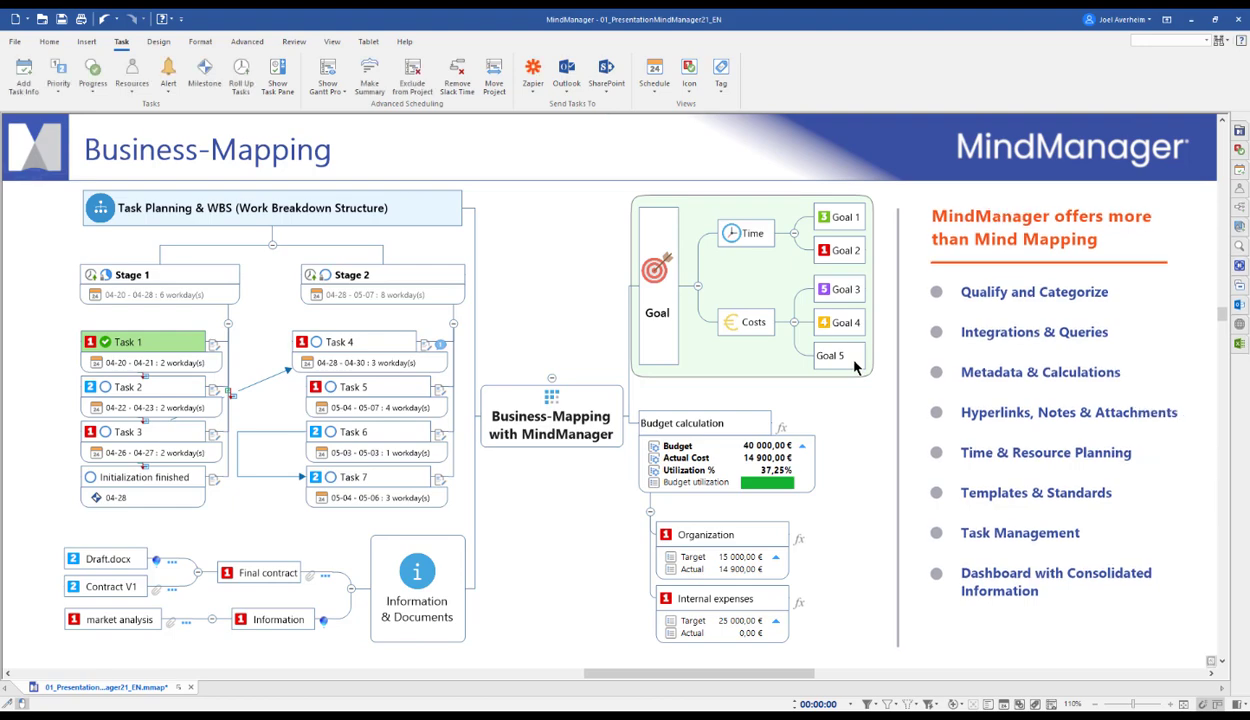
Assign priority 2 to the Goal 5 topic under Costs.
left_click(855, 367)
key("ctrl+shift+2")
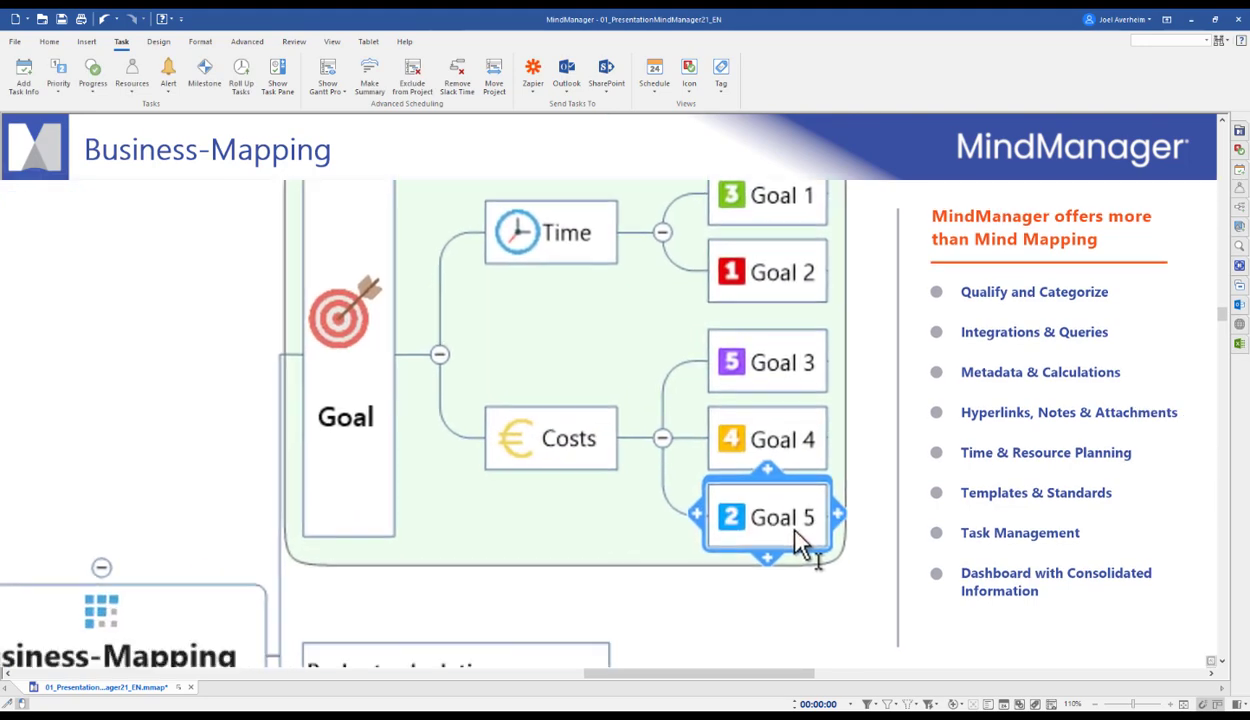
Set the Actual value of the Internal expenses topic to 24 500 €.
double_click(594, 642)
type("24 500")
key("Return")
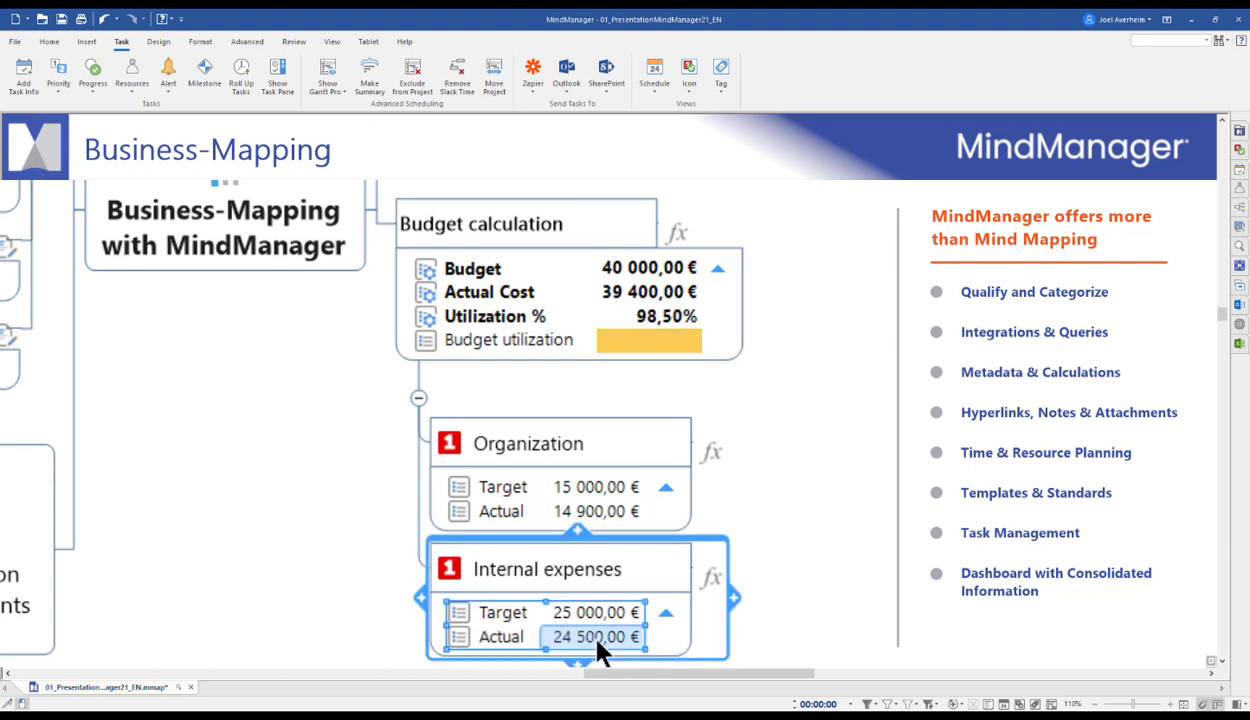
Set the Actual value of the Internal expenses topic to 25 500 €.
double_click(597, 638)
type("25500")
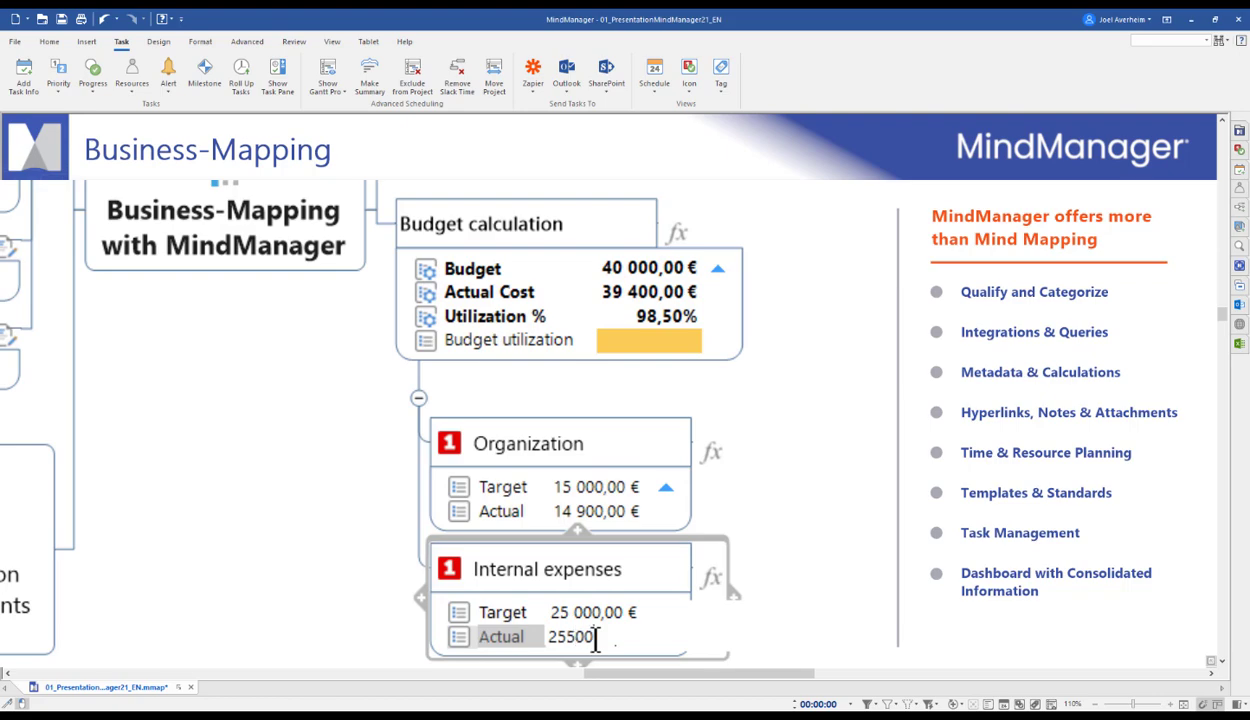
key("Return")
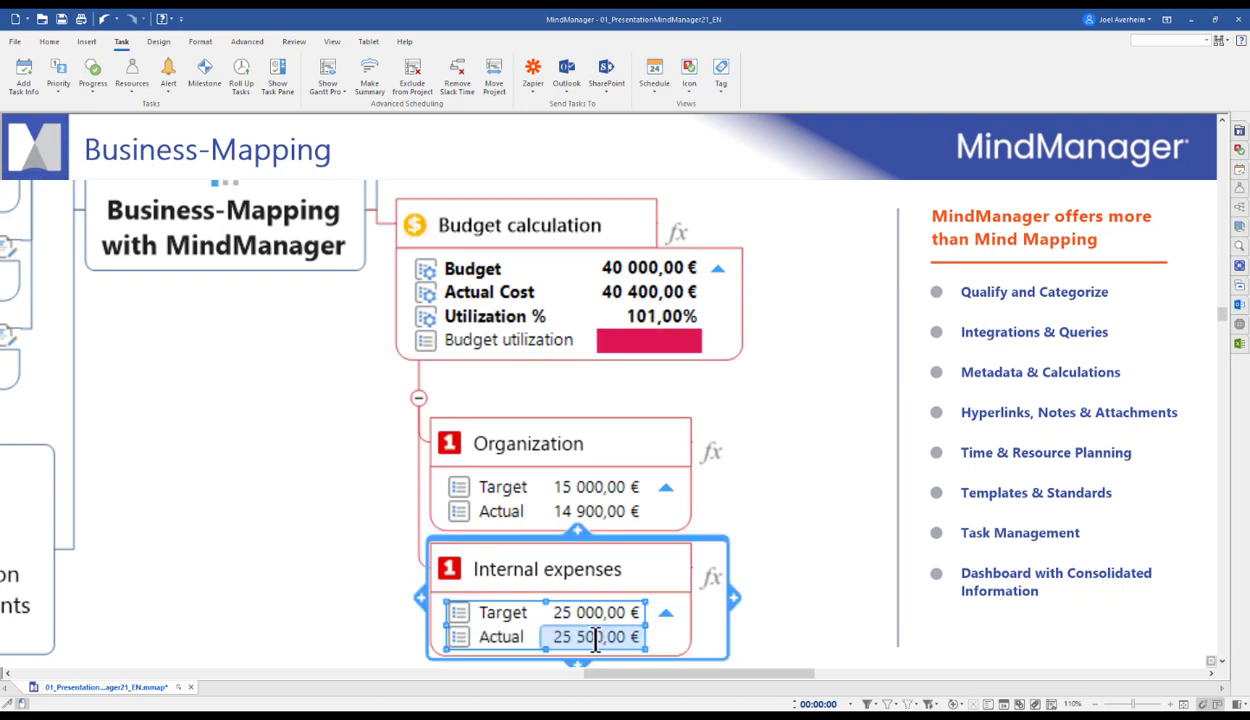
scroll(497, 625, "down", 3)
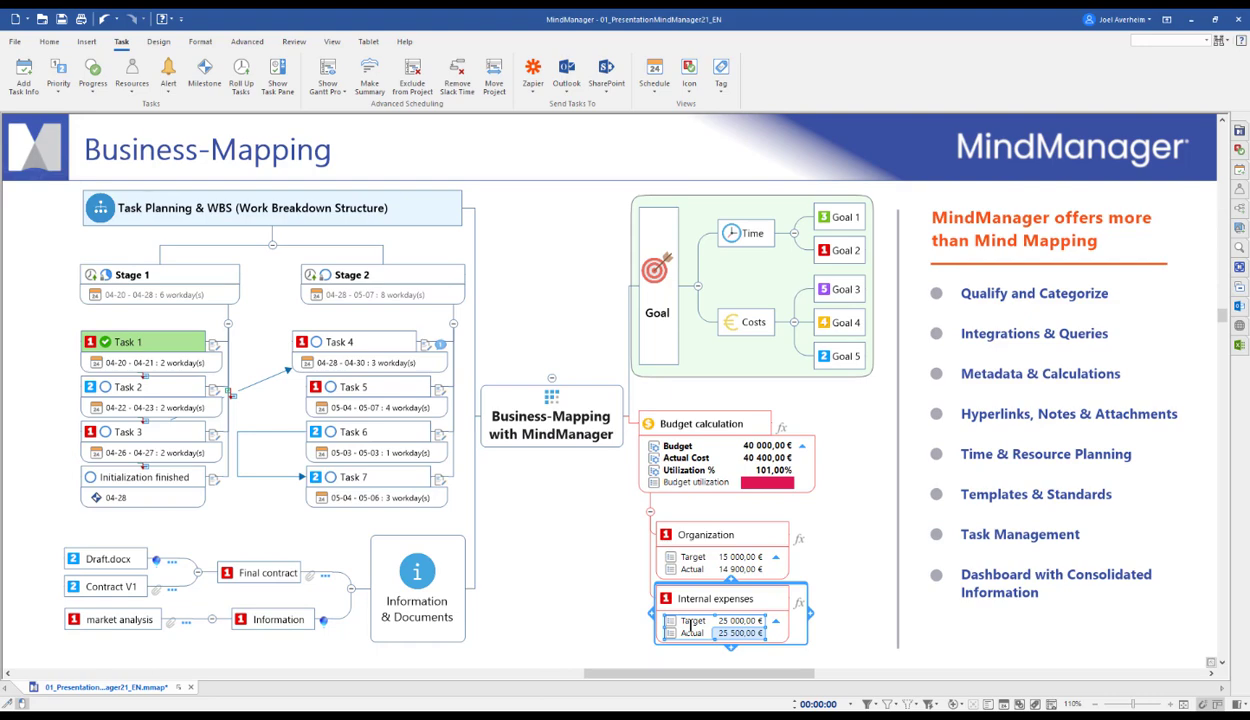
View the PDF attached to the Final contract topic and return to the map.
left_click(310, 577)
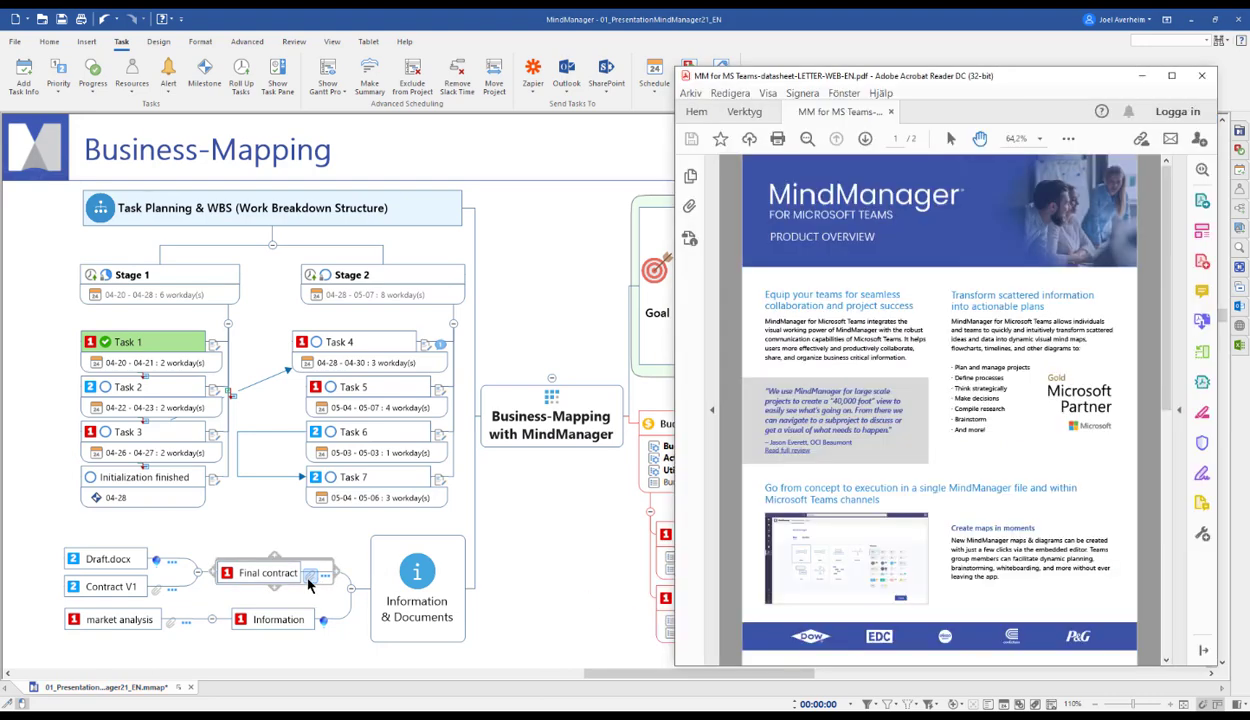
left_click(298, 548)
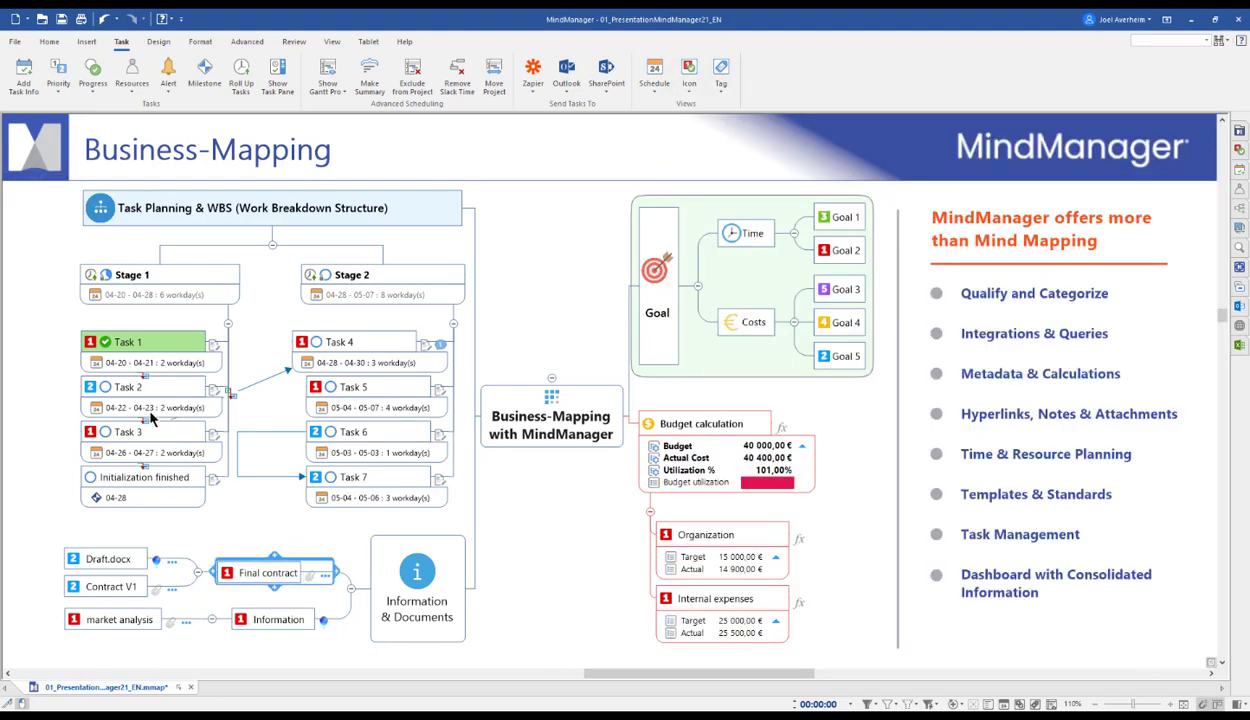
Mark Task 2 under Stage 1 as fully complete and keep its start date.
left_click(106, 388)
left_click(106, 388)
left_click(116, 408)
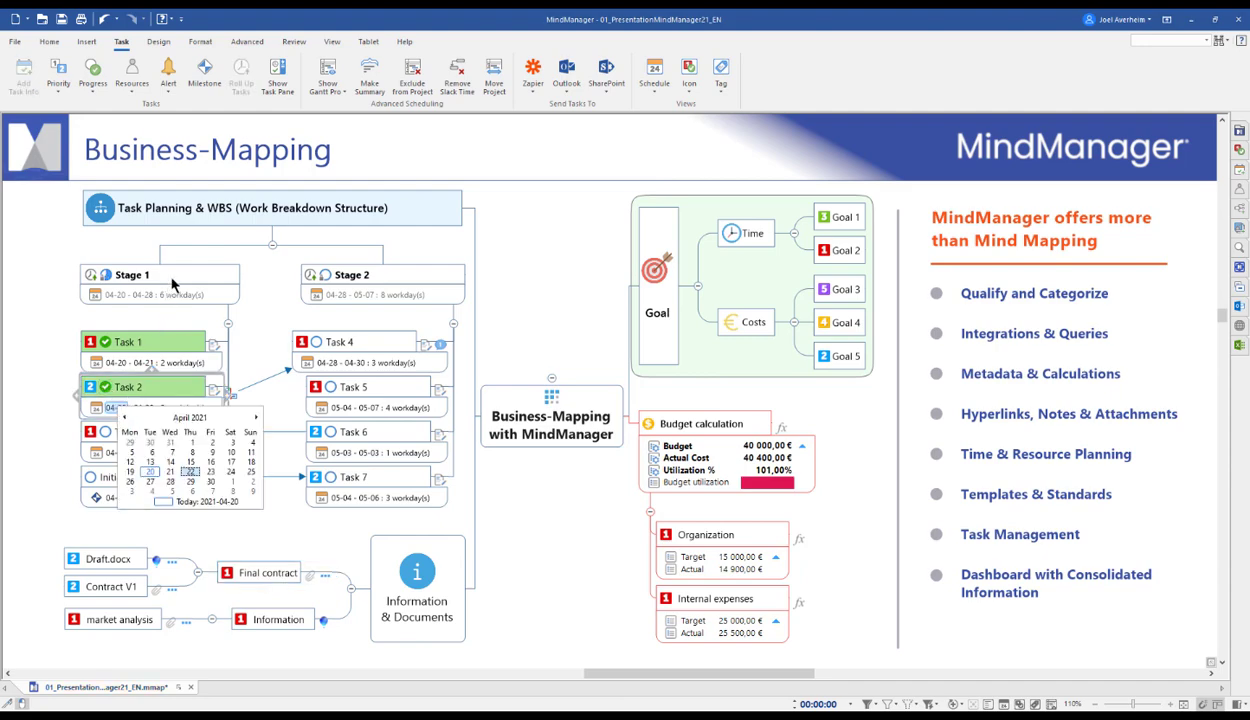
key("Return")
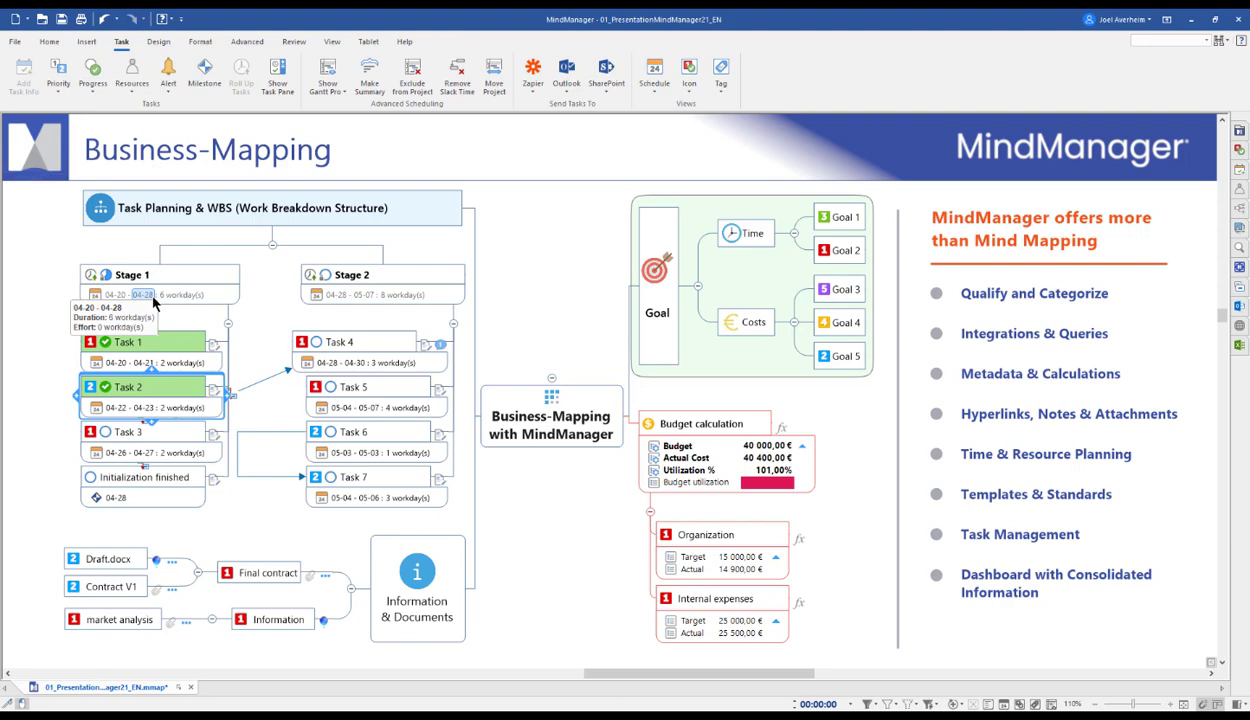
Show the project's Gantt chart, make Tasks 5, 6 and 7 depend on Task 4, and close the chart.
left_click(1050, 705)
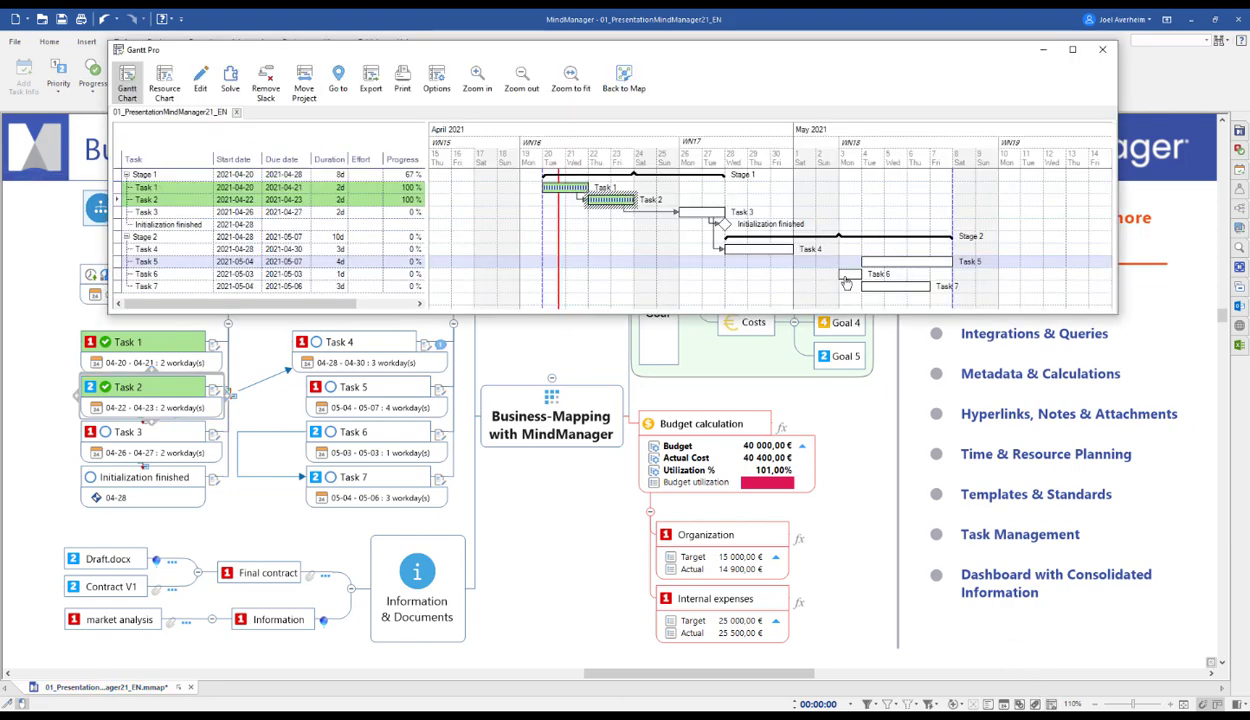
left_click_drag(845, 273, 760, 249)
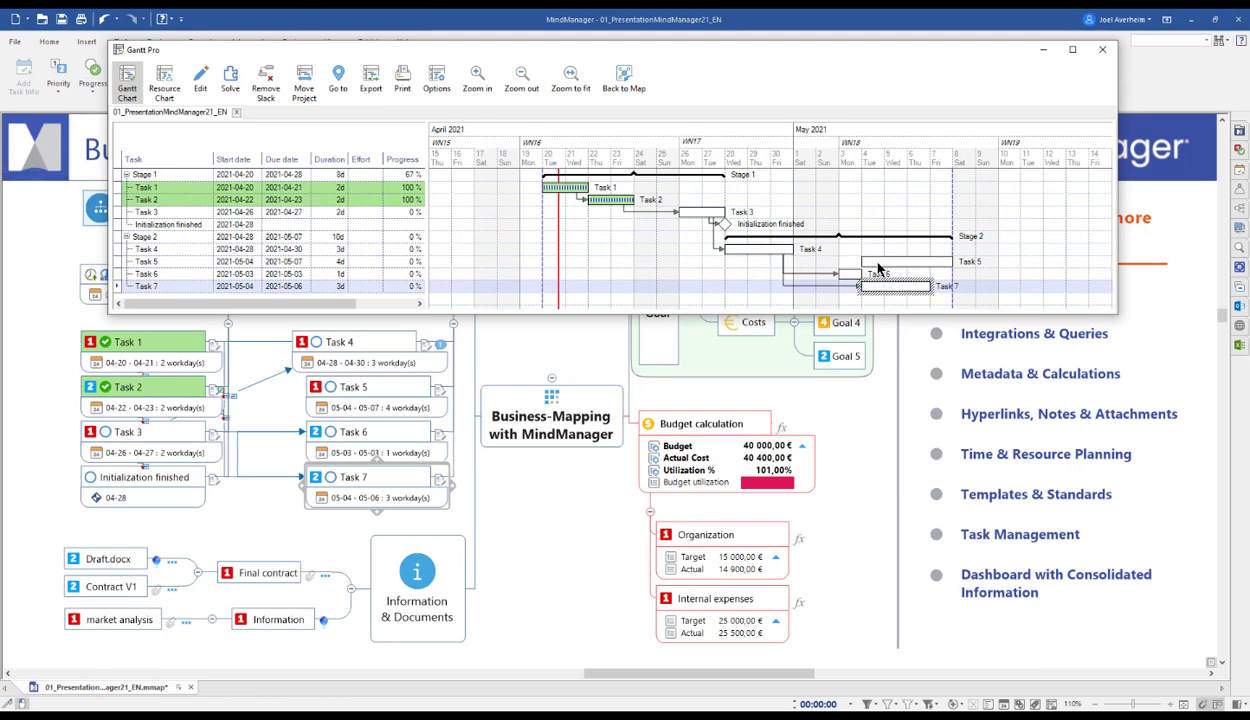
left_click_drag(905, 261, 777, 249)
key("alt+F4")
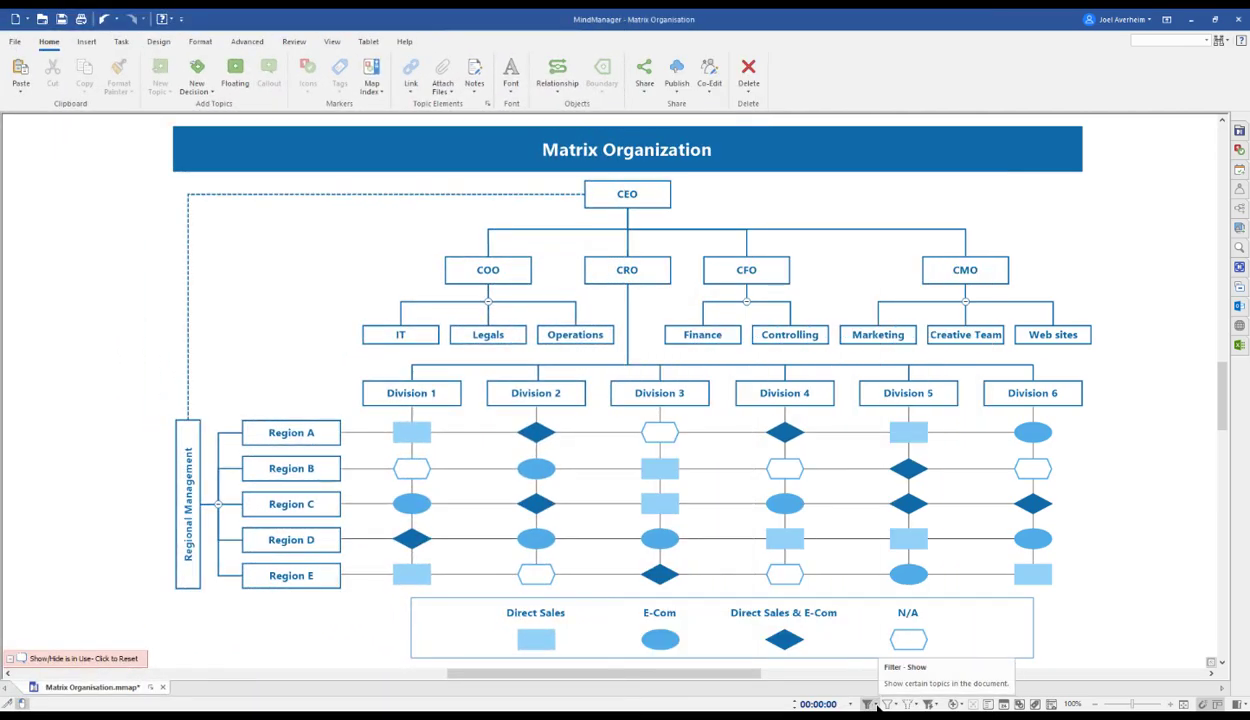
Filter the matrix organization with the saved query Show Direct Sales and remove the filter.
left_click(876, 705)
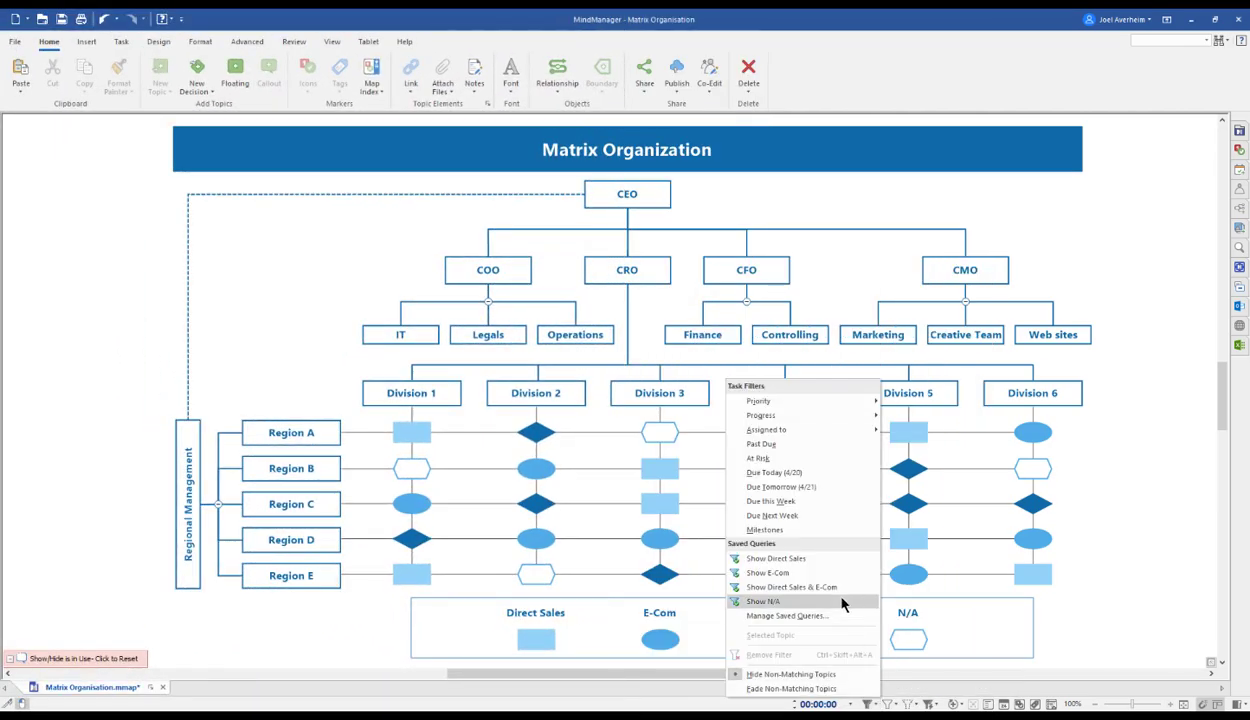
left_click(821, 557)
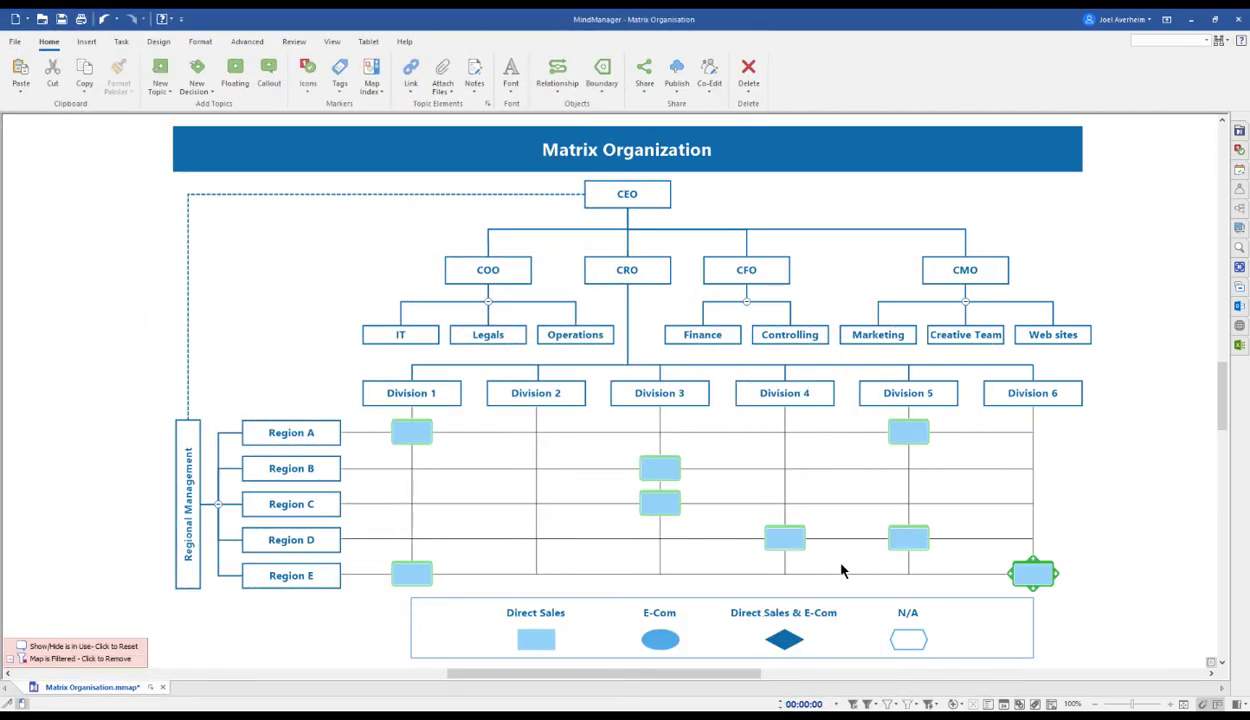
left_click(853, 704)
Filter the matrix organization with the saved query Show E-Com and remove the filter.
left_click(868, 705)
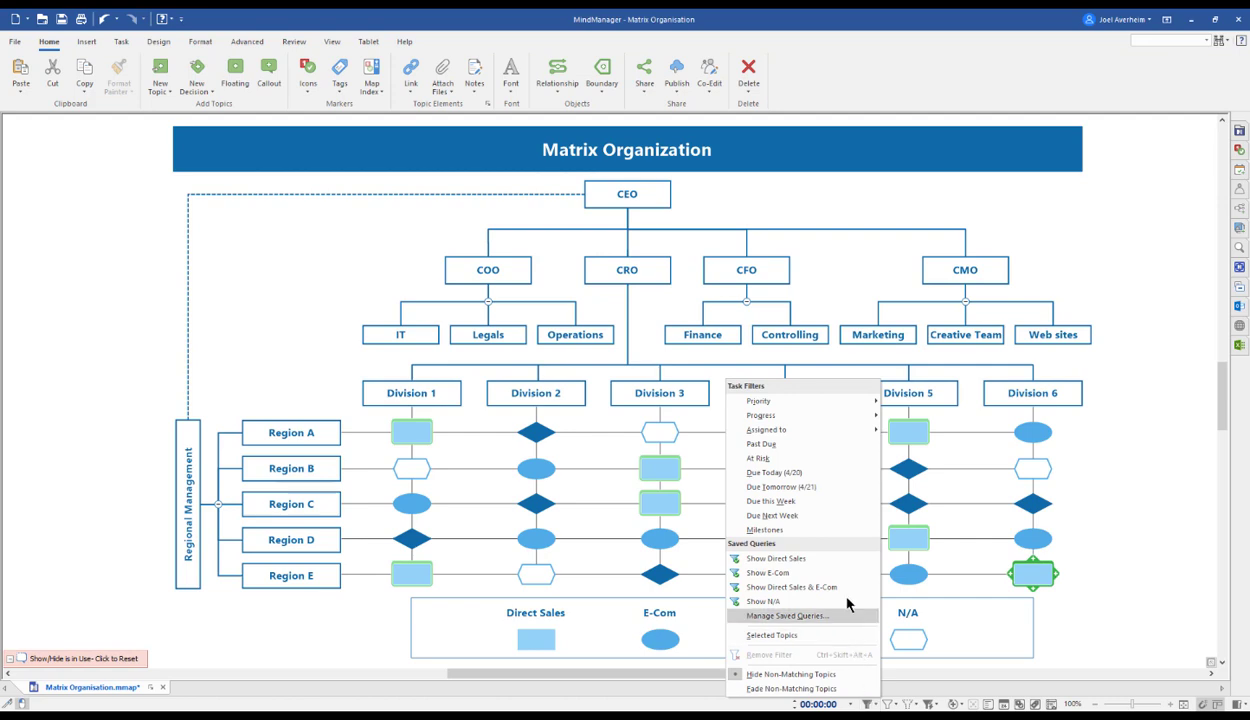
left_click(830, 572)
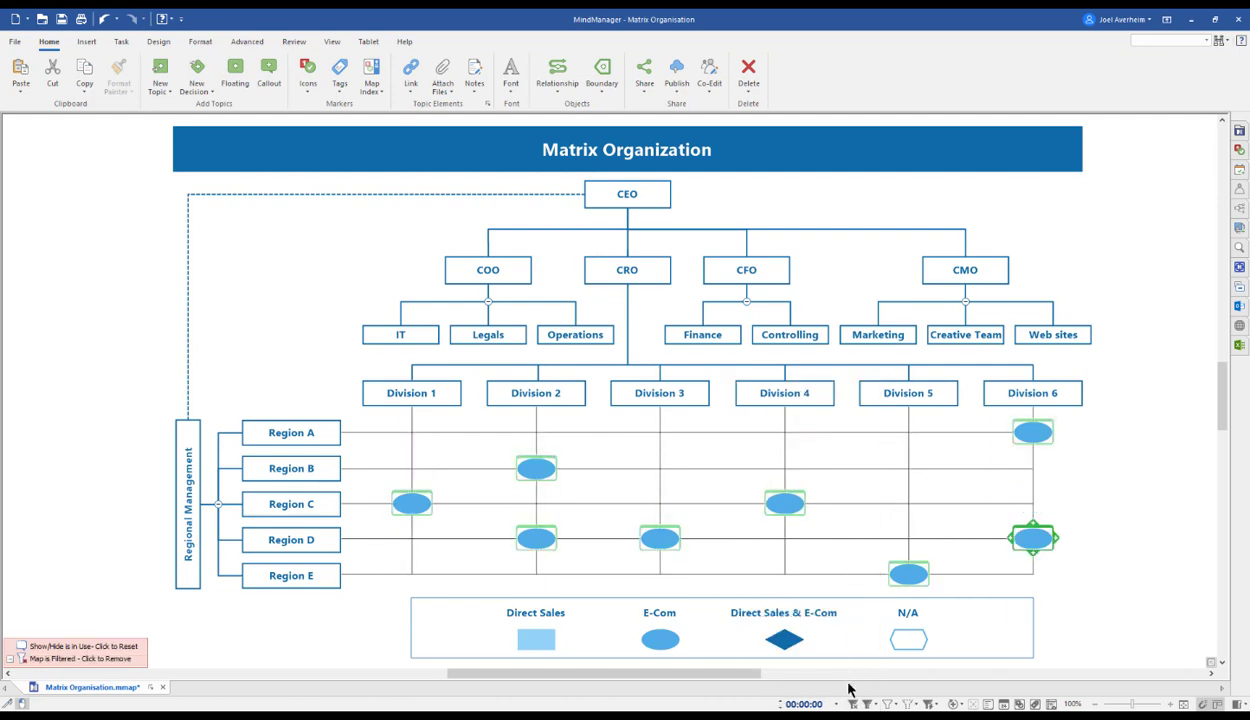
left_click(853, 704)
Filter the matrix organization with the saved query Show Direct Sales & E-Com.
left_click(867, 704)
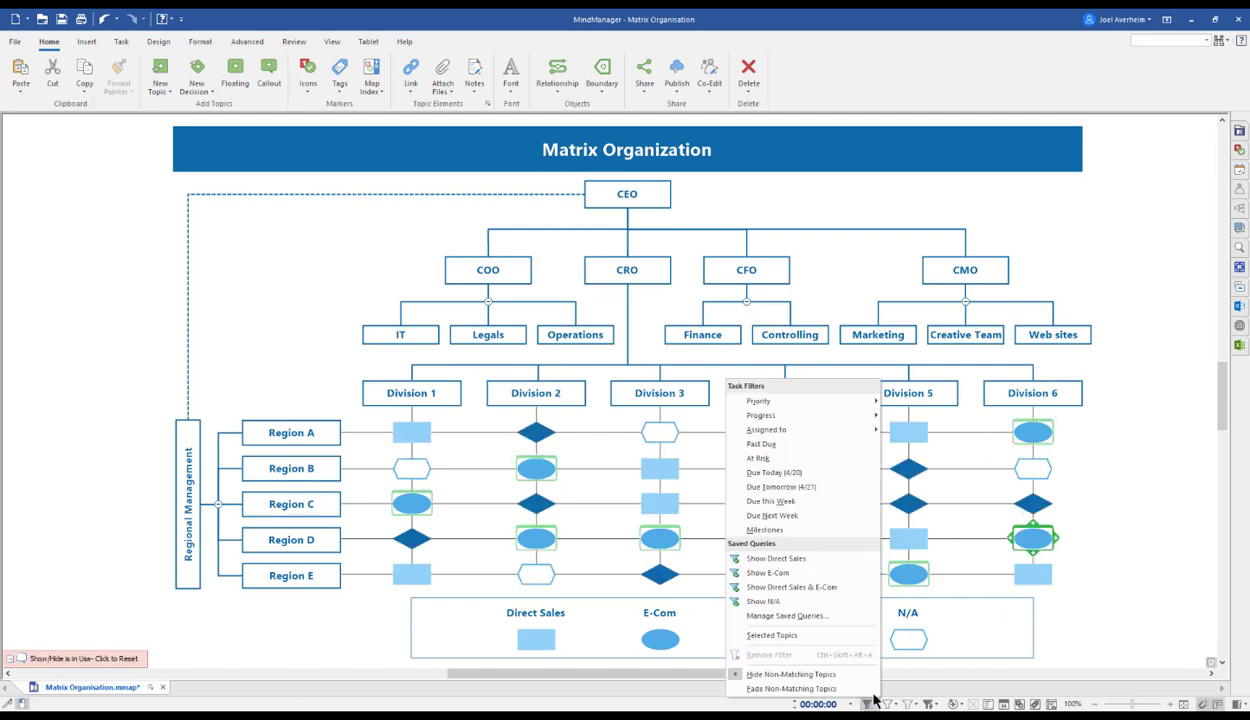
left_click(850, 591)
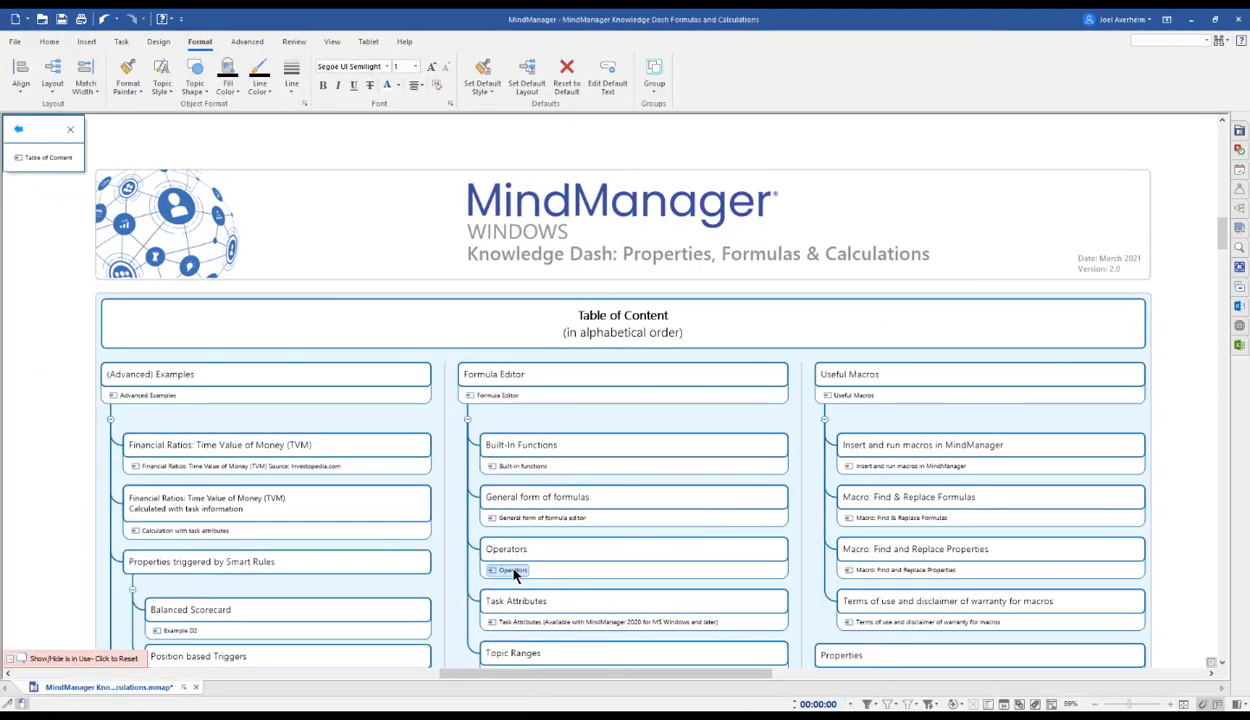
Go to the Operators section from the table of content and view the image of Combinations Example A.
left_click(512, 571)
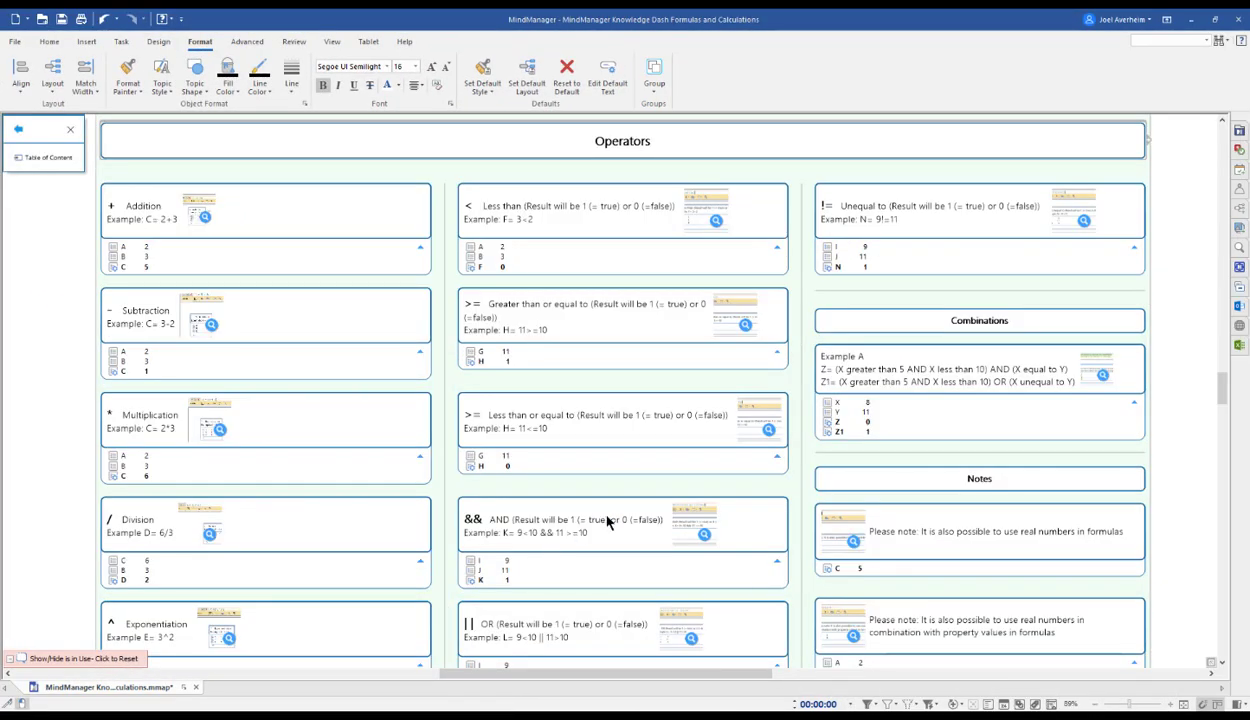
left_click(1103, 378)
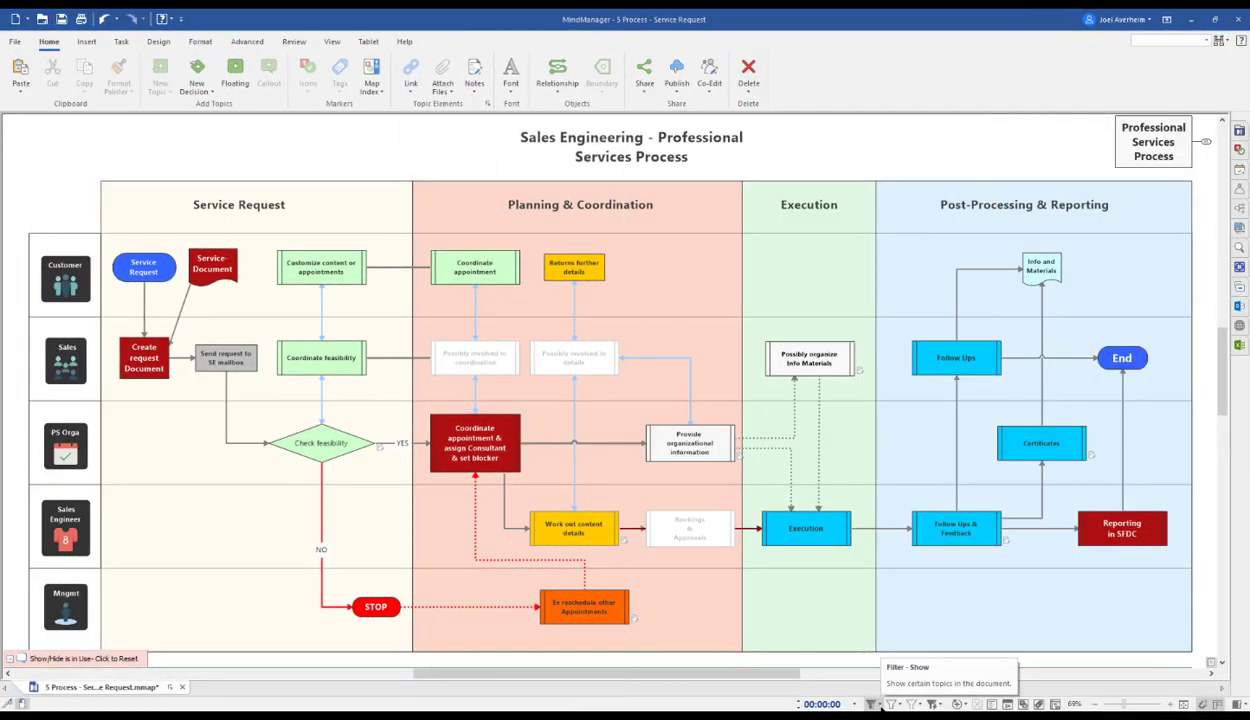
Filter the professional services process with the saved query Show standard.
left_click(881, 705)
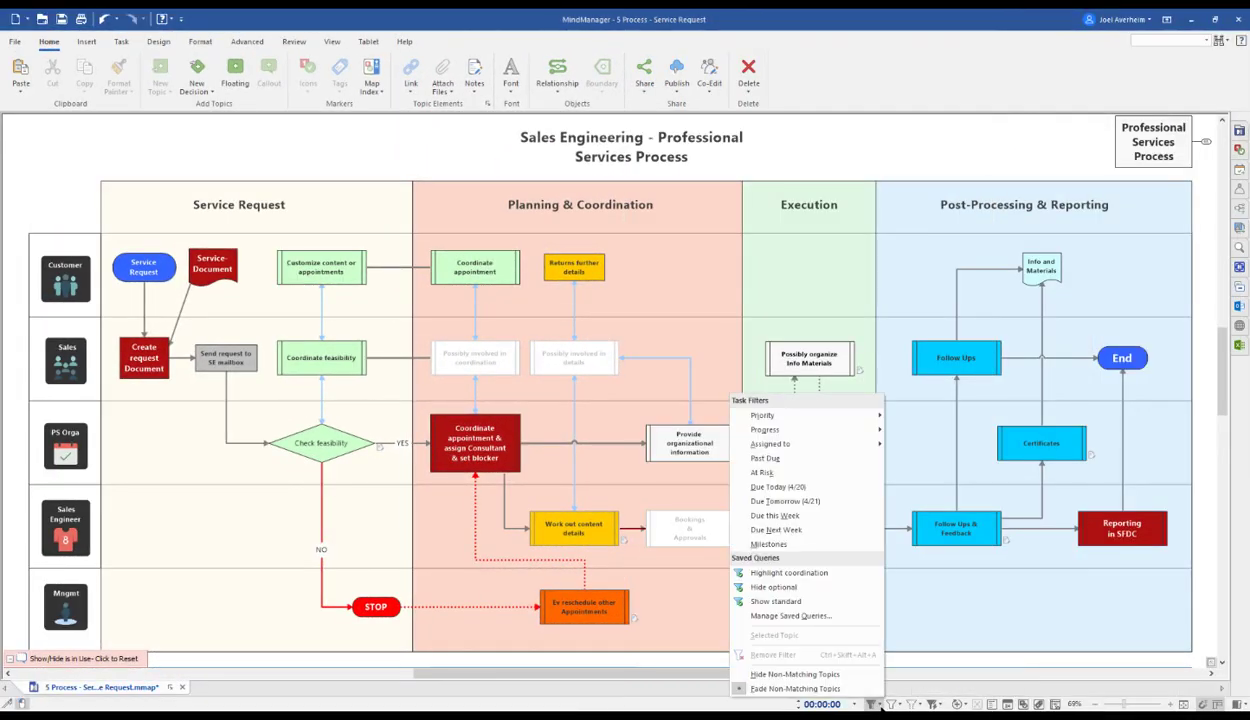
left_click(789, 602)
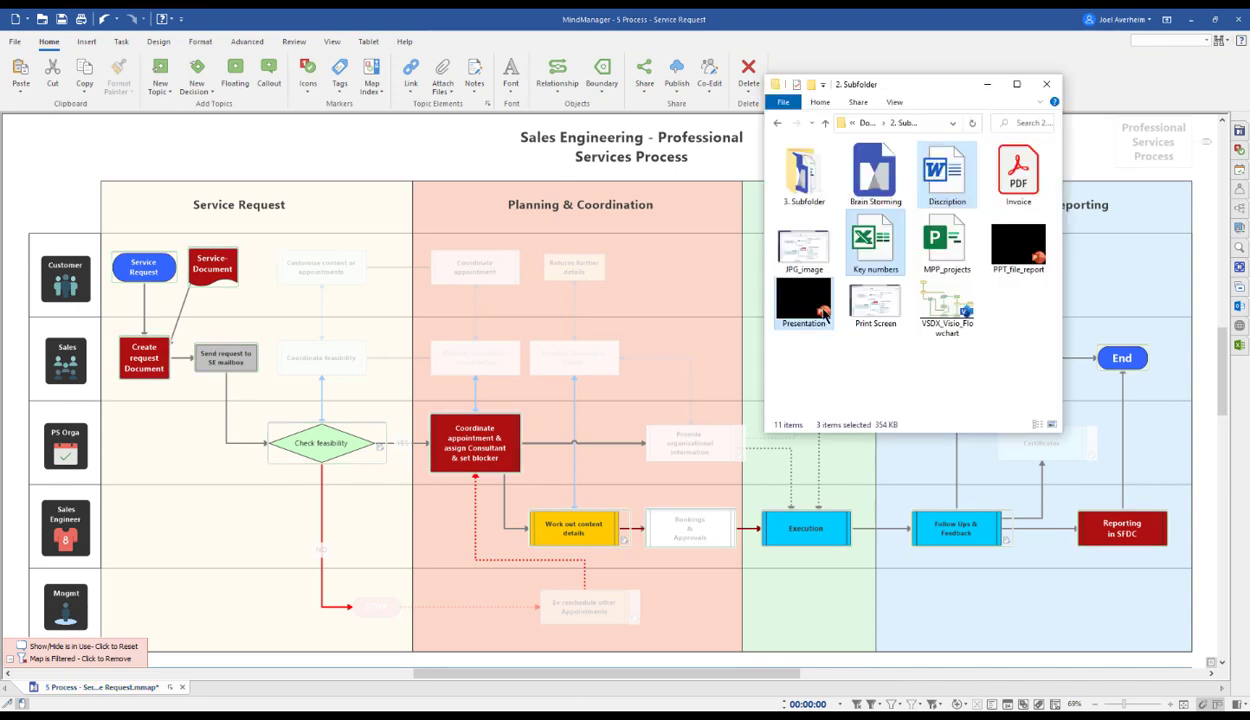
left_click_drag(336, 450, 282, 440)
left_click(295, 472)
left_click(389, 445)
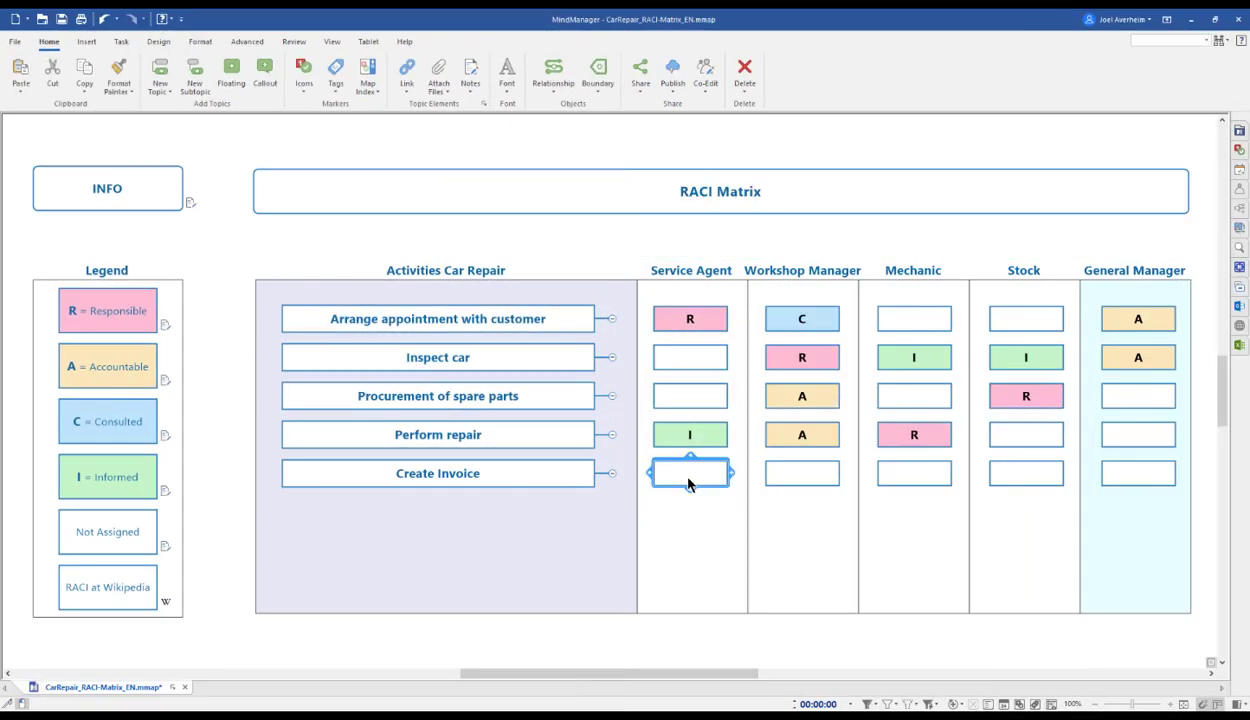
Fill the Create Invoice row with R for Service Agent, C for Mechanic and A for General Manager.
type("R")
key("Return")
left_click(918, 474)
type("C")
key("Return")
left_click(1125, 476)
type("A")
key("Return")
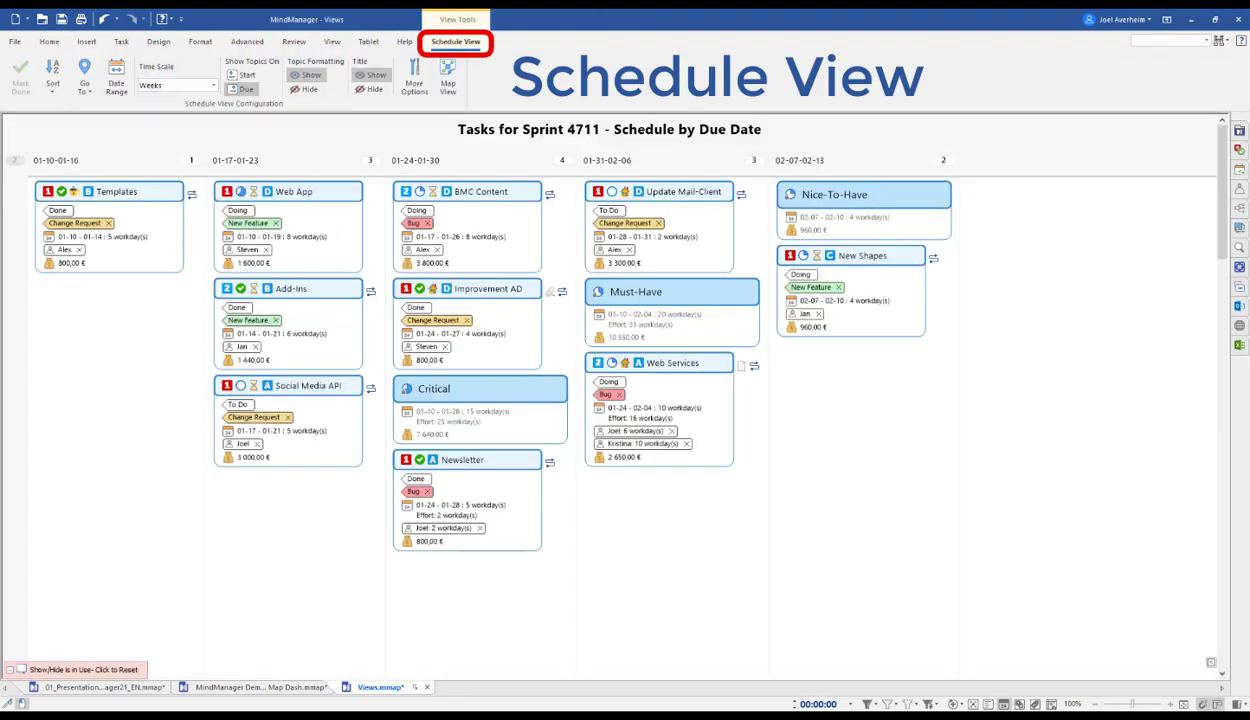
Move the Newsletter task to priority 3 in the icon view and change the tag group shown in the tag view.
left_click_drag(300, 487, 600, 329)
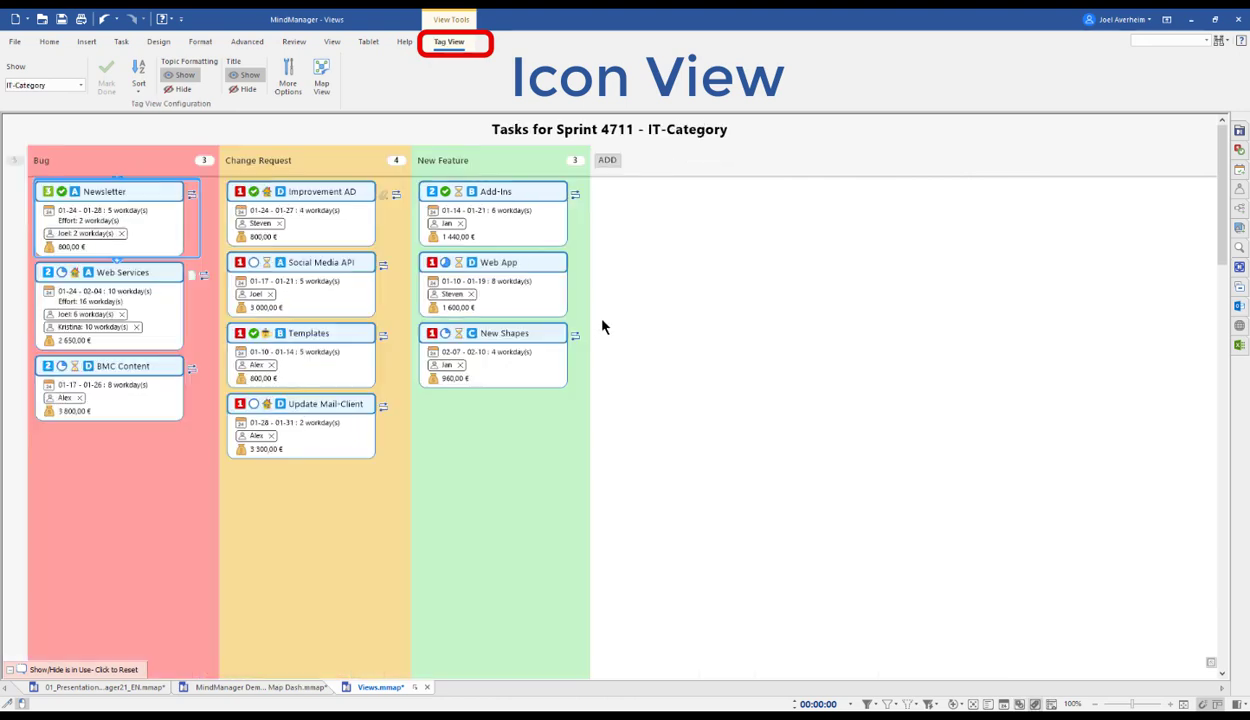
left_click(75, 85)
left_click(73, 116)
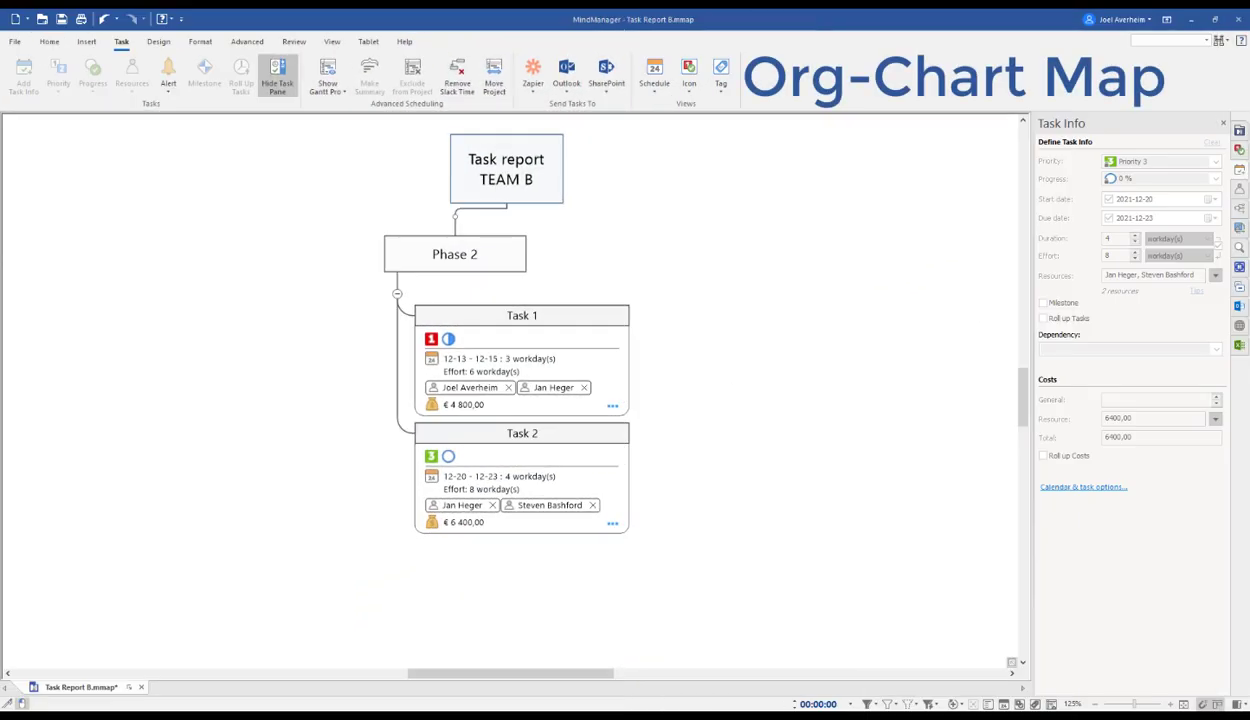
Add a topic named Task 3 after Task 2 under Phase 2, with priority 1 and 0 % progress.
left_click(598, 437)
key("Return")
type("Task 3")
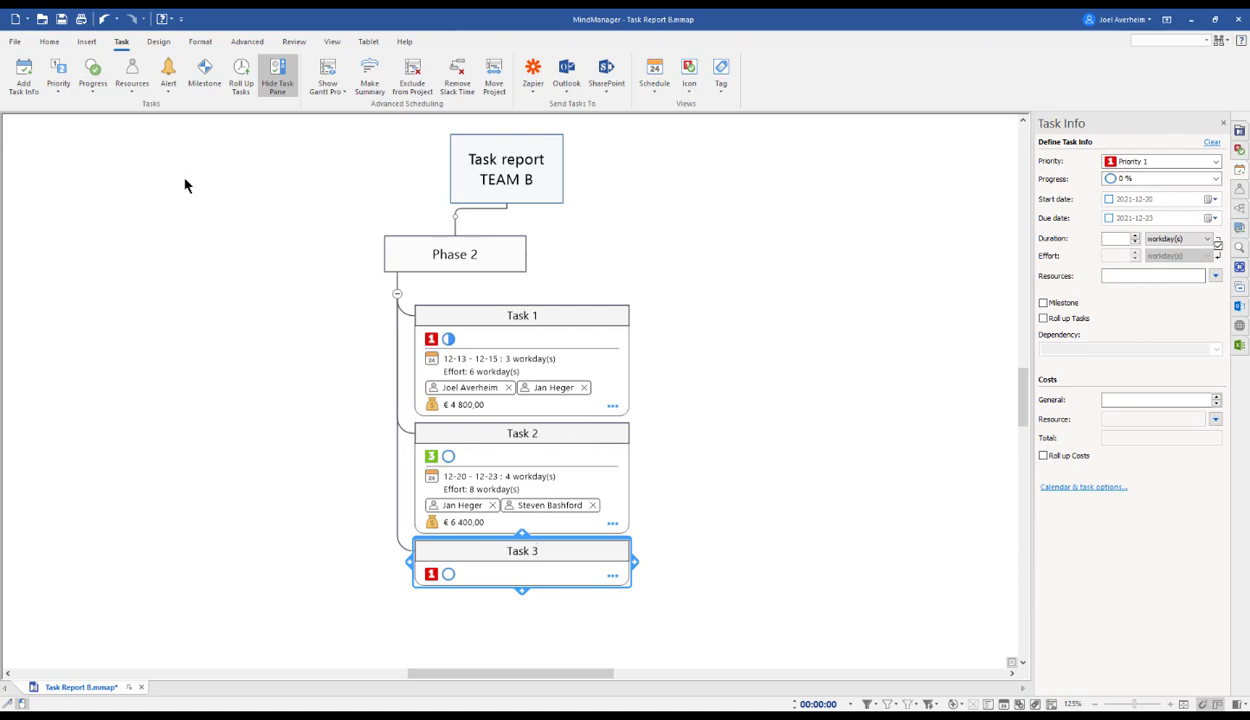
Add task info to Task 3 and set its date to 2021-12-20.
left_click(18, 76)
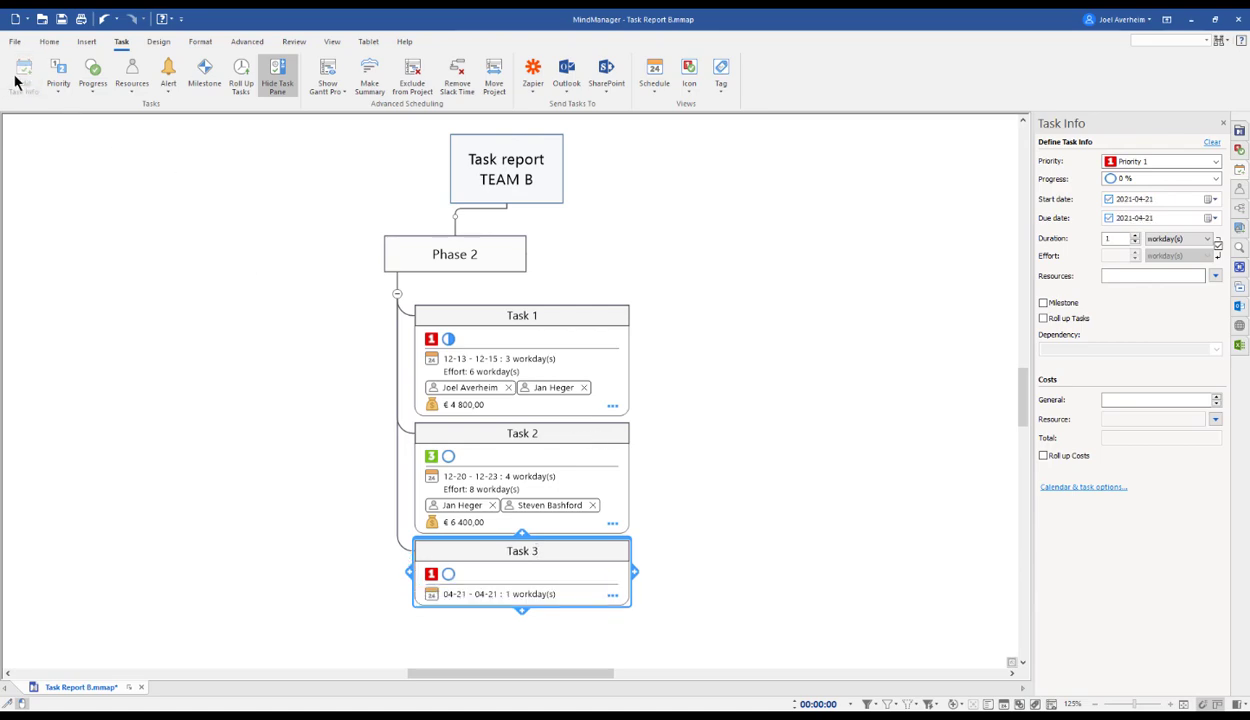
left_click(448, 594)
left_click(525, 665)
Copy the first resource of Task 2 and the first resource of Task 1 to Task 3.
left_click_drag(455, 476, 466, 601)
left_click_drag(466, 511, 488, 594)
left_click_drag(470, 391, 519, 596)
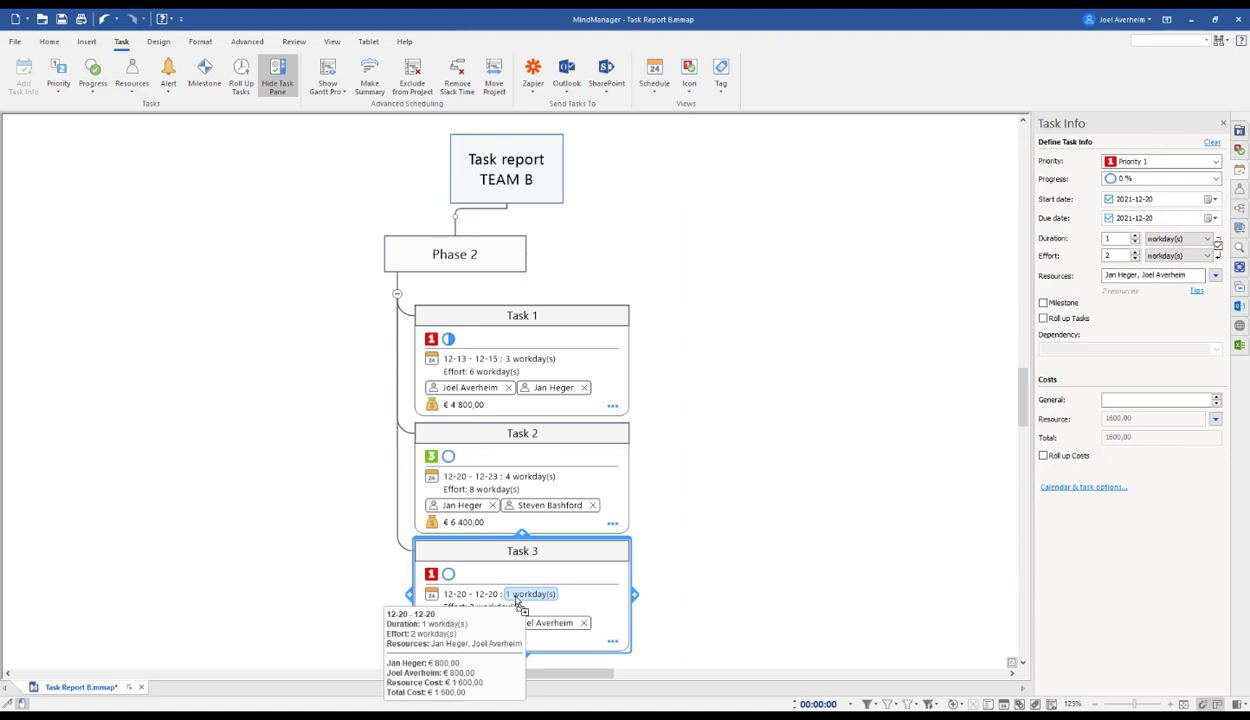
Turn on task roll-up and cost roll-up for the Task report TEAM B topic.
left_click(530, 184)
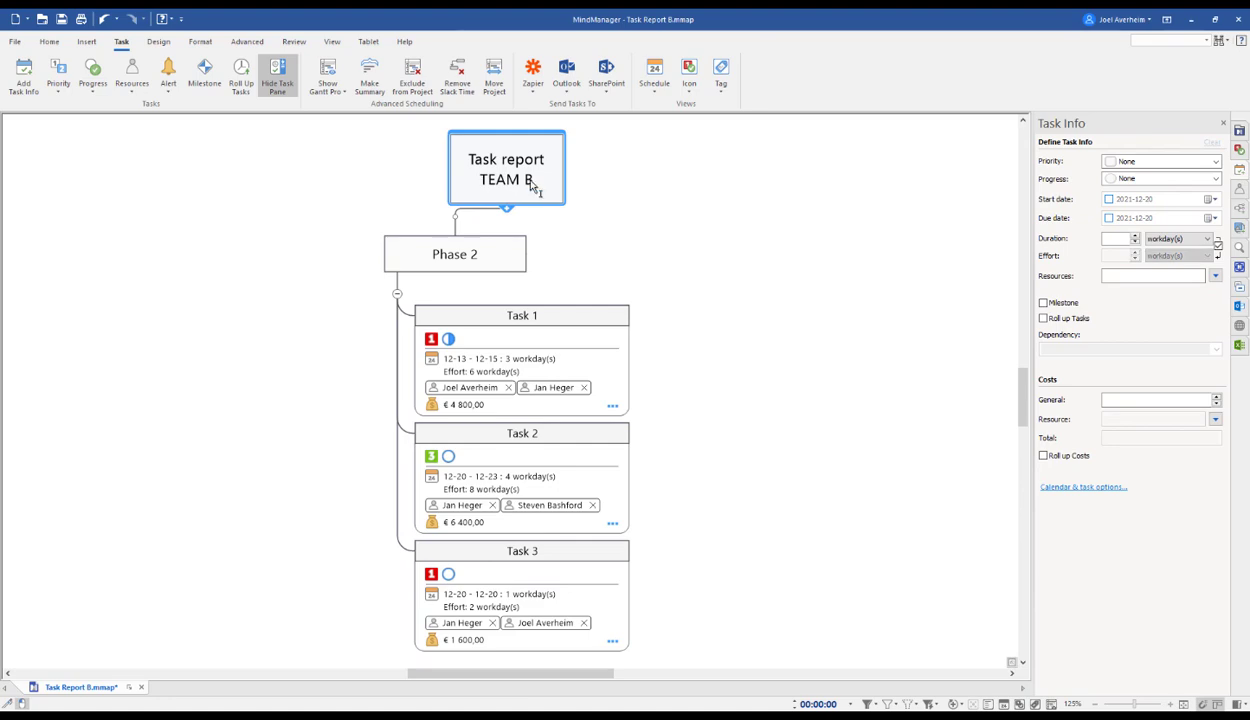
left_click(241, 86)
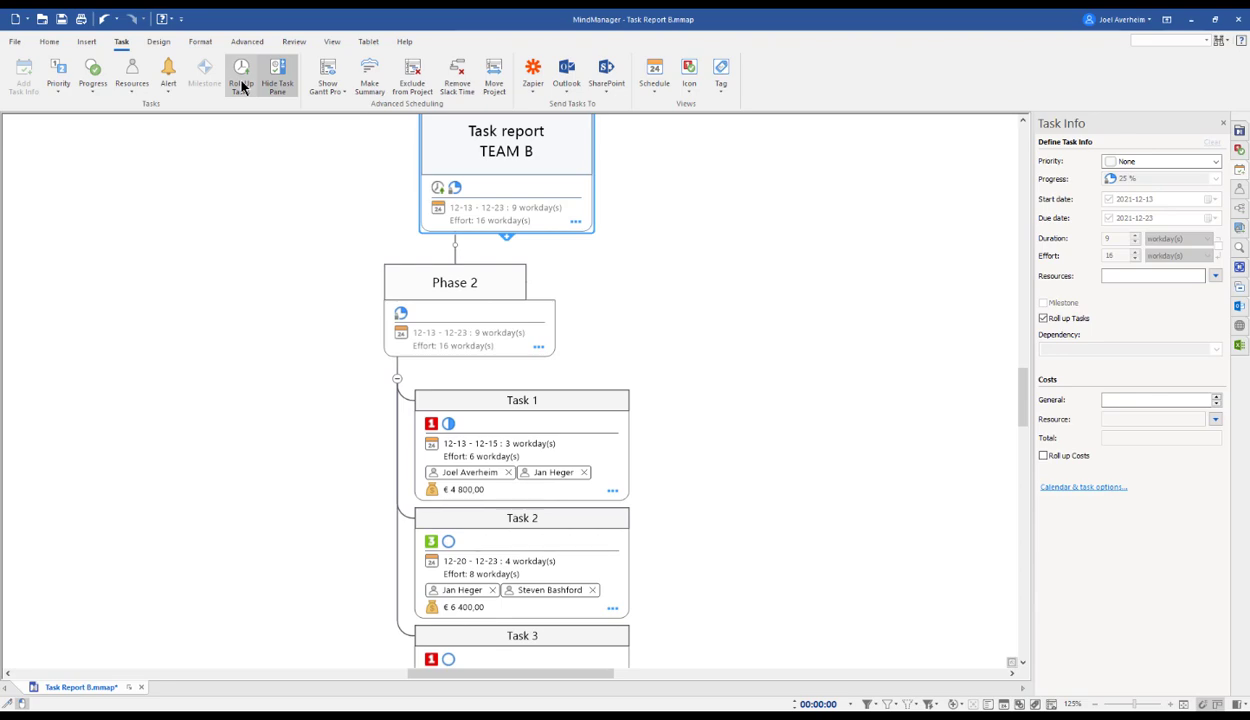
left_click(1043, 457)
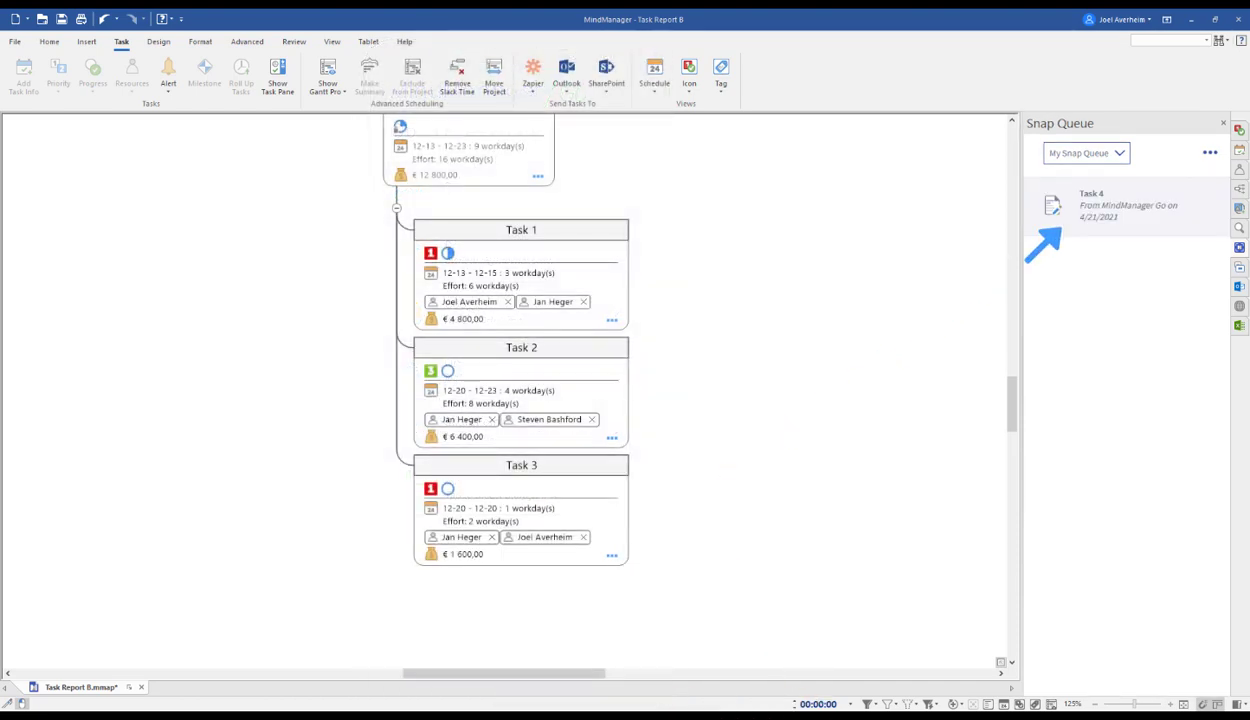
Add the Task 4 item from the Snap Queue below Task 3 and copy Task 3's date and resources to it.
left_click_drag(1077, 196, 520, 595)
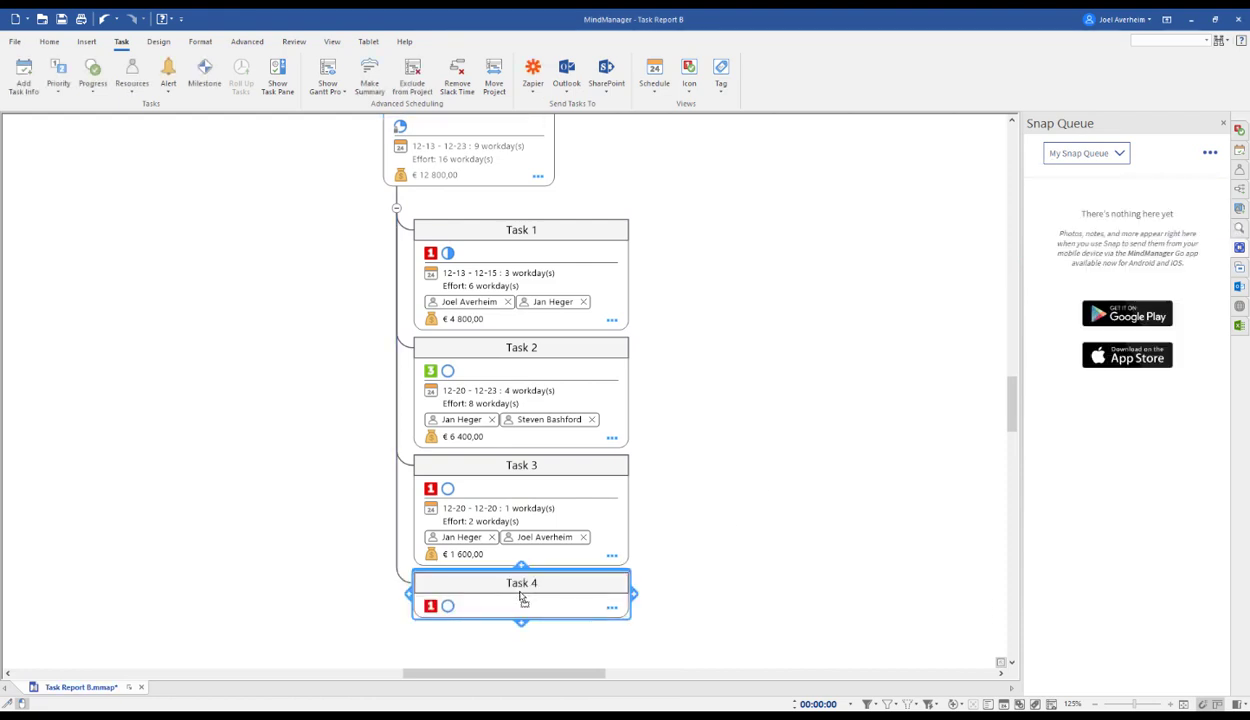
left_click(466, 550)
left_click_drag(466, 550, 474, 592)
left_click_drag(500, 537, 550, 600)
left_click_drag(474, 510, 486, 608)
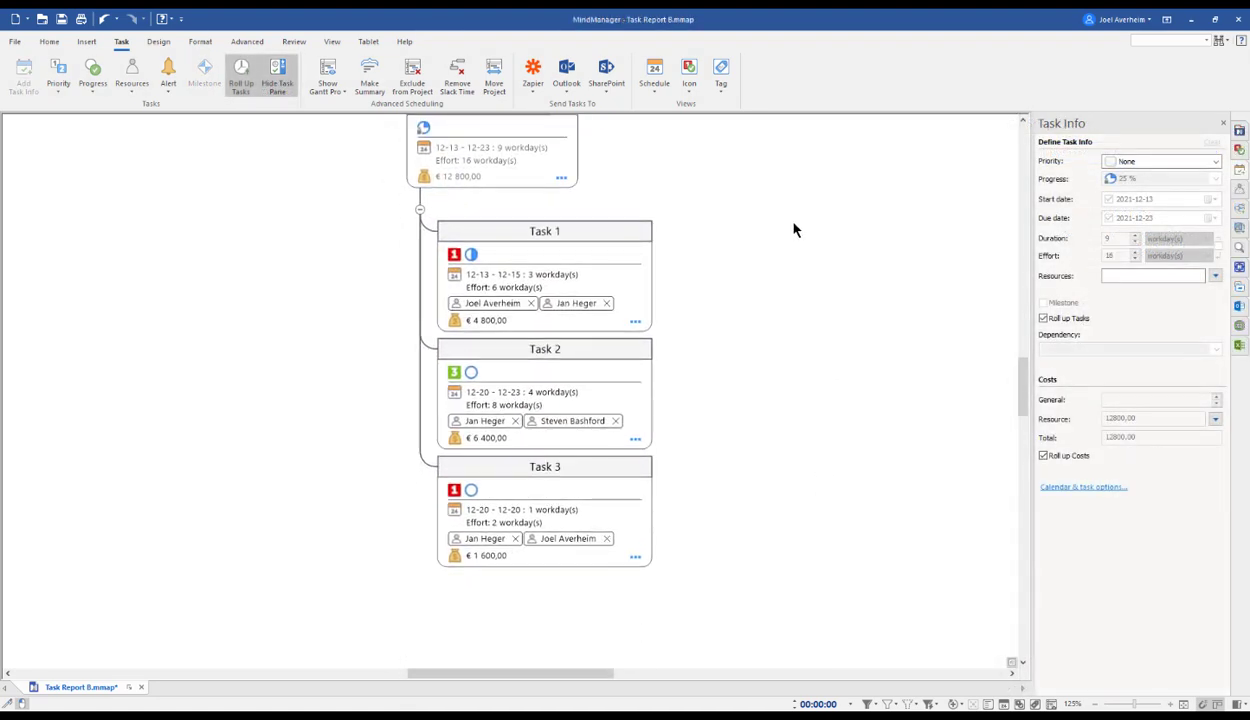
Send the selected topics Task 1, Task 2 and Task 3 to the Stage 2 task list on the Demo-Site SharePoint site.
left_click_drag(774, 212, 430, 515)
left_click(247, 41)
left_click(487, 90)
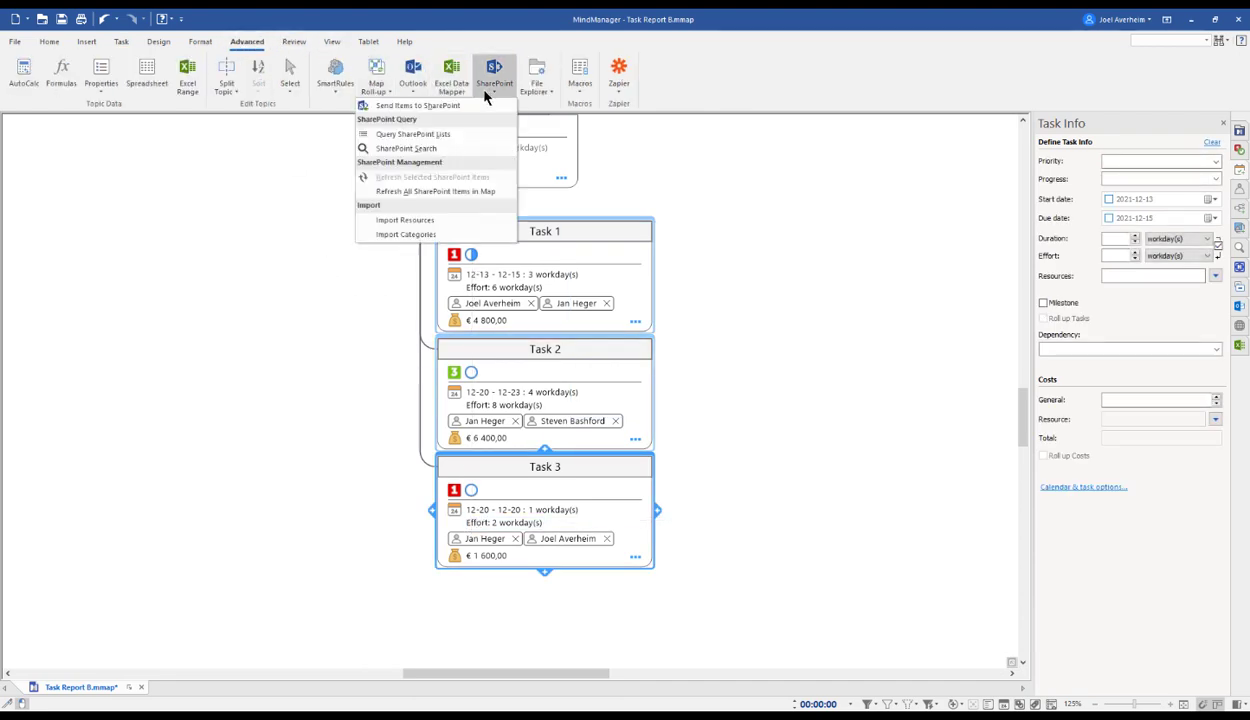
left_click(467, 106)
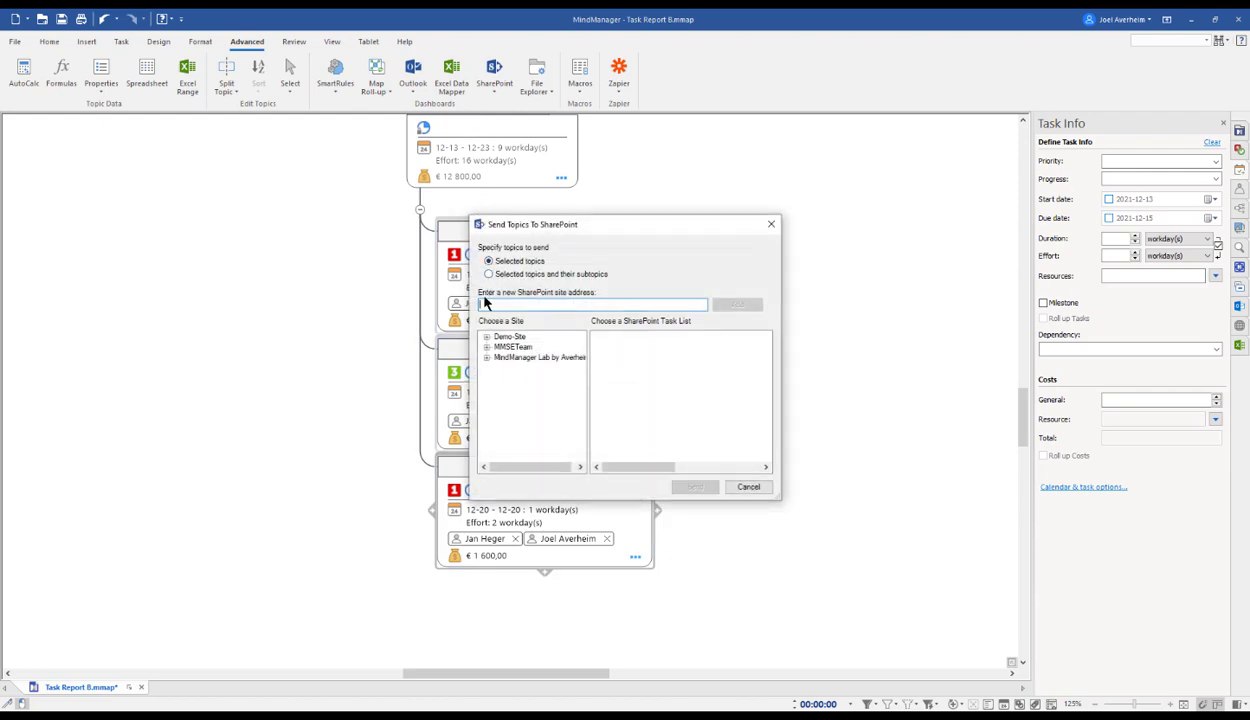
left_click(487, 337)
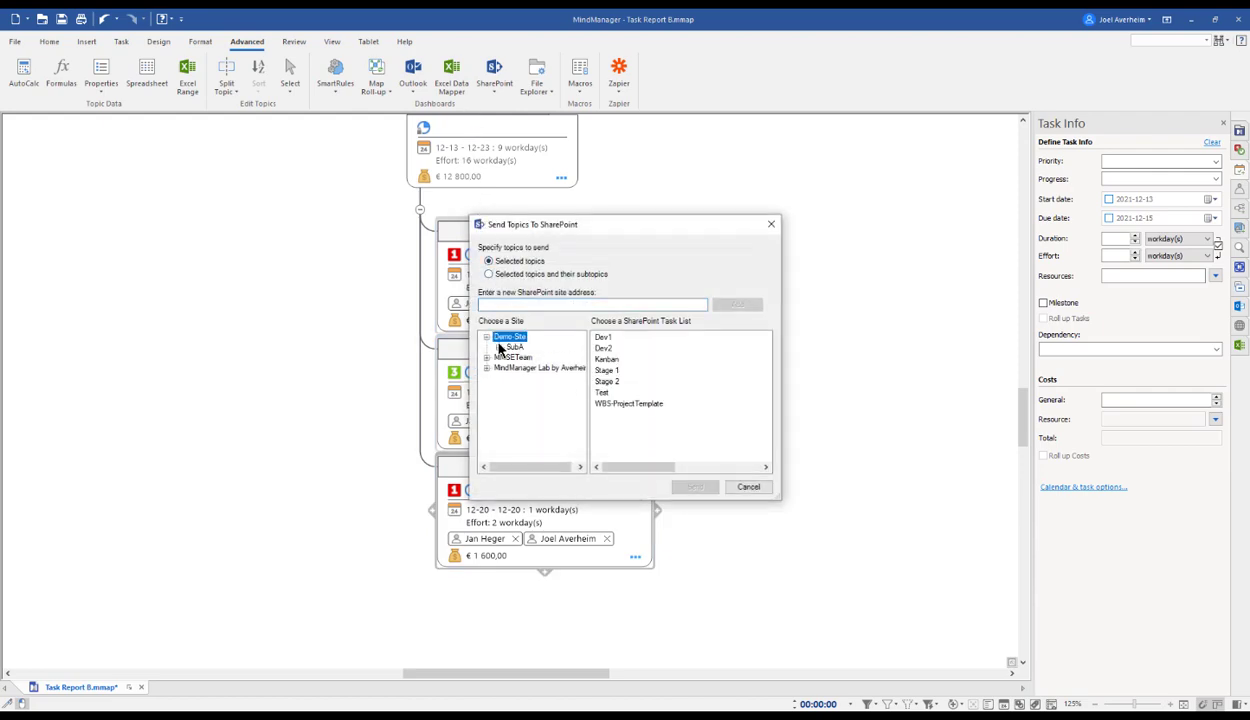
left_click(606, 383)
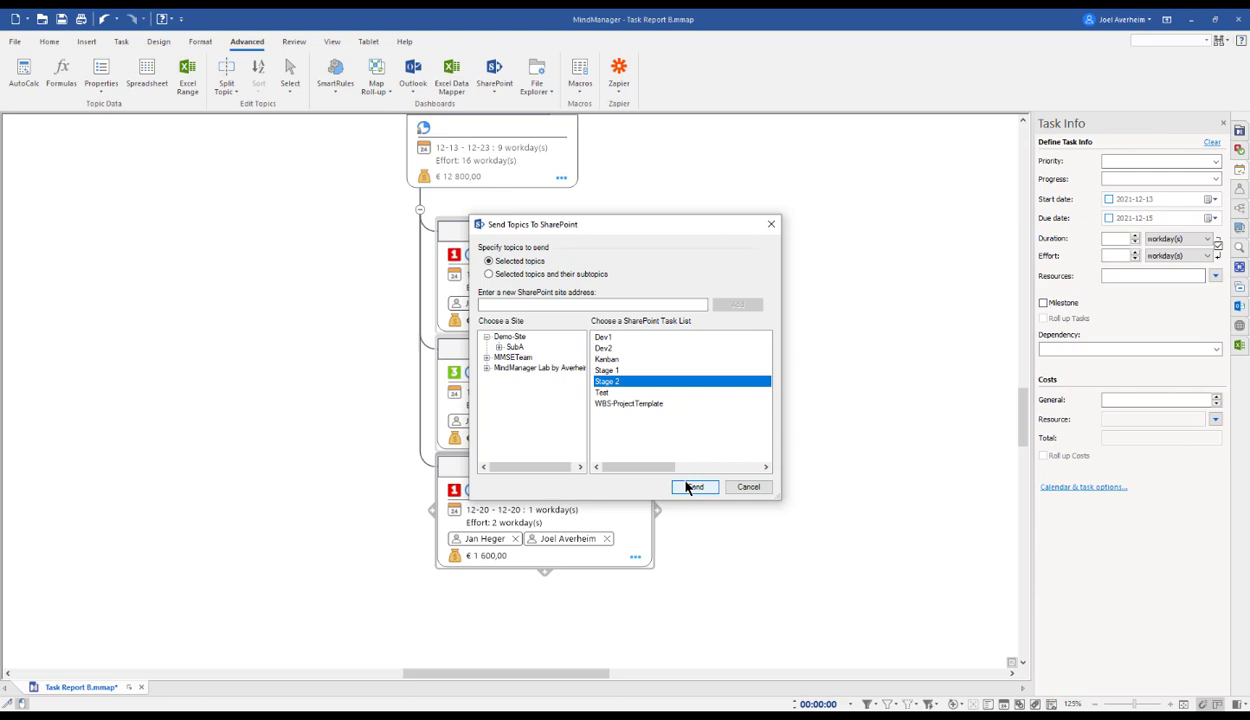
left_click(690, 486)
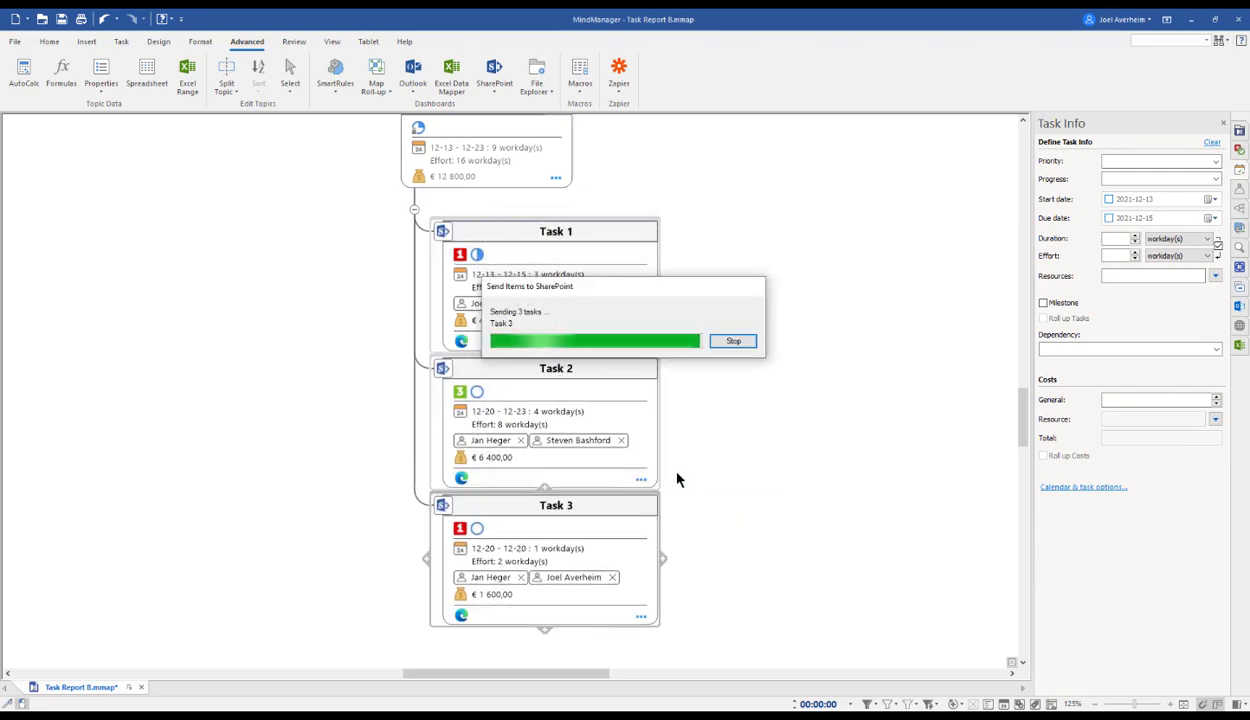
left_click(740, 338)
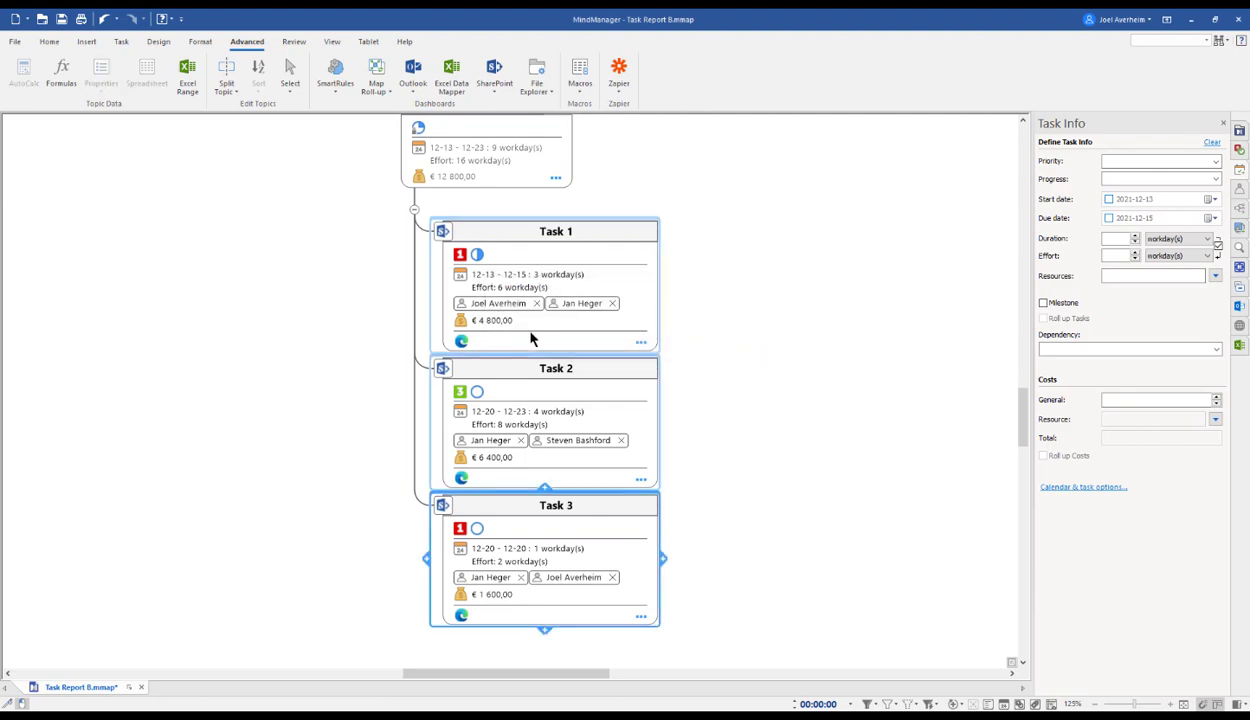
Open Task 1's linked SharePoint item for editing, set its % Complete to 75 and save it.
left_click(461, 344)
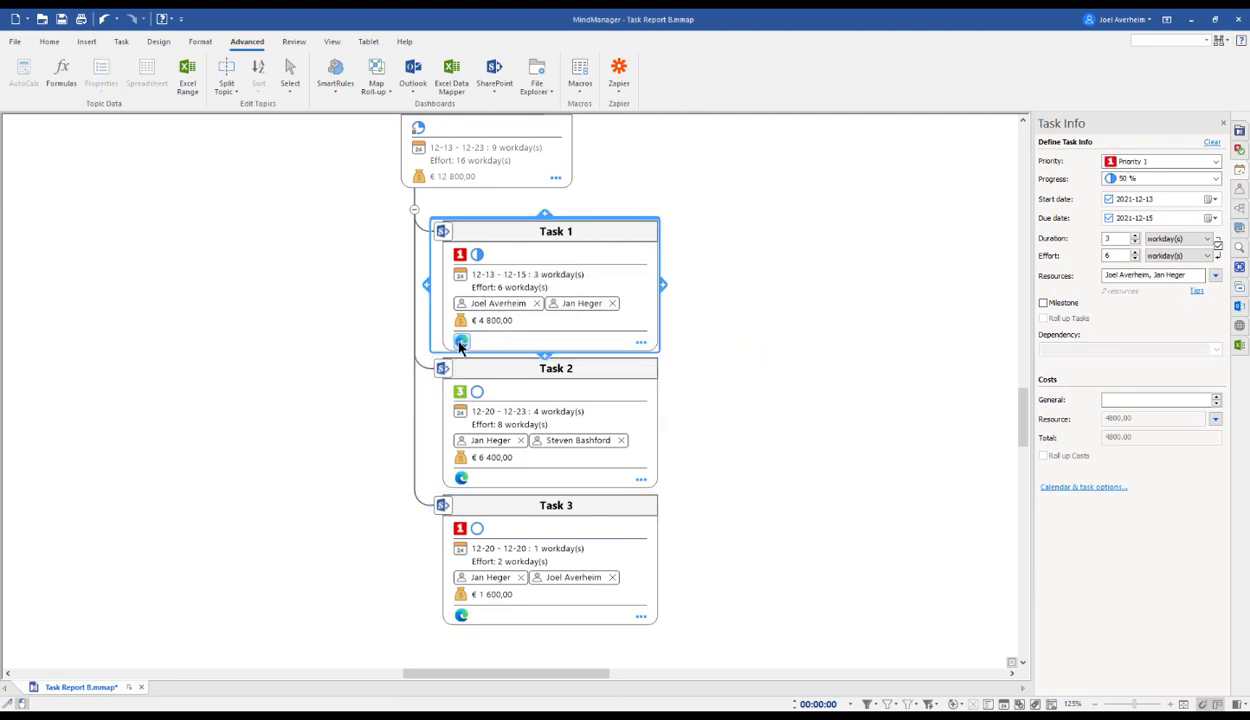
left_click(13, 148)
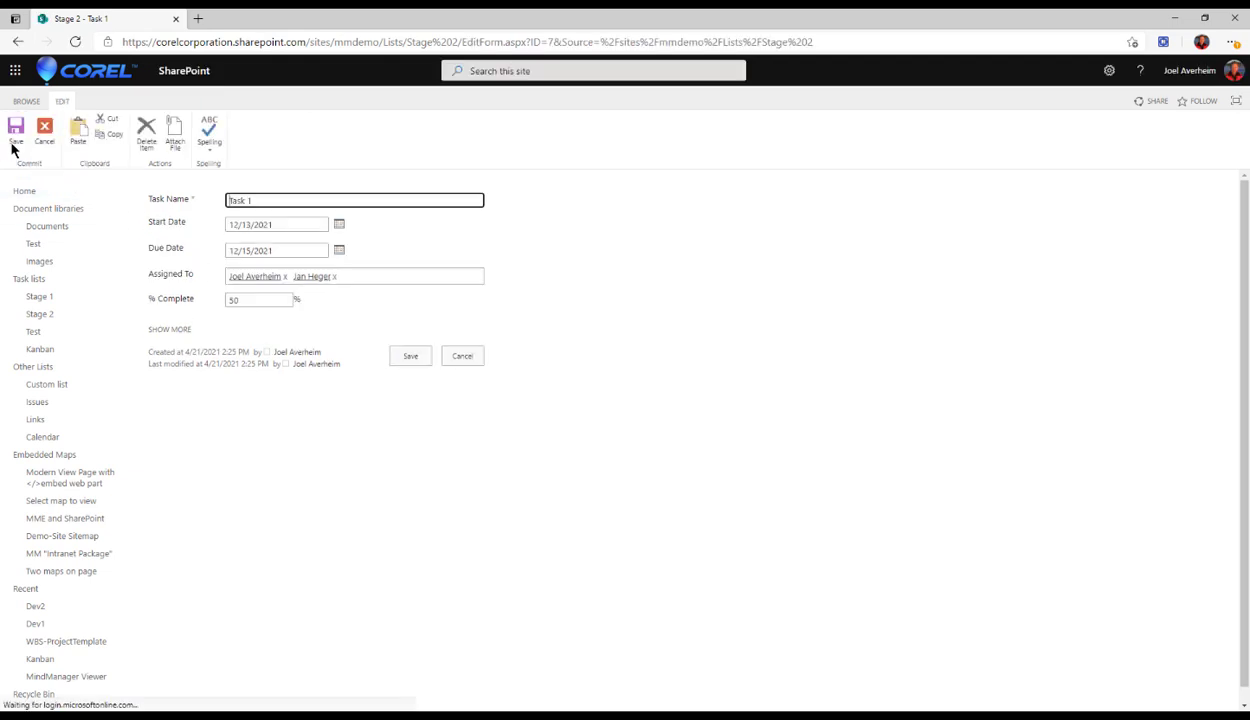
left_click(242, 302)
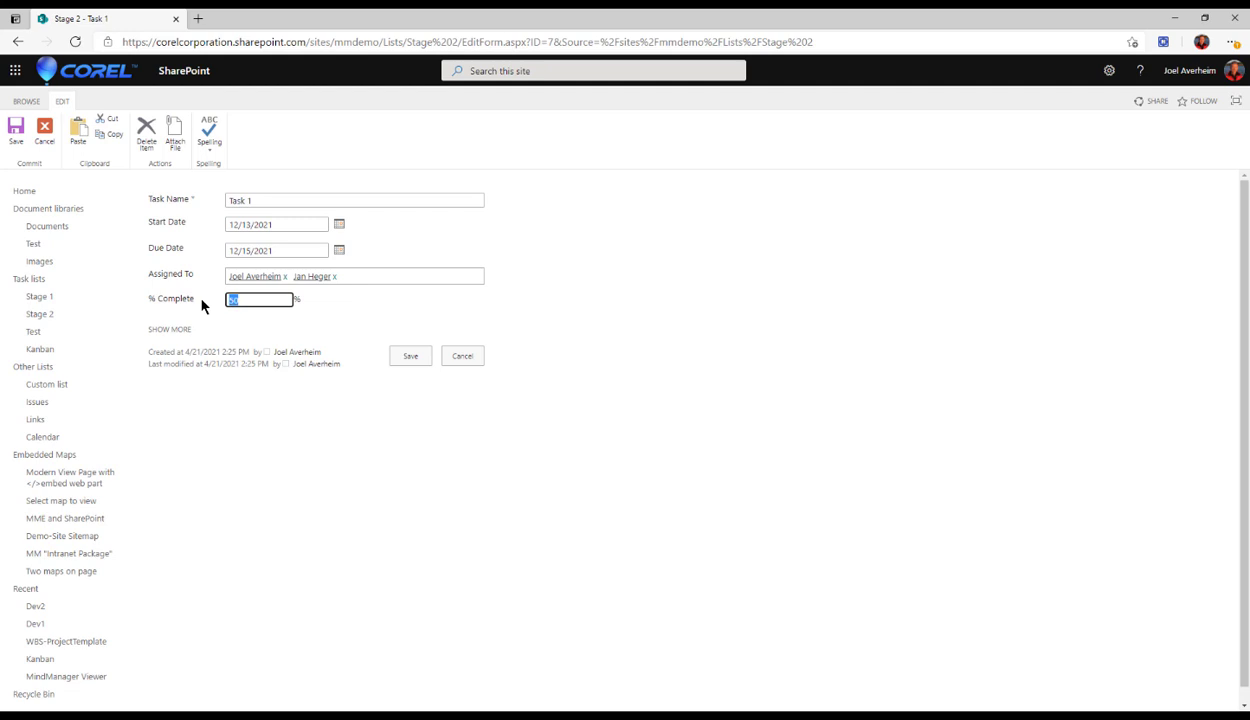
type("75")
left_click(393, 365)
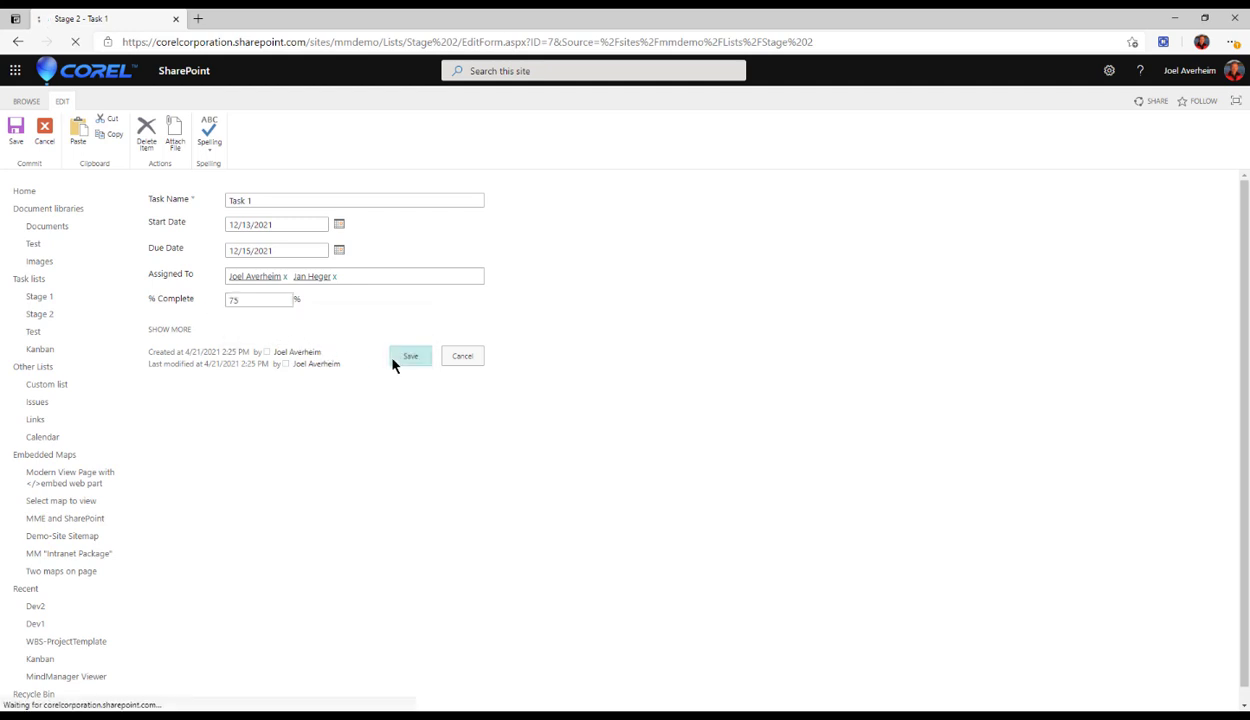
Switch back to MindManager and refresh the Task 1 topic from SharePoint.
key("alt+Tab")
left_click(443, 231)
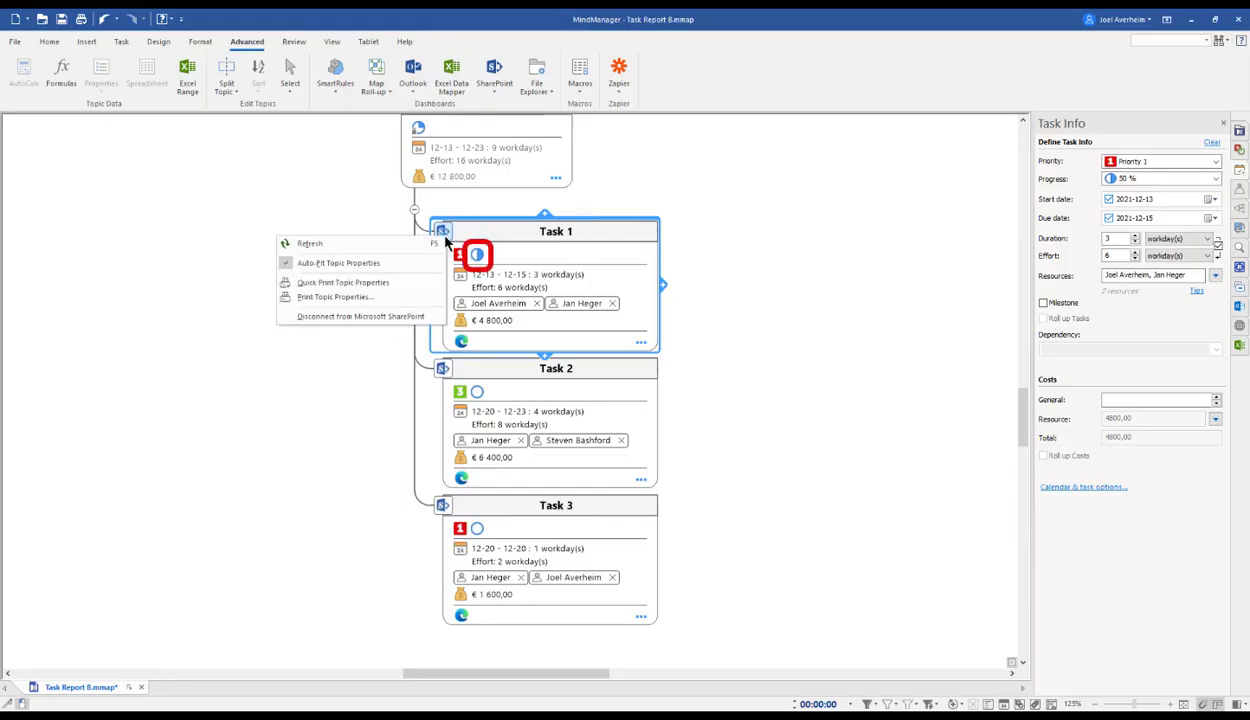
left_click(422, 246)
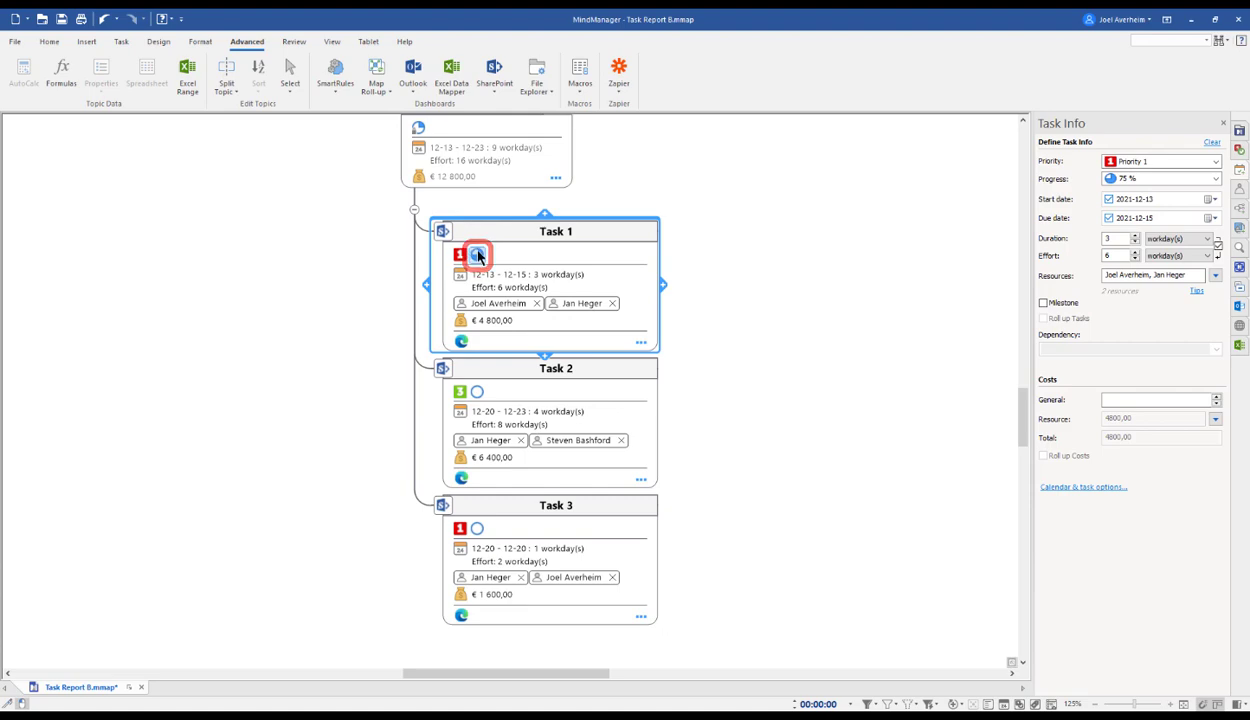
Set Task 1's progress to 100 %, refresh it with SharePoint and reload its item page in the browser.
left_click(446, 237)
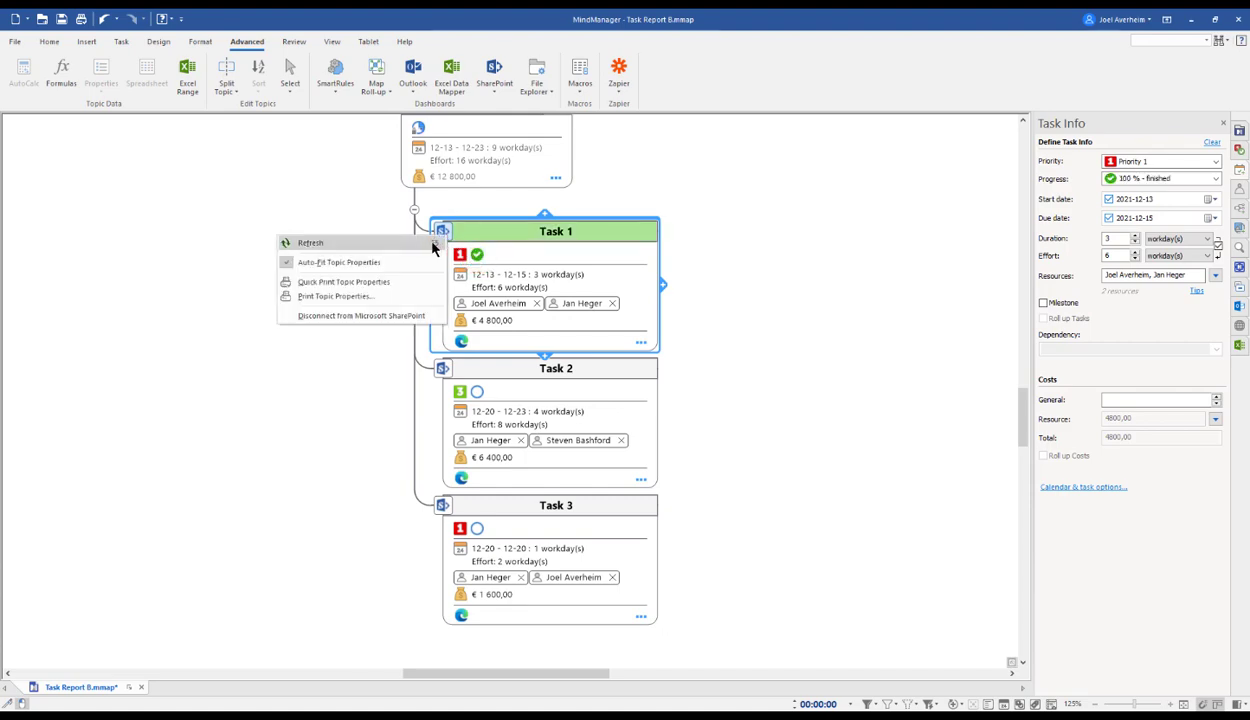
left_click(430, 247)
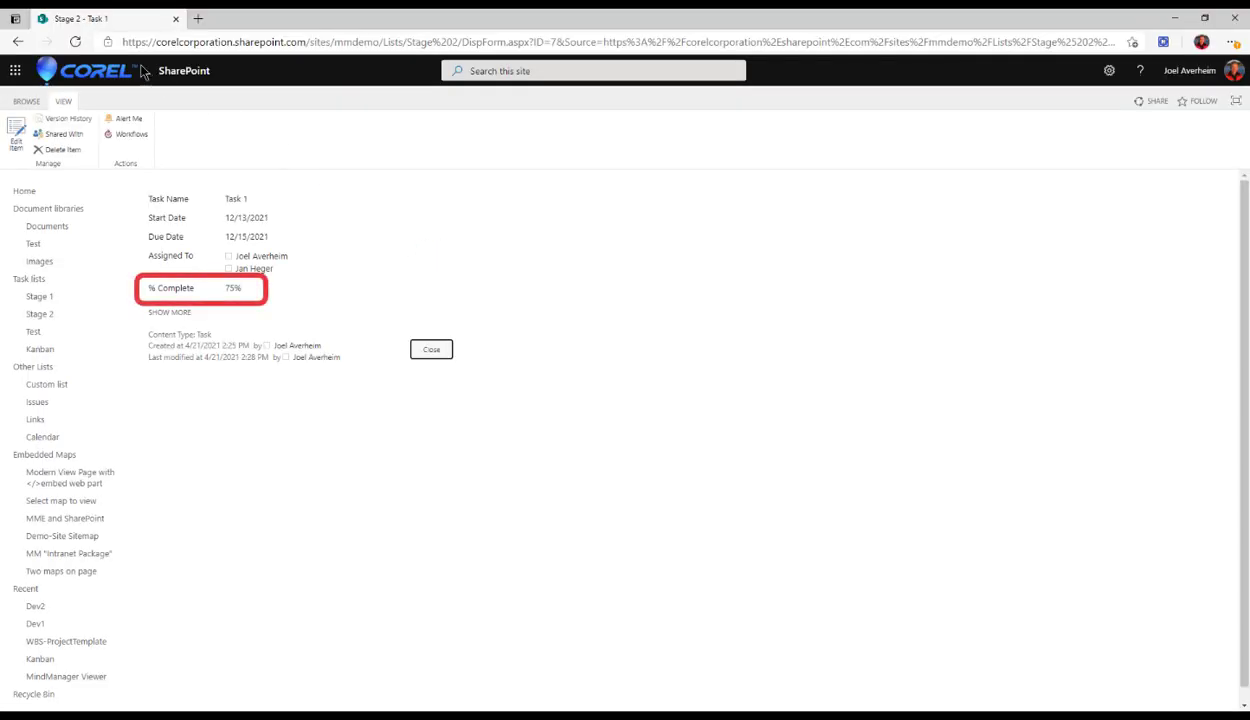
left_click(77, 43)
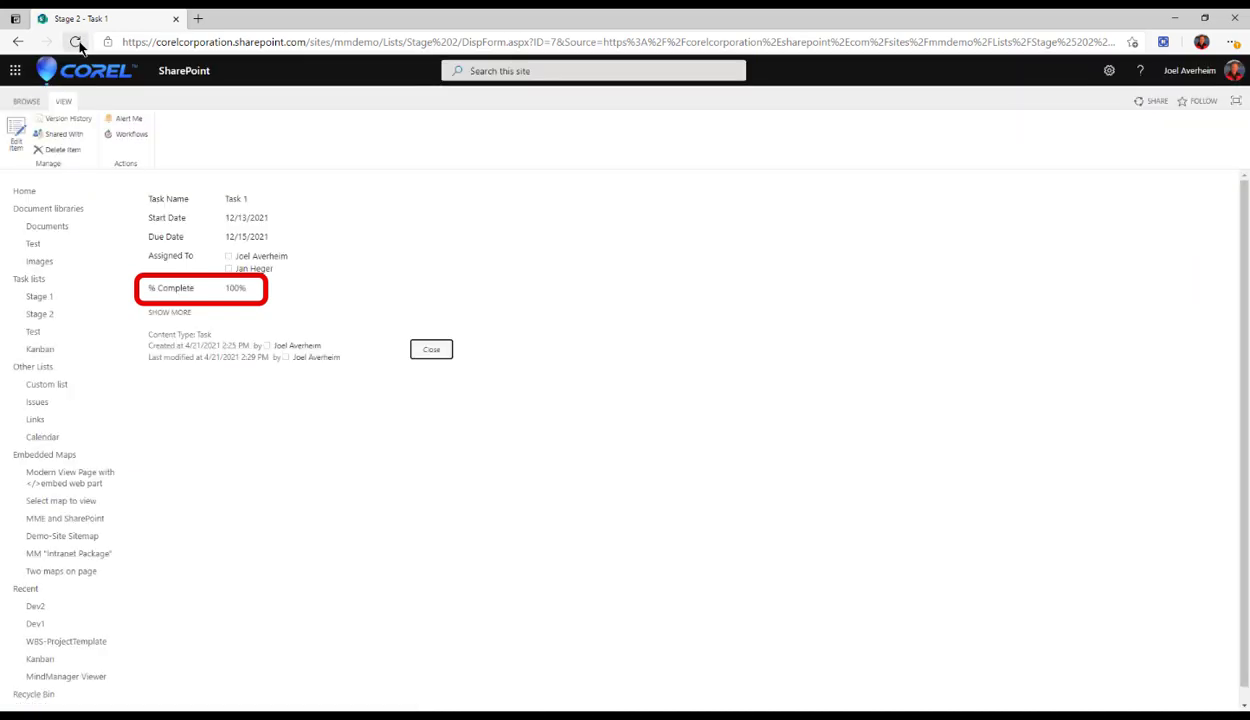
Return to MindManager and add a SharePoint list query for the Demo-Site Test list to the Task report TEAM B topic.
key("alt+Tab")
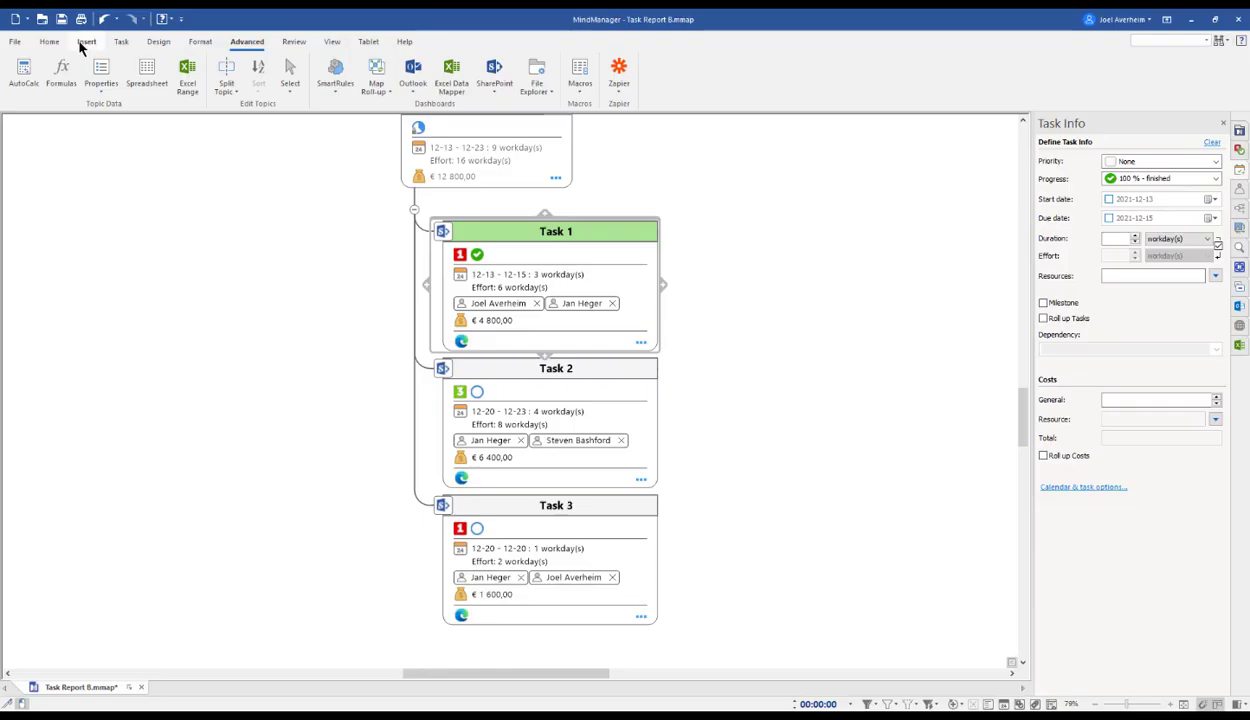
scroll(285, 296, "up", 5)
left_click_drag(252, 461, 248, 541)
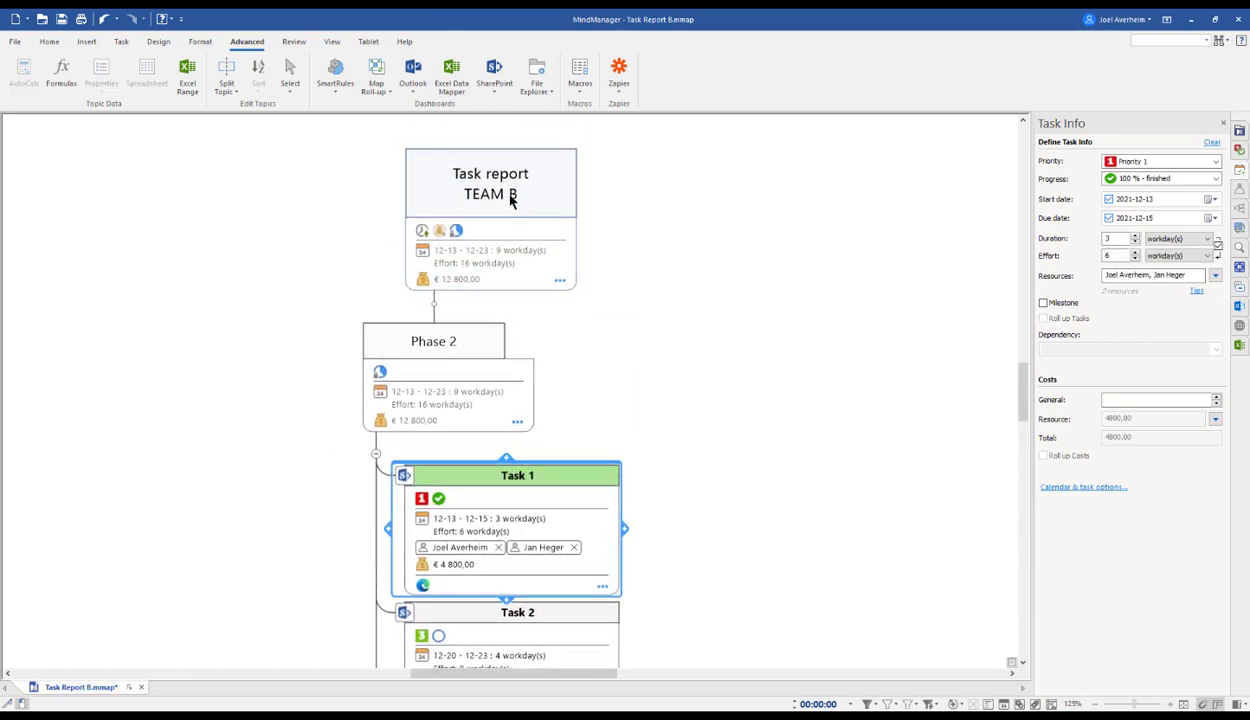
left_click(505, 152)
left_click(497, 88)
left_click(463, 134)
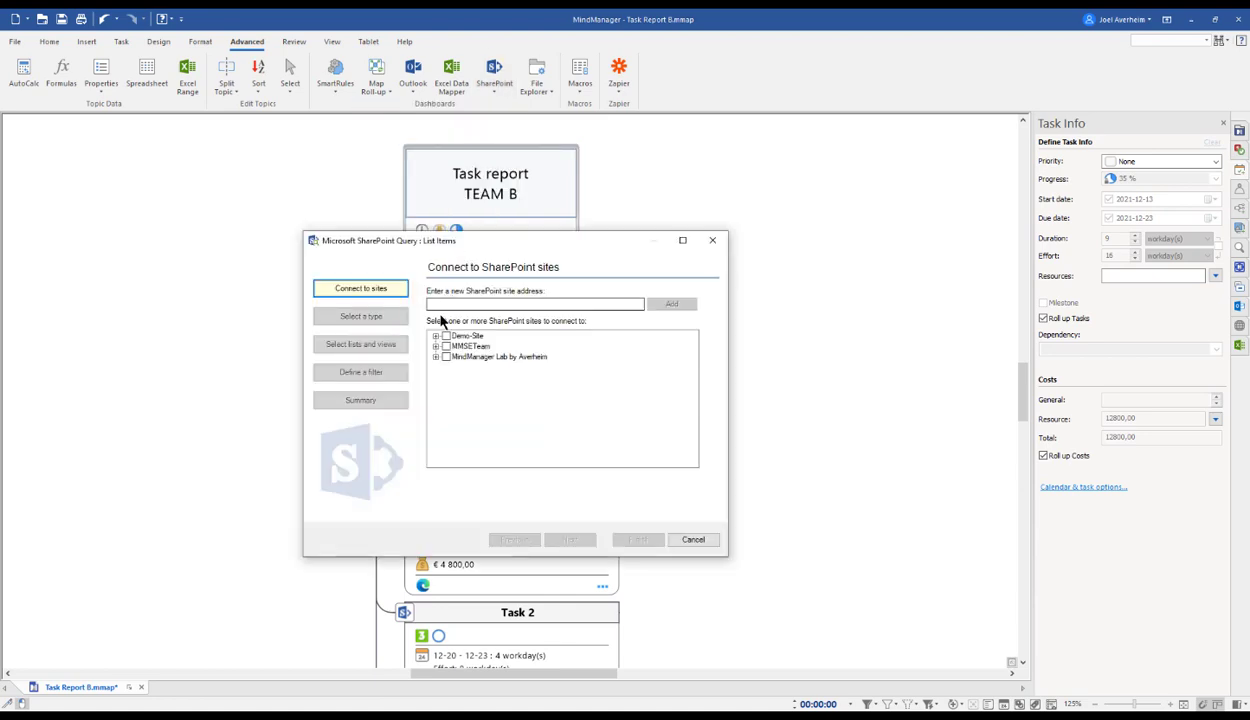
left_click(446, 337)
left_click(566, 540)
left_click(443, 297)
left_click(572, 541)
left_click(430, 350)
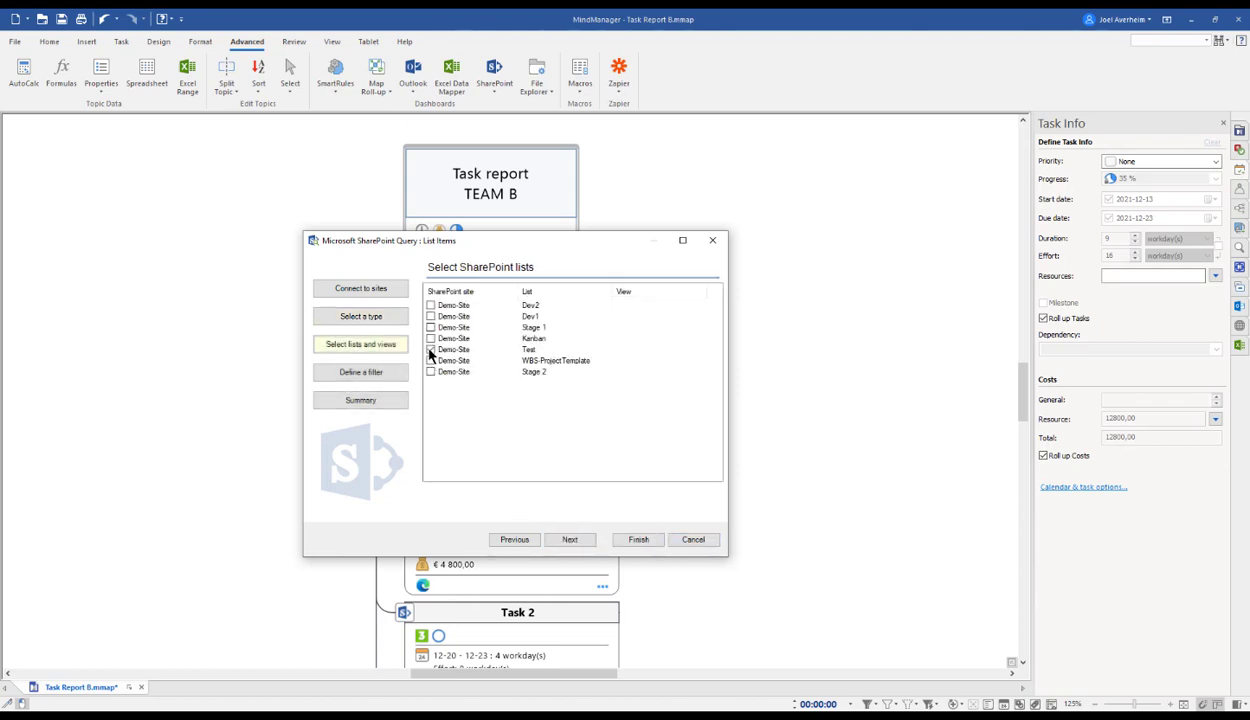
left_click(638, 540)
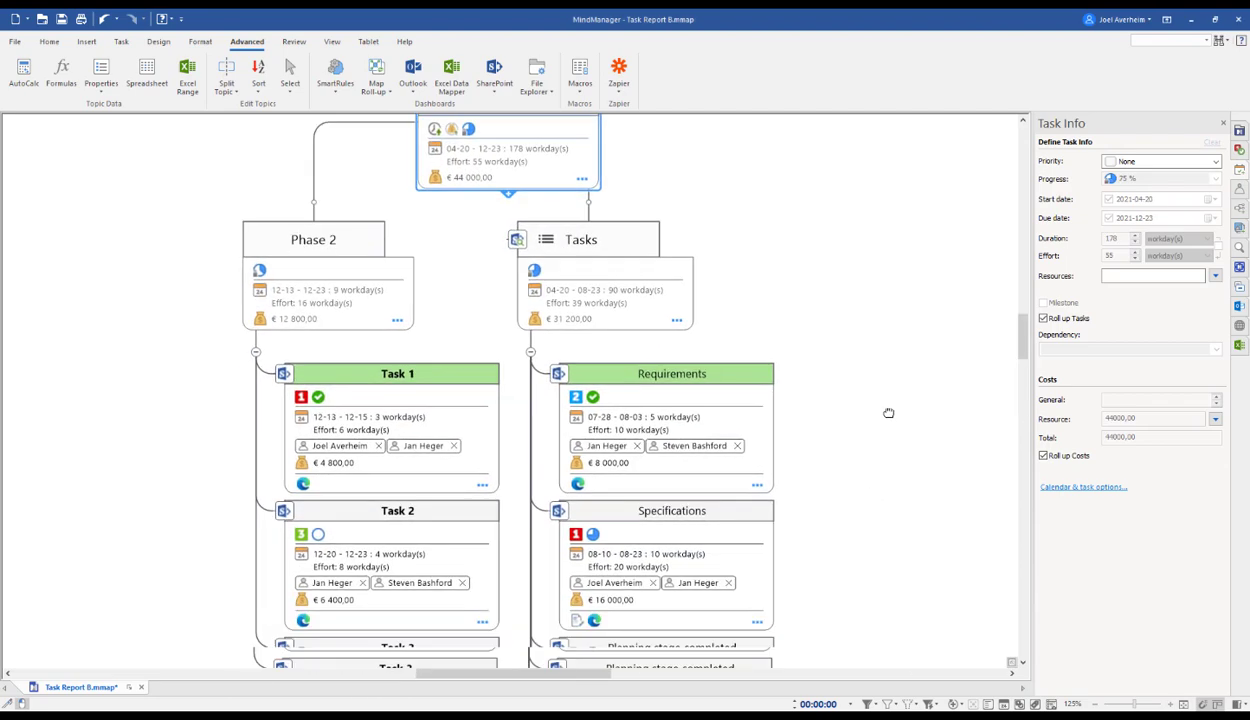
Move the queried Tasks topic ahead of Phase 2 and rename it Phase 1.
scroll(893, 237, "down", 3)
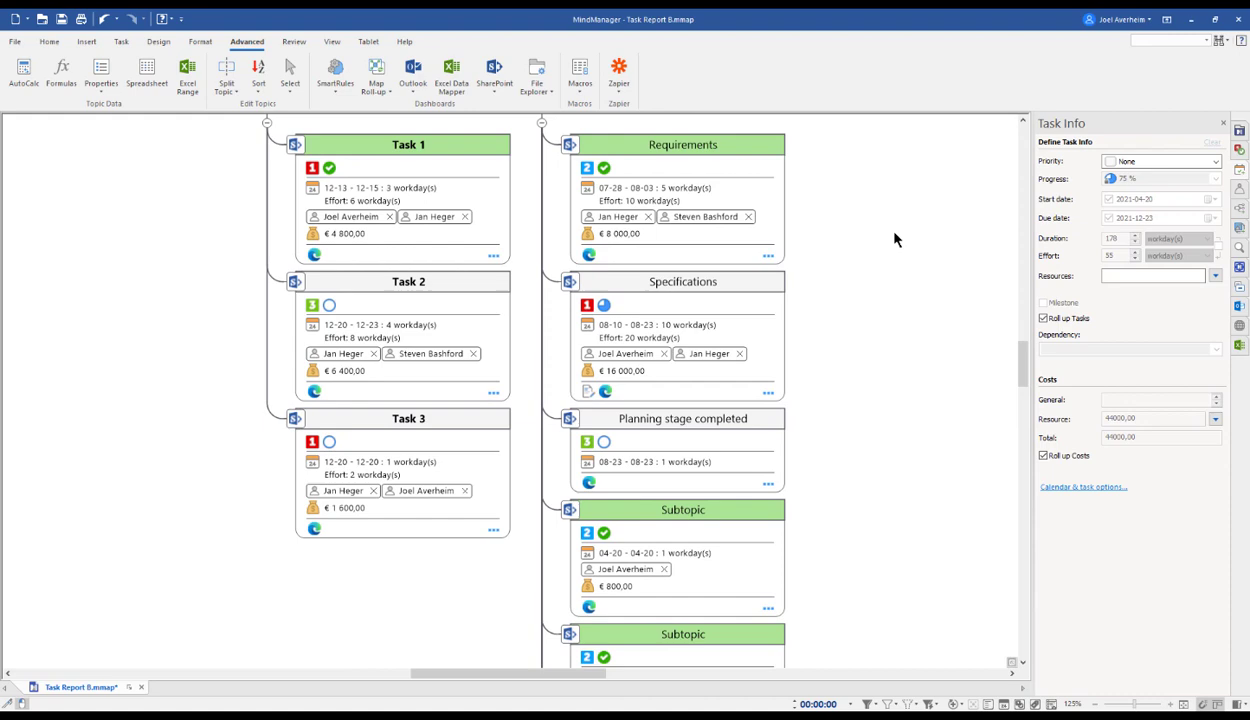
left_click_drag(887, 209, 928, 588)
left_click_drag(672, 404, 268, 409)
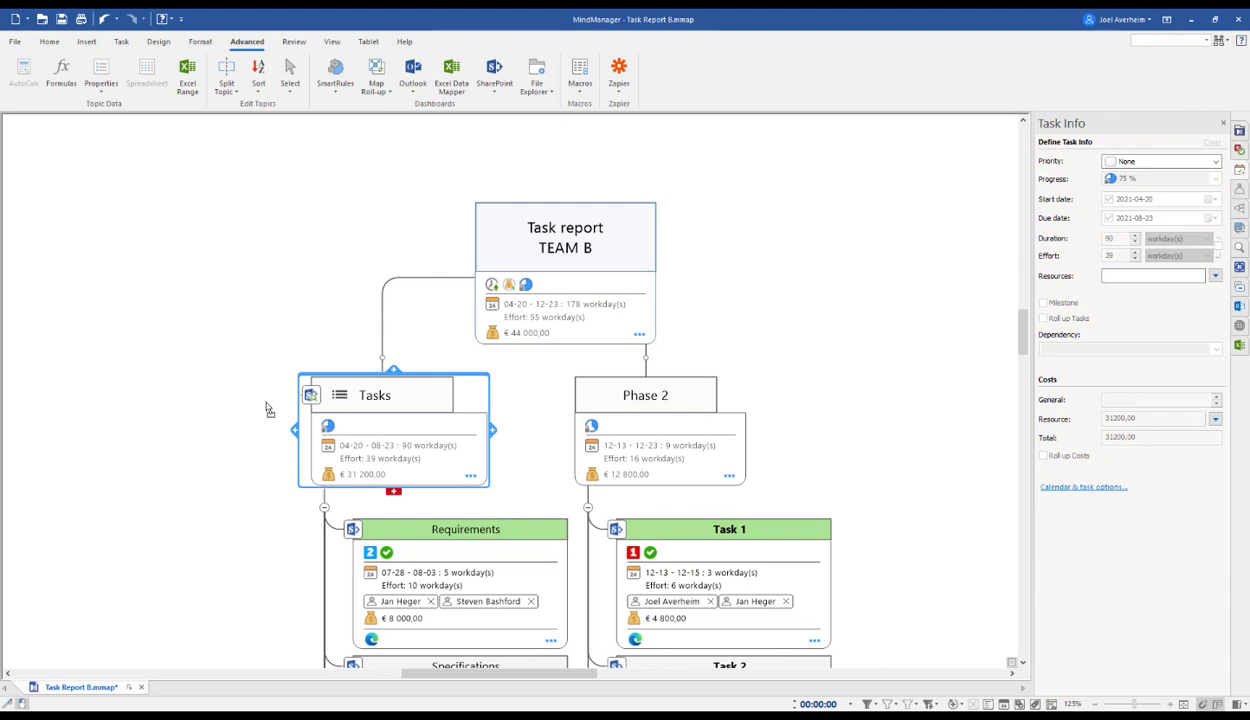
type("Phase 1")
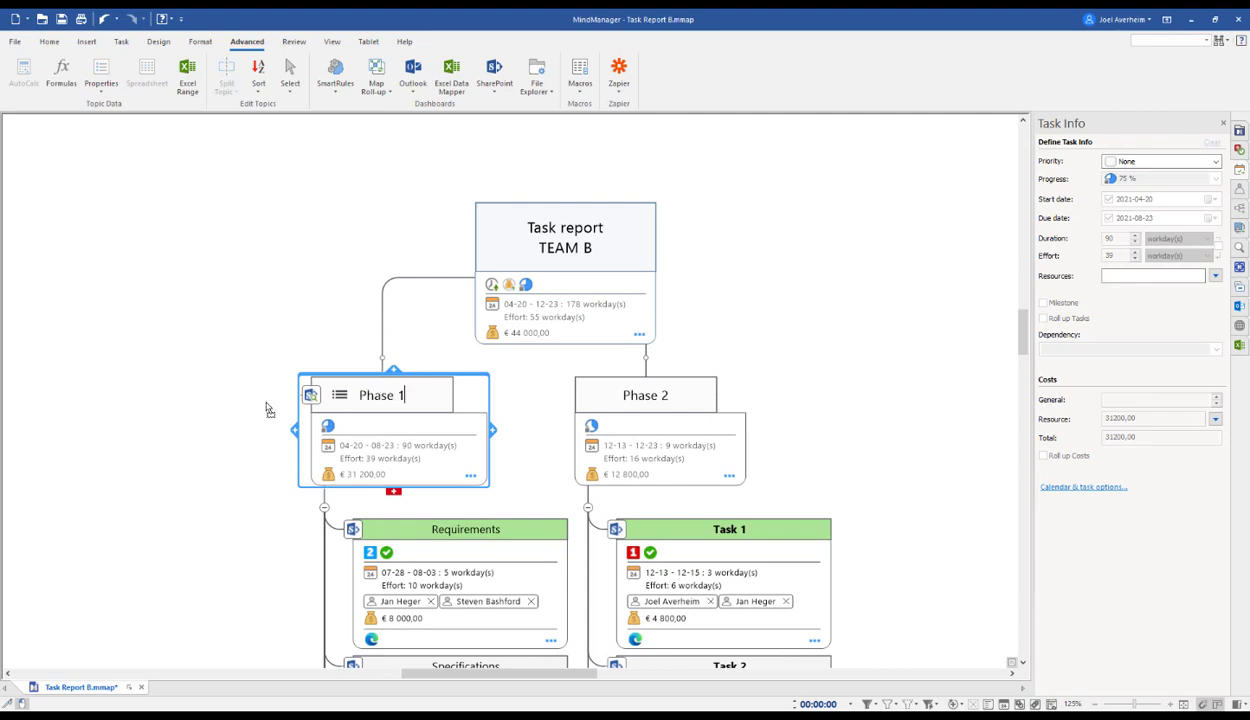
key("Return")
left_click(257, 450)
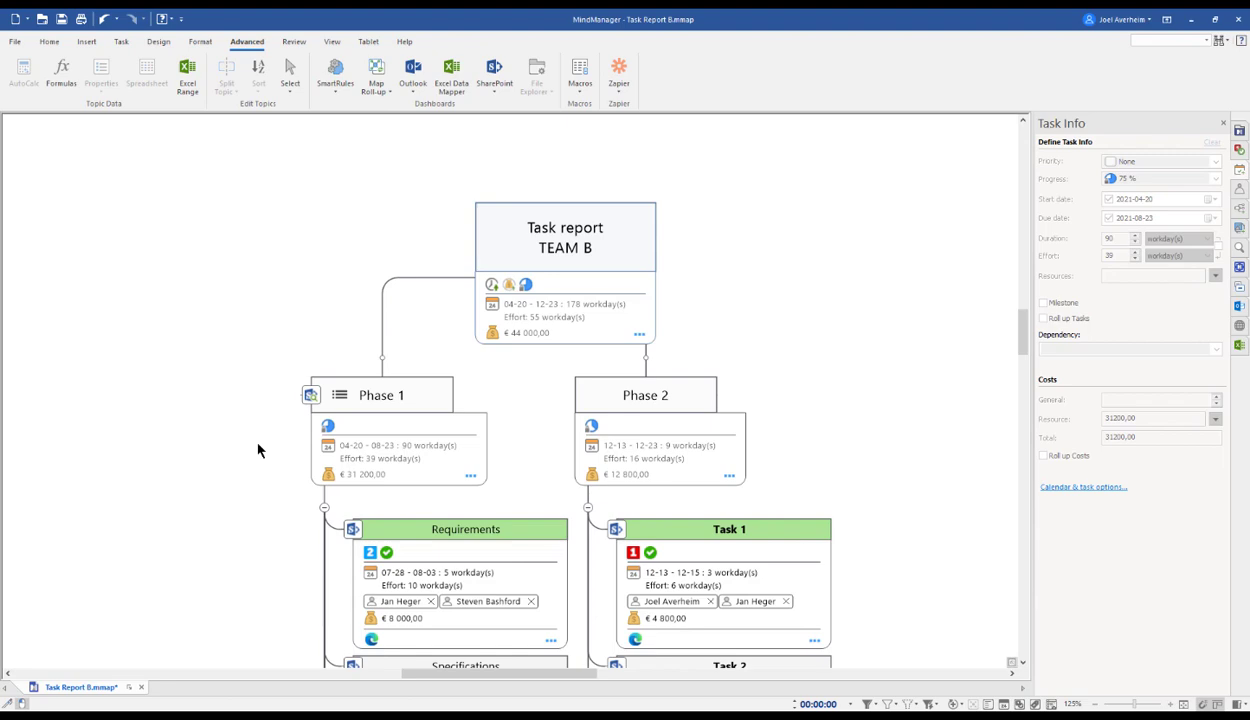
Save the map as Task Report B.mmap in the English Maps folder of the MMApp SharePoint place.
left_click(13, 38)
left_click(53, 194)
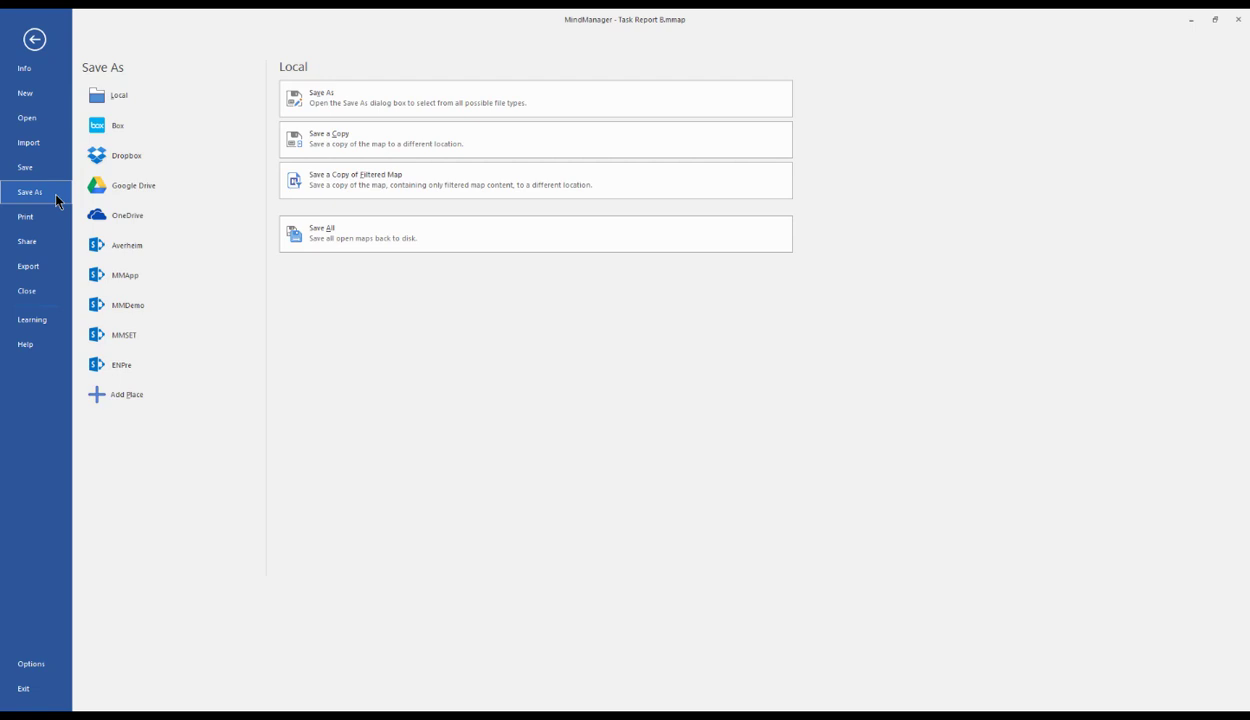
left_click(117, 278)
double_click(458, 286)
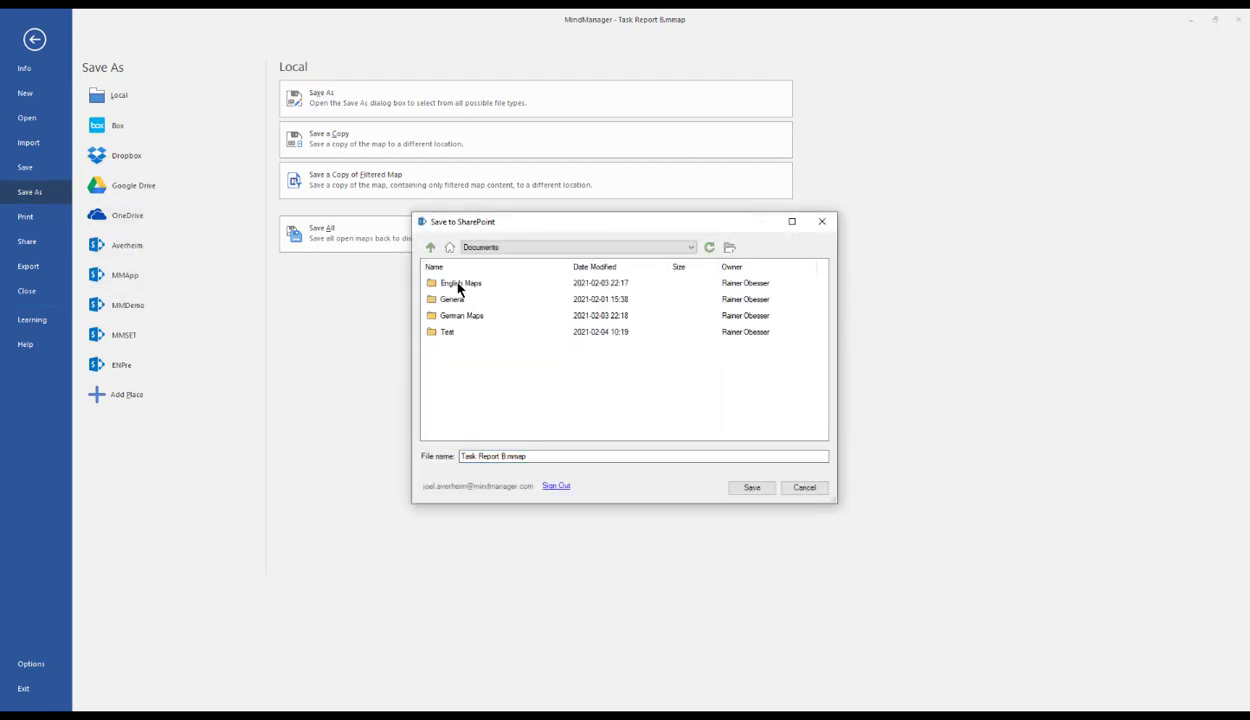
double_click(458, 284)
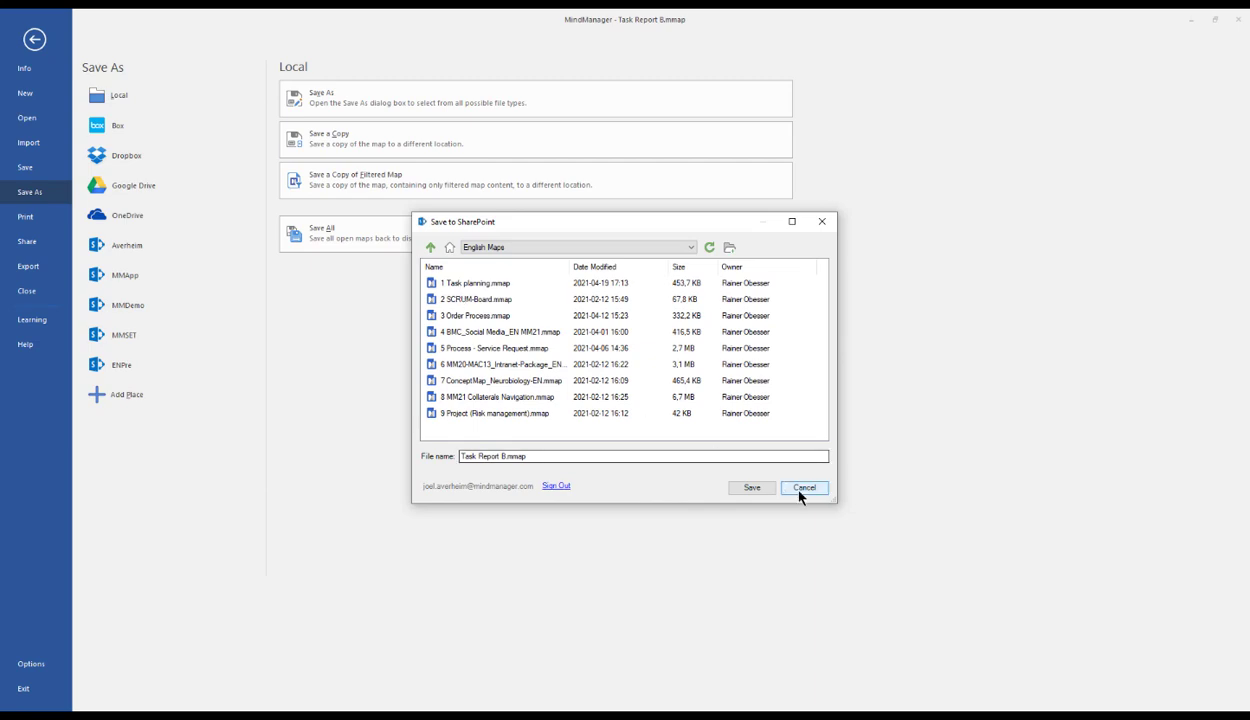
left_click(771, 488)
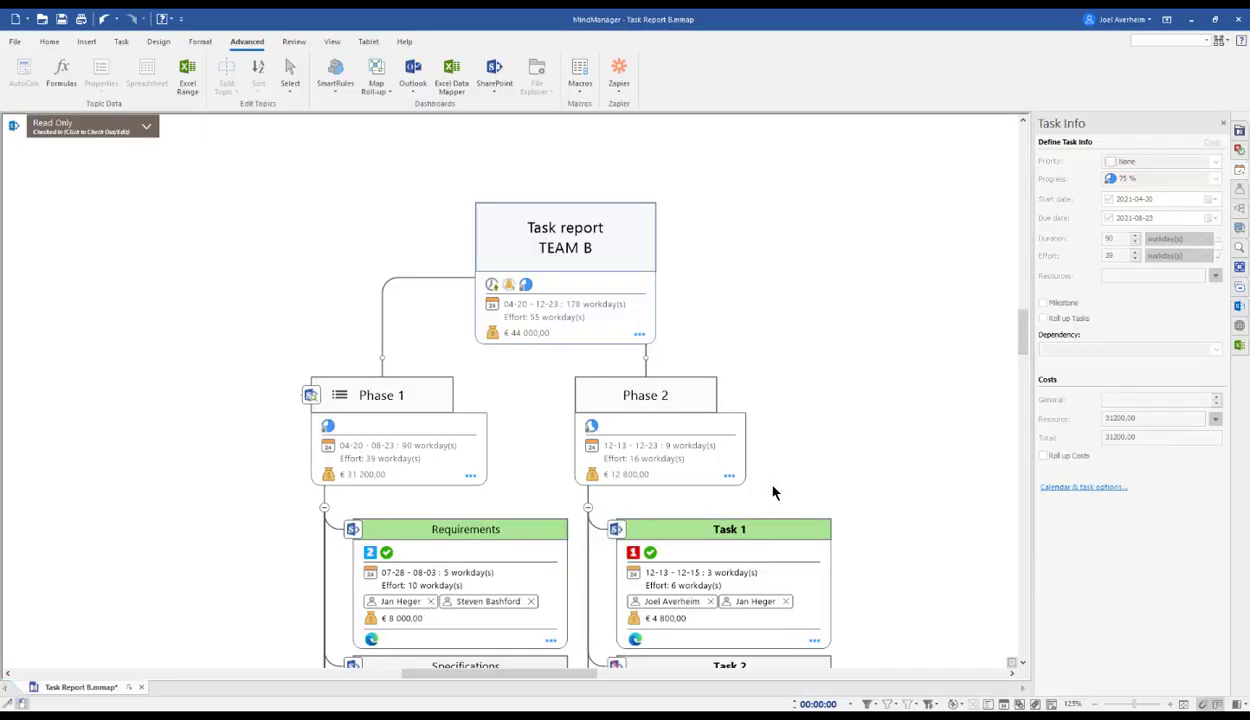
Switch to the SharePoint library in the browser and open Task Report B.mmap from English Maps in the browser viewer.
key("alt+Tab")
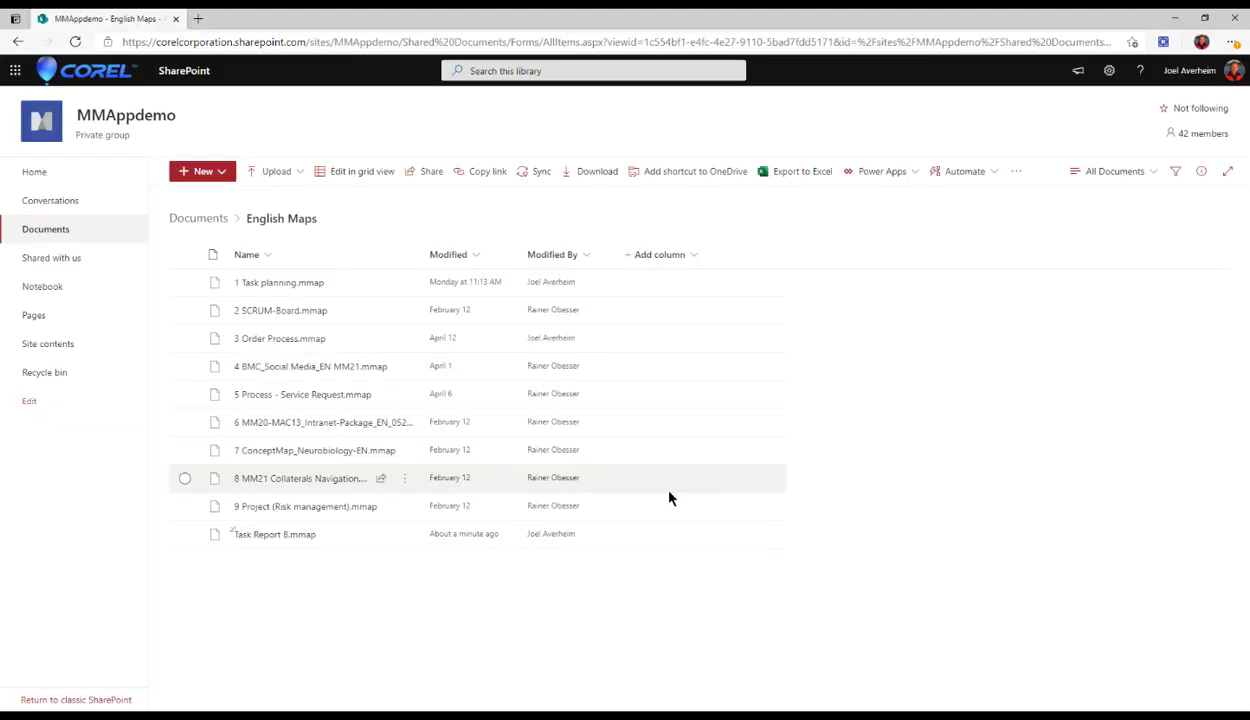
left_click(408, 540)
left_click(407, 538)
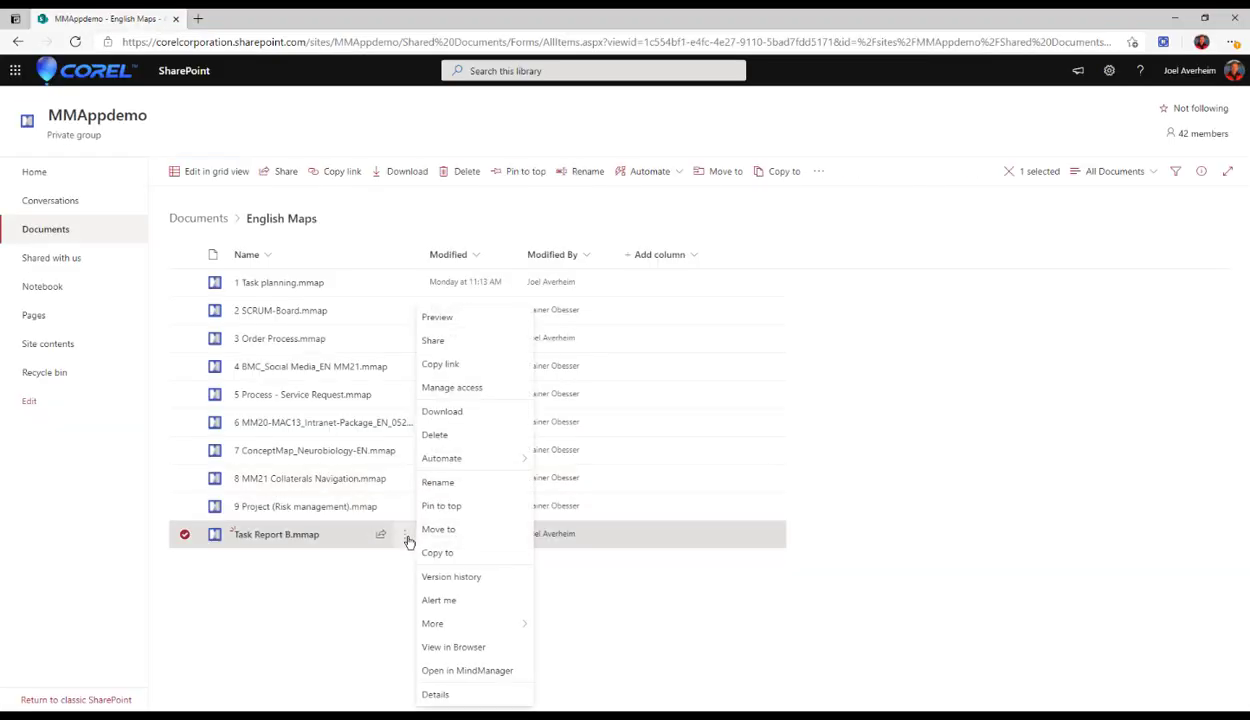
left_click(472, 649)
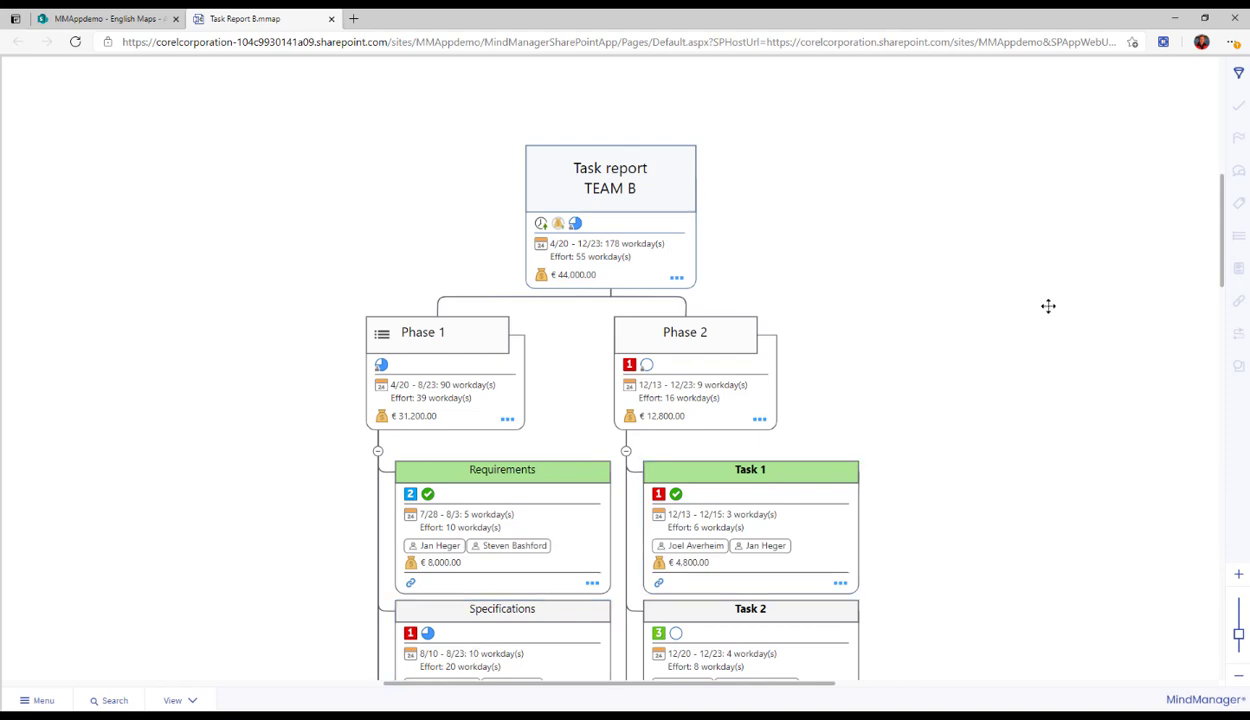
Filter the map in the viewer to topics with Priority 1 and finished progress.
left_click(1238, 73)
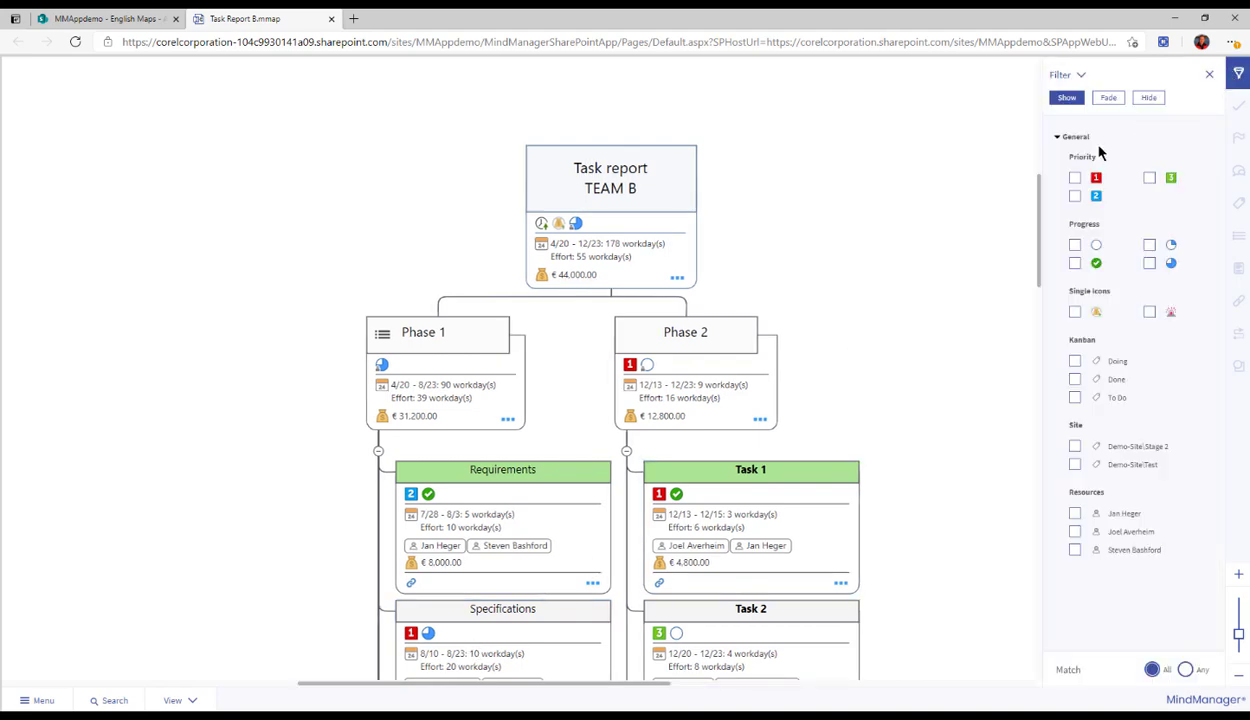
left_click(1075, 179)
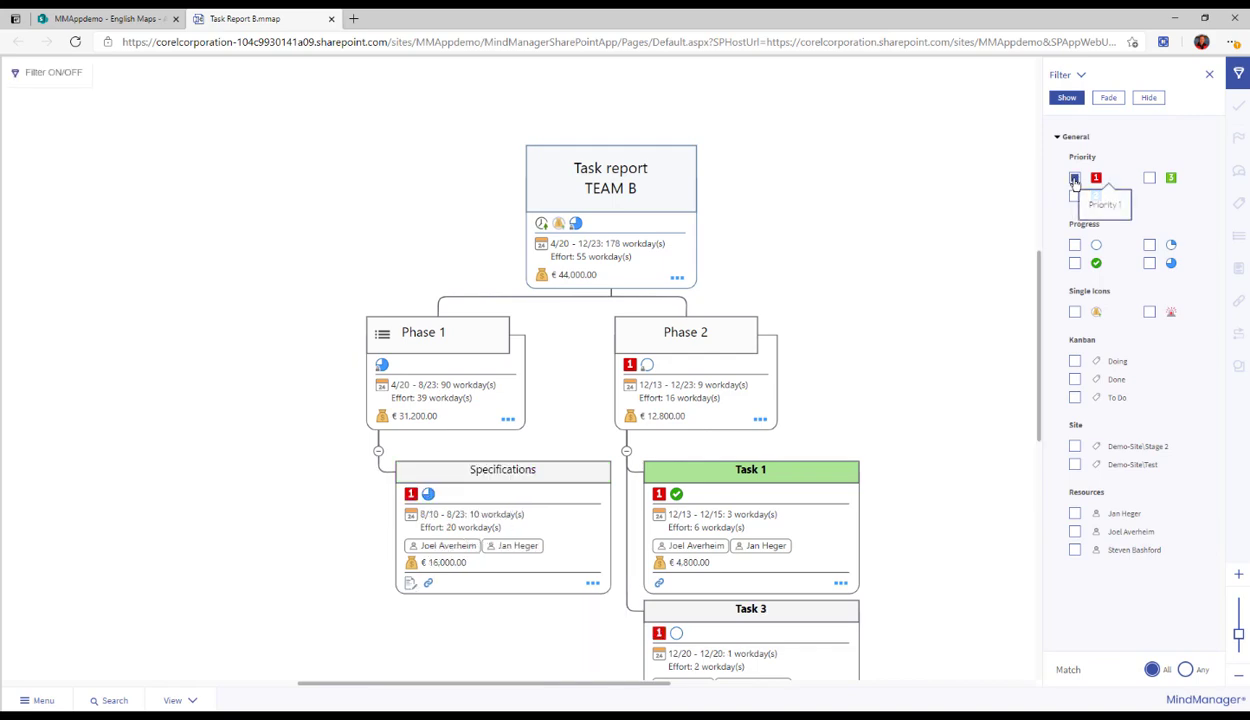
left_click(1076, 264)
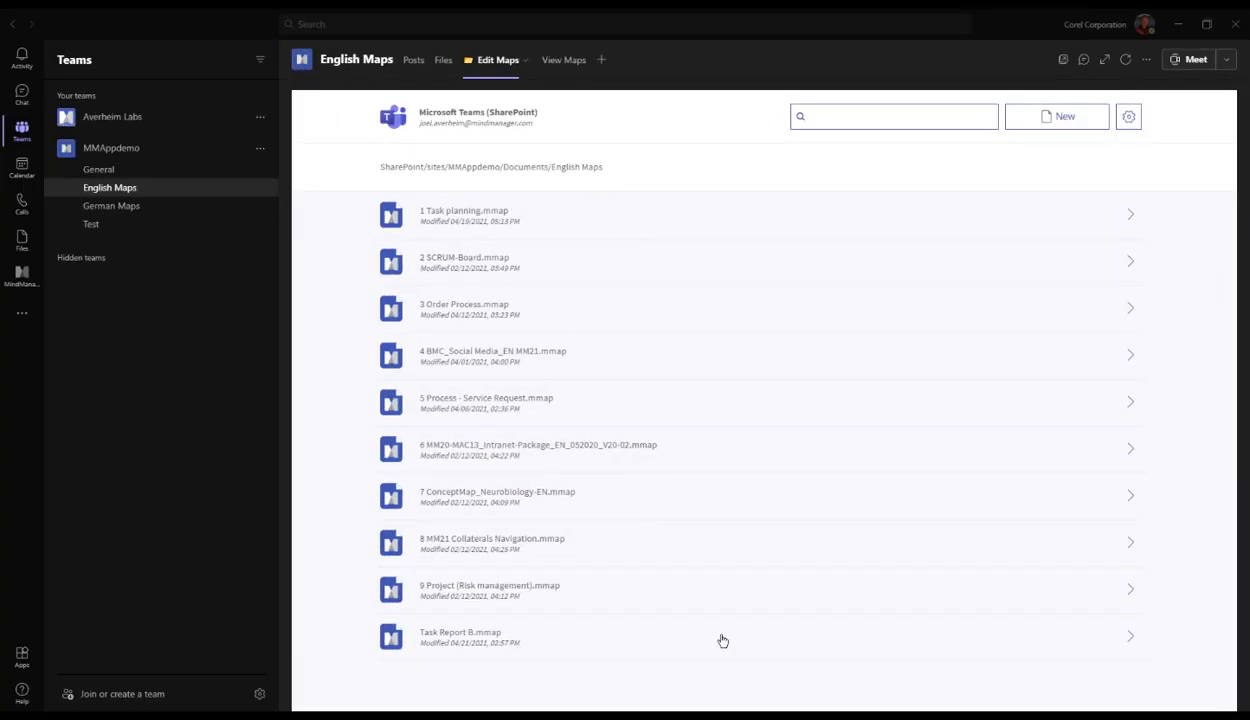
In Microsoft Teams, open Task Report B.mmap from the English Maps channel's list of editable maps.
left_click(459, 640)
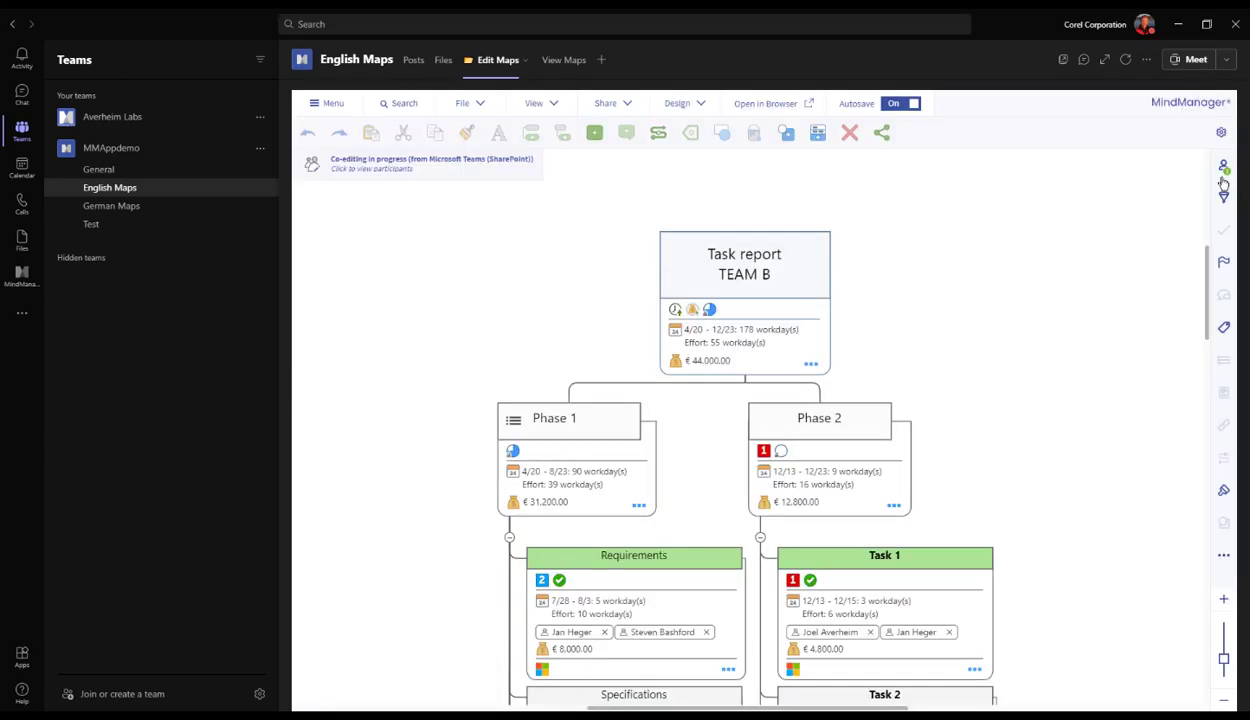
View the list of participants in the current co-editing session, and close it again.
left_click(1225, 168)
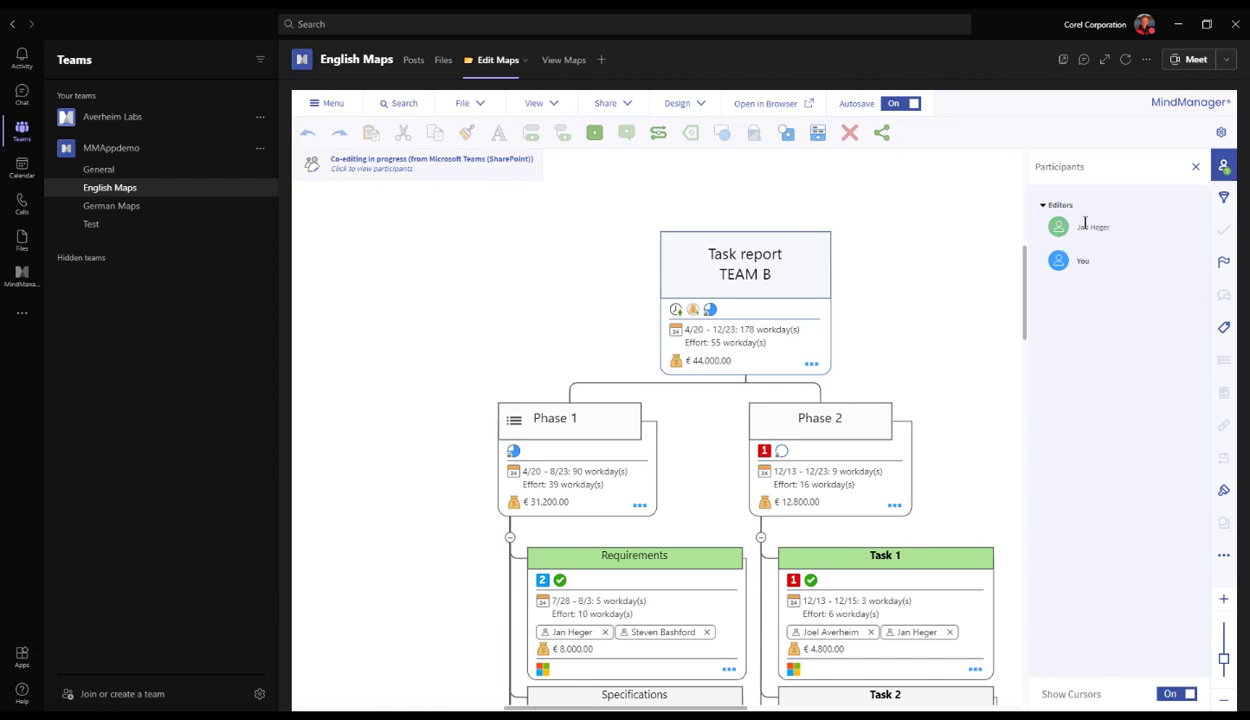
left_click(1225, 169)
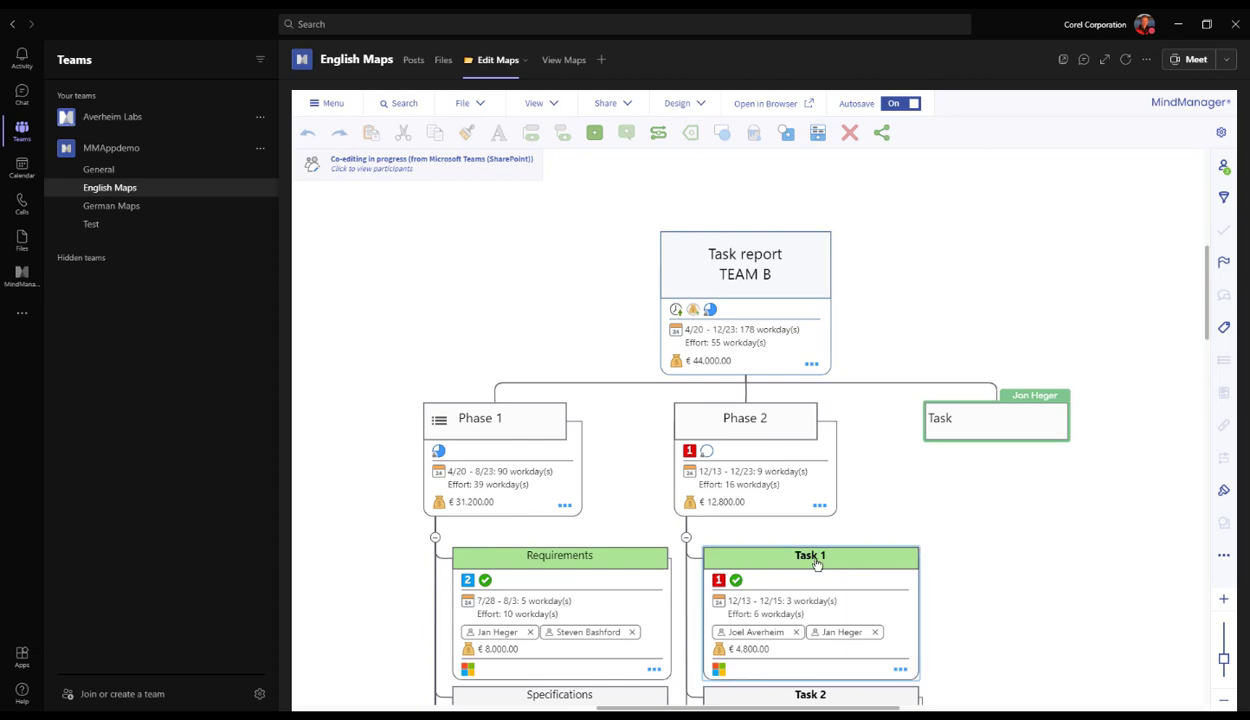
Add a subtopic named Task 5 beneath Task 4 in the Phase 3 branch.
scroll(857, 566, "down", 3)
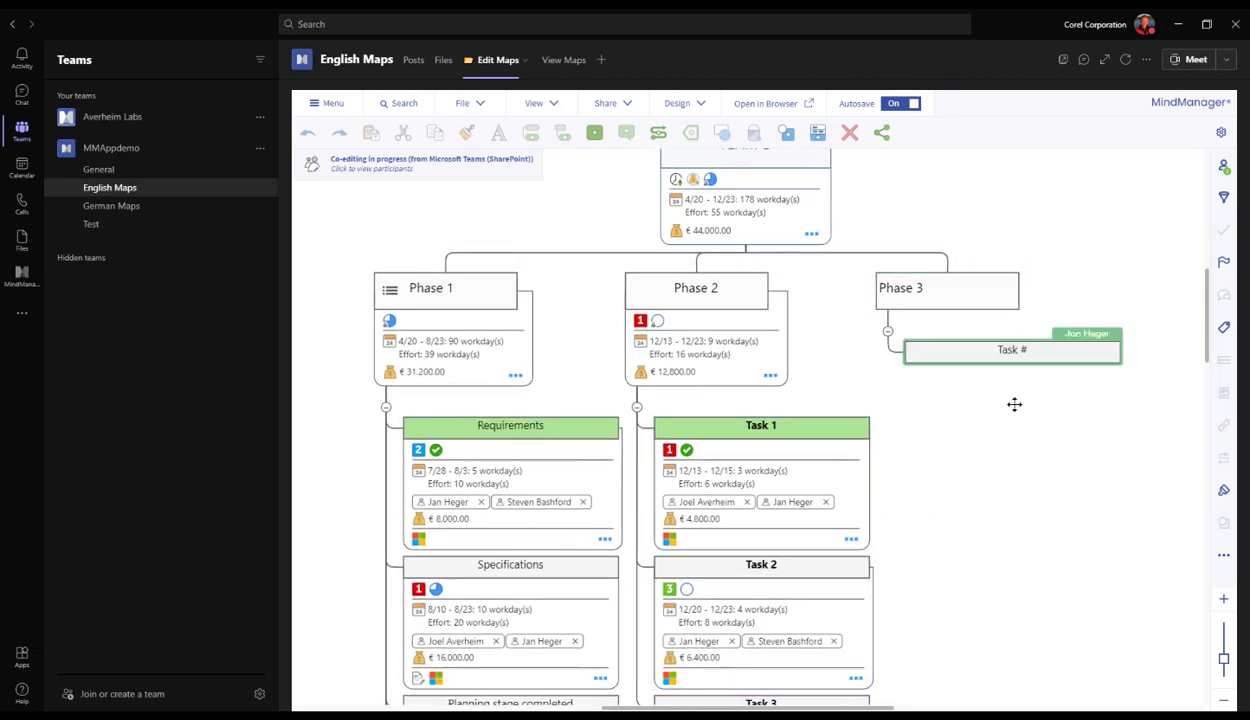
left_click(950, 298)
left_click(855, 561)
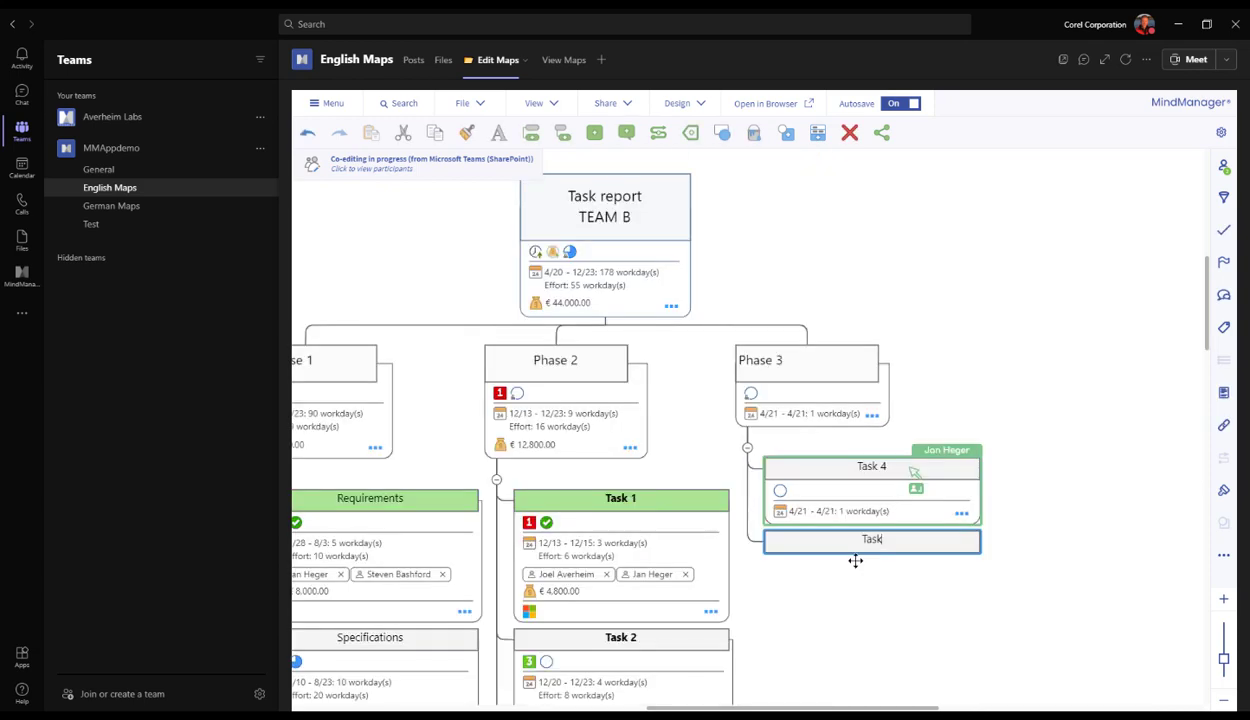
type("5")
key("Return")
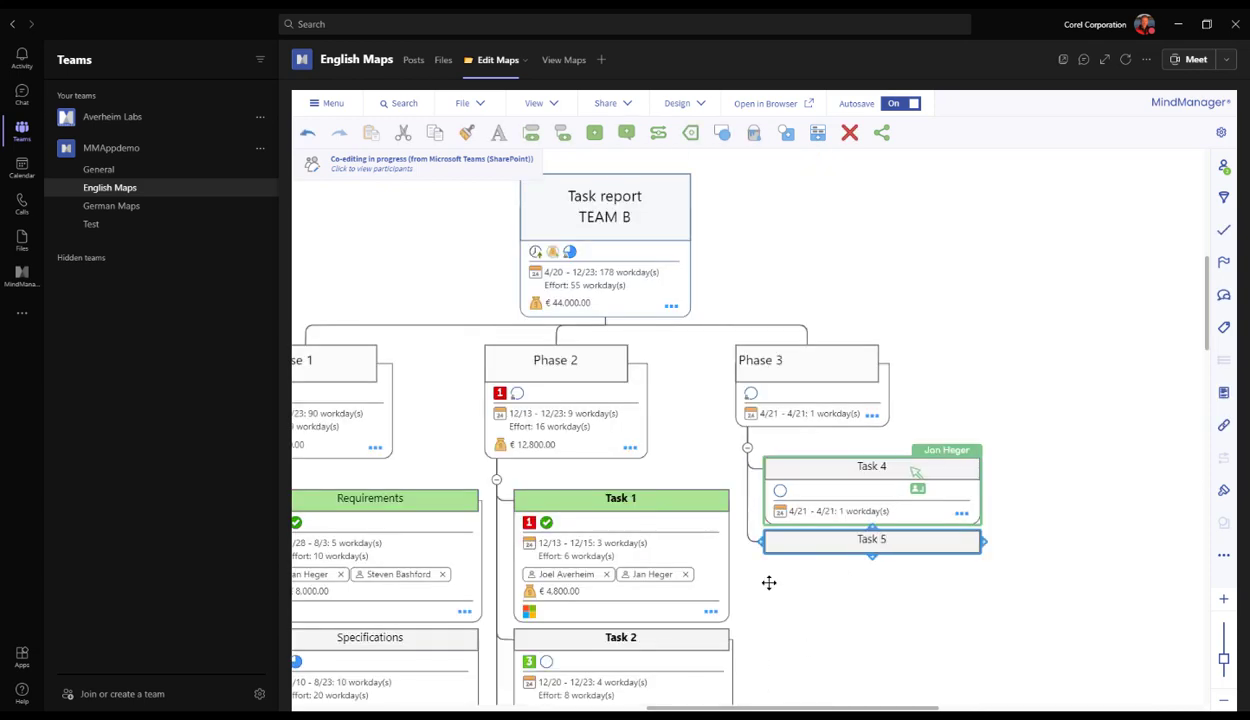
Copy the Priority 3 and not-done progress markers from Task 2 onto Task 5.
left_click(780, 493)
left_click(805, 603)
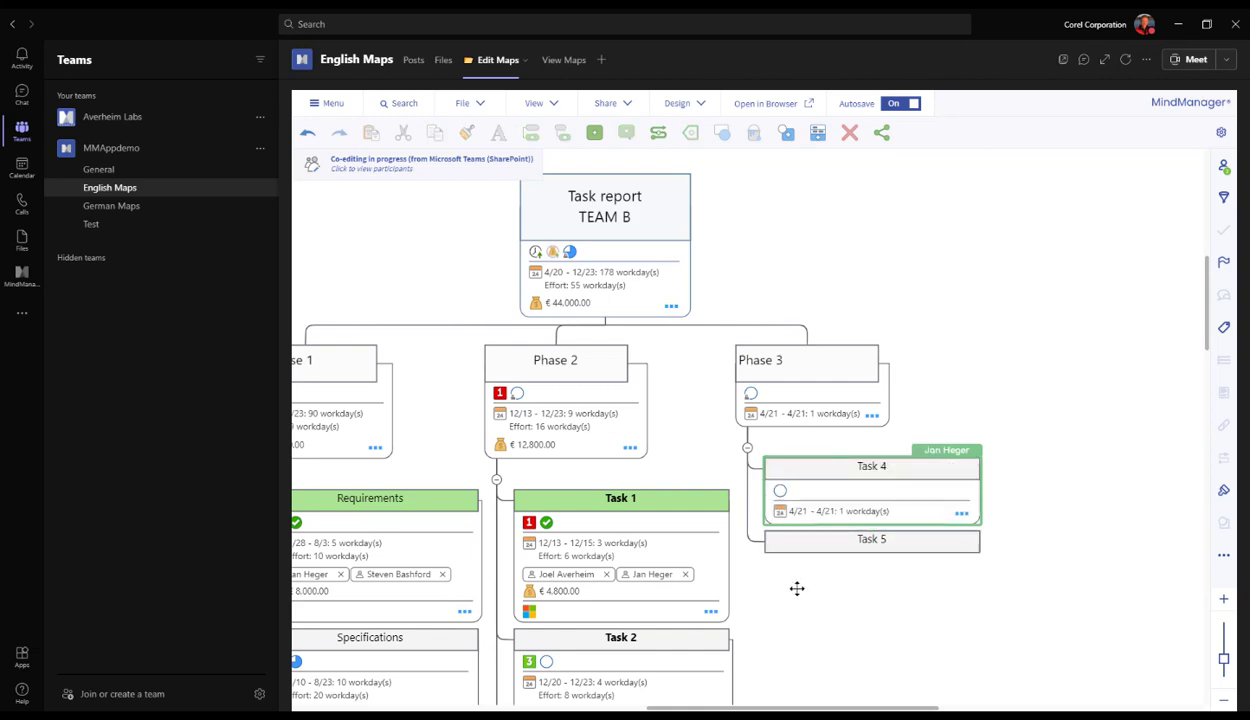
left_click_drag(797, 588, 910, 388)
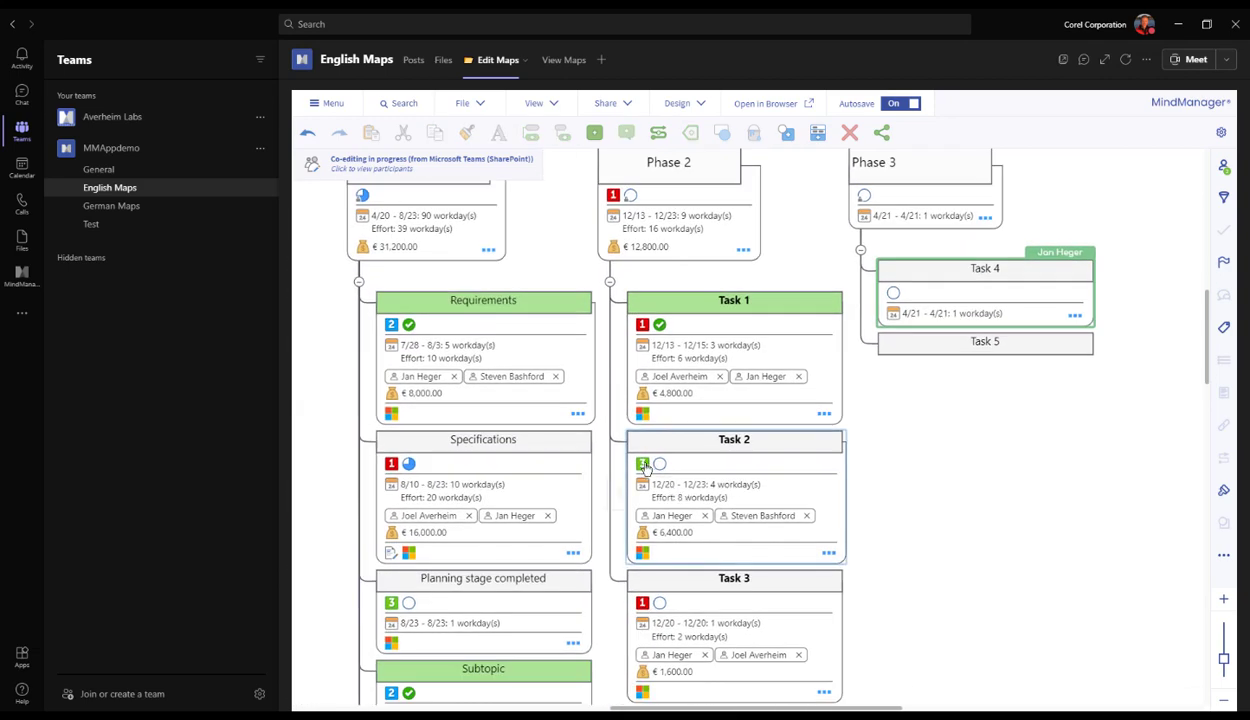
left_click_drag(643, 465, 943, 346)
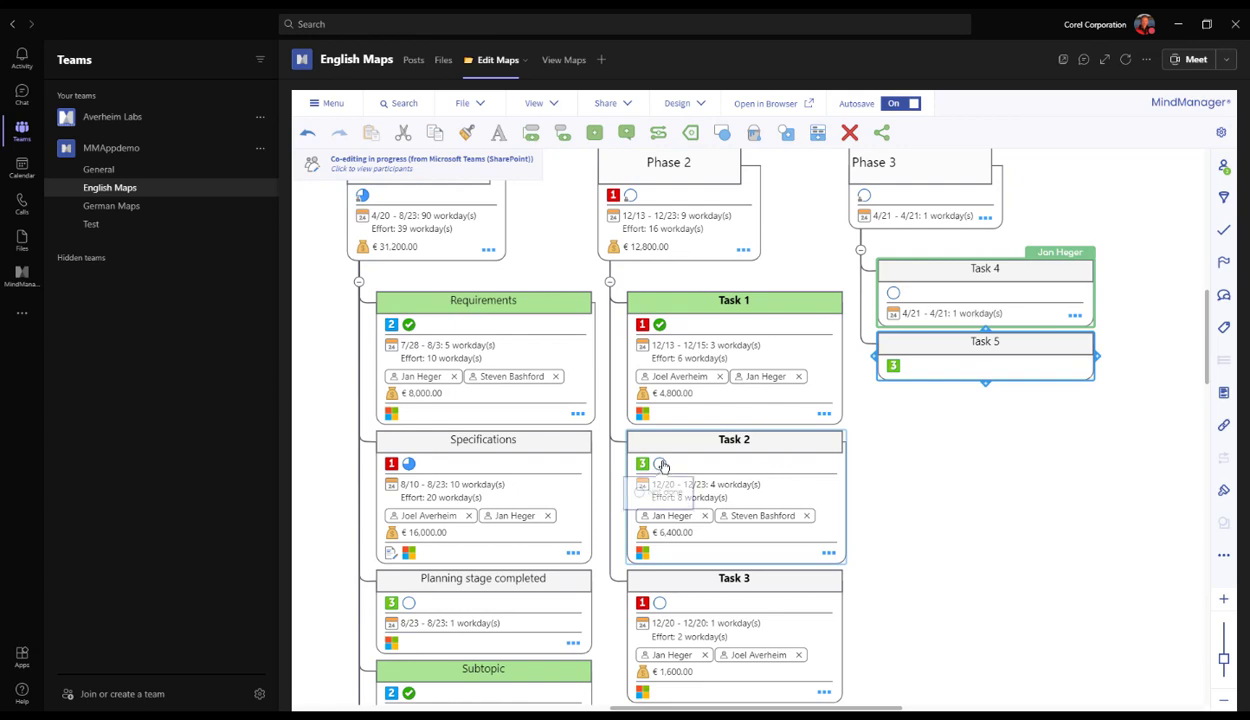
left_click_drag(662, 466, 960, 360)
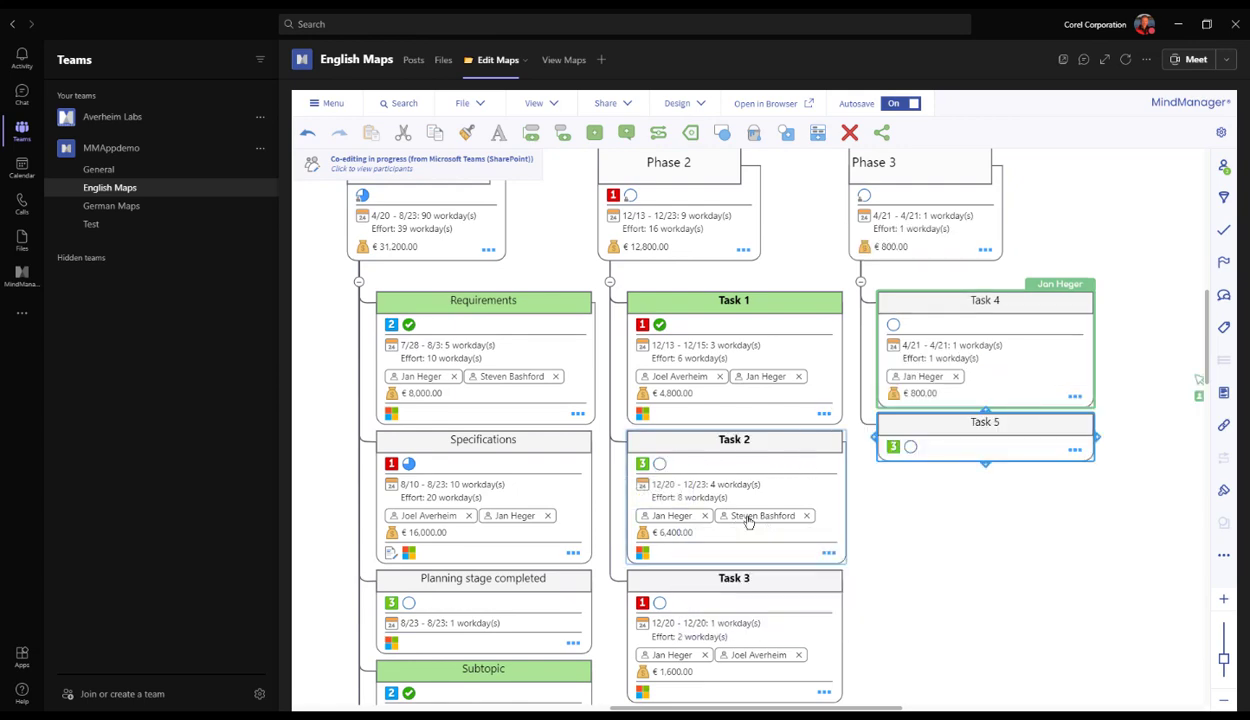
Copy the second resource and the dates of Task 2, plus the first resource of Specifications, onto Task 5.
left_click_drag(748, 522, 952, 441)
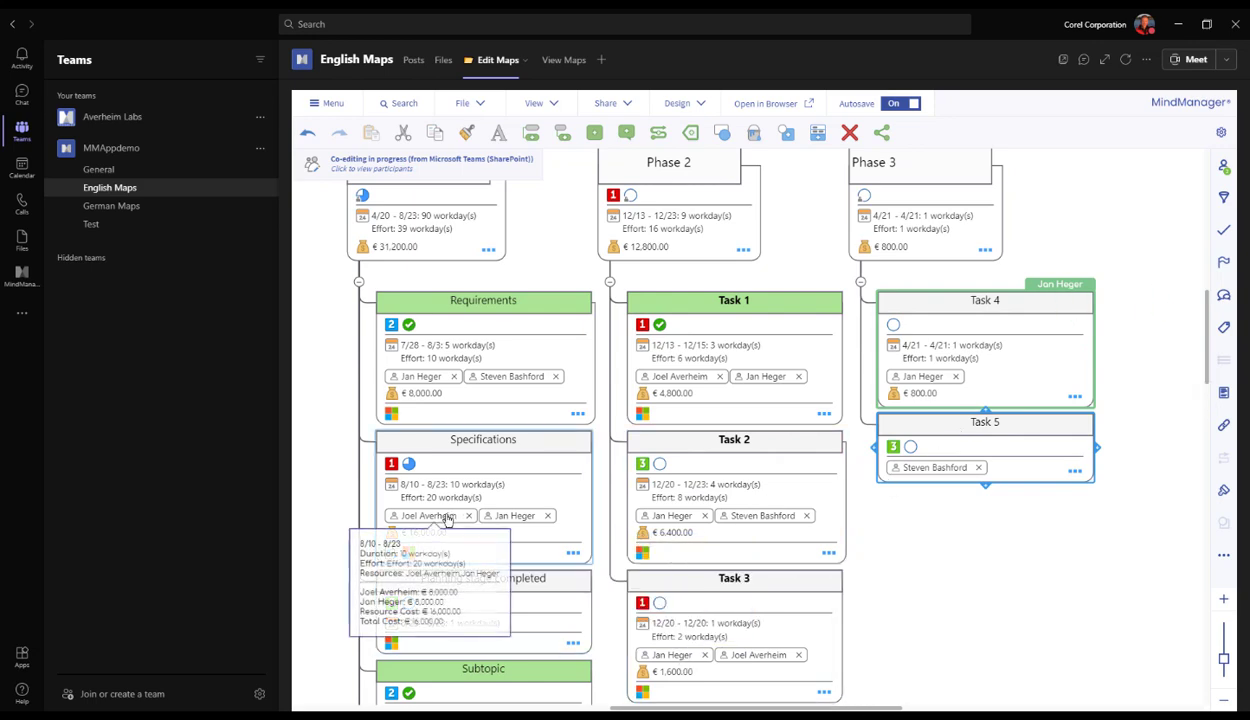
left_click_drag(447, 518, 1020, 445)
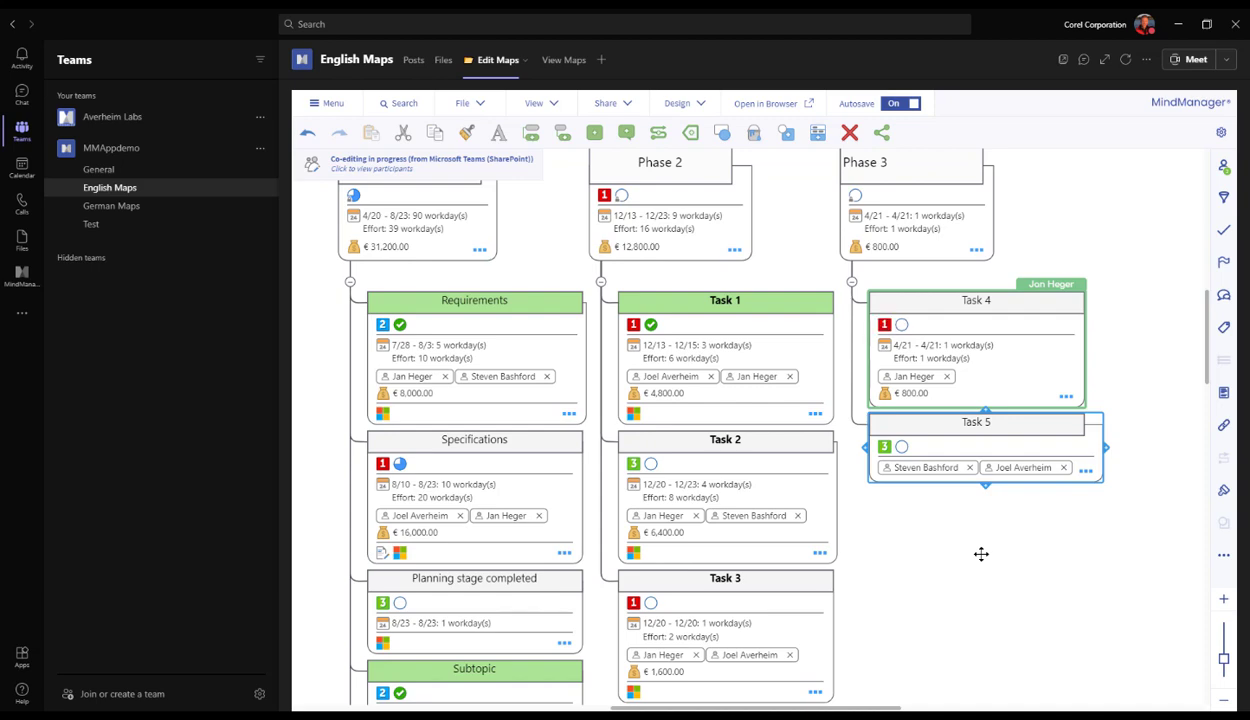
left_click(660, 488)
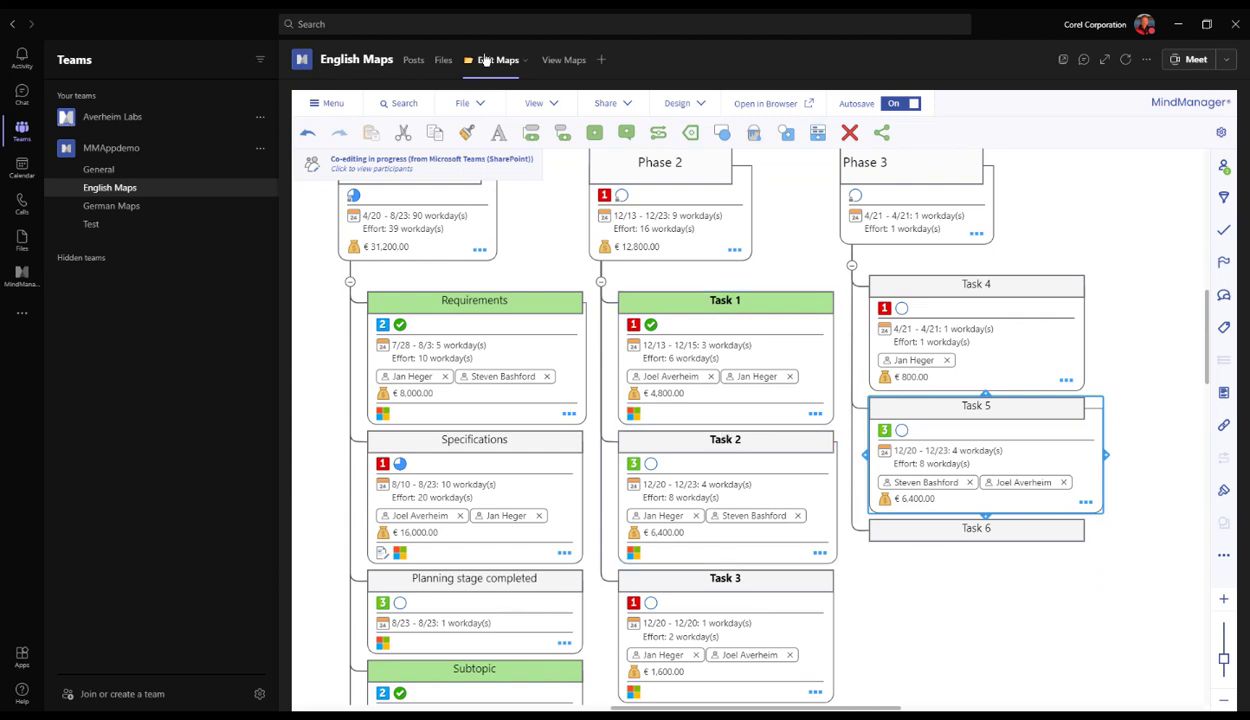
Show the map in the Kanban tag view.
left_click(557, 106)
mouse_move(565, 159)
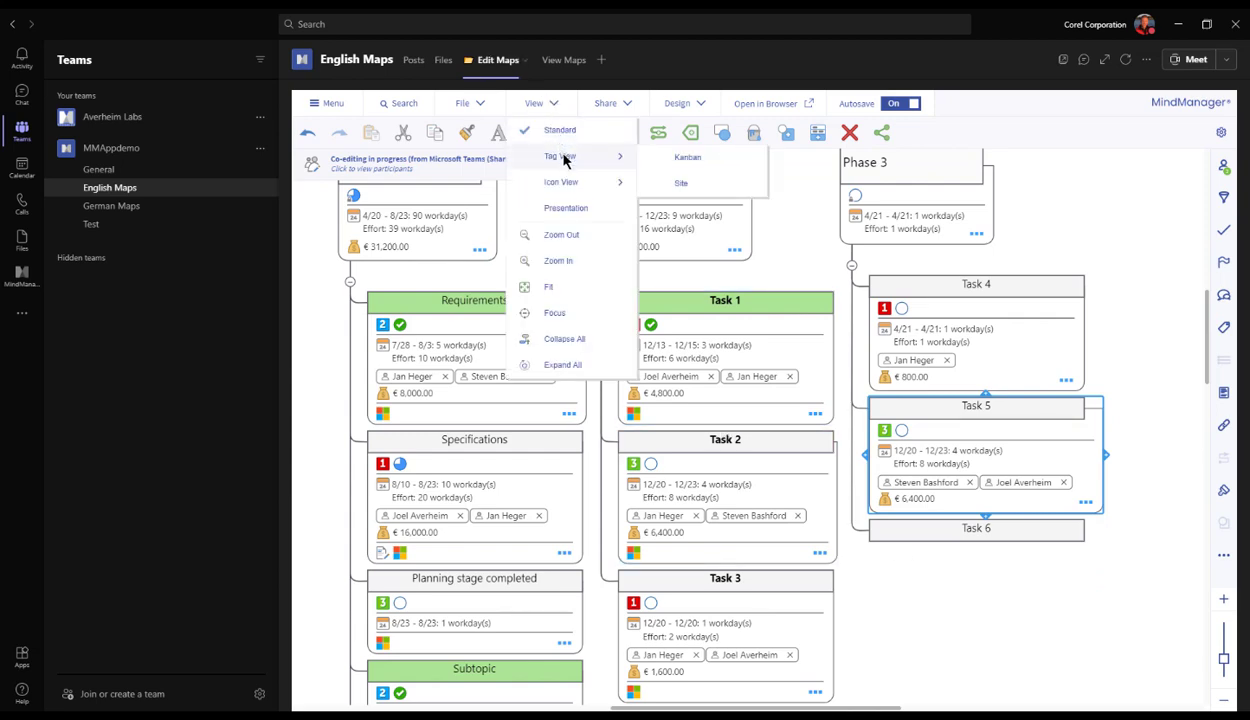
left_click(680, 159)
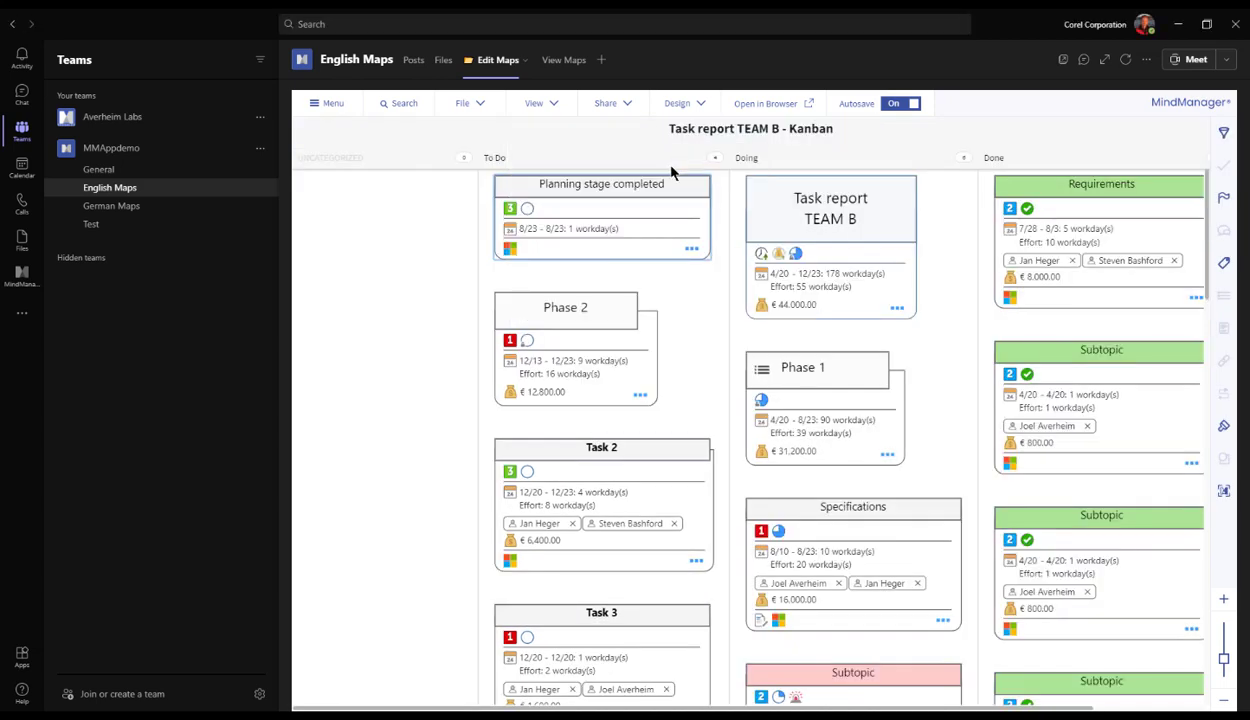
Examine Task 2's task information, icons, comments, tags, properties, notes, attachments and links, and the Snap queue.
left_click(609, 452)
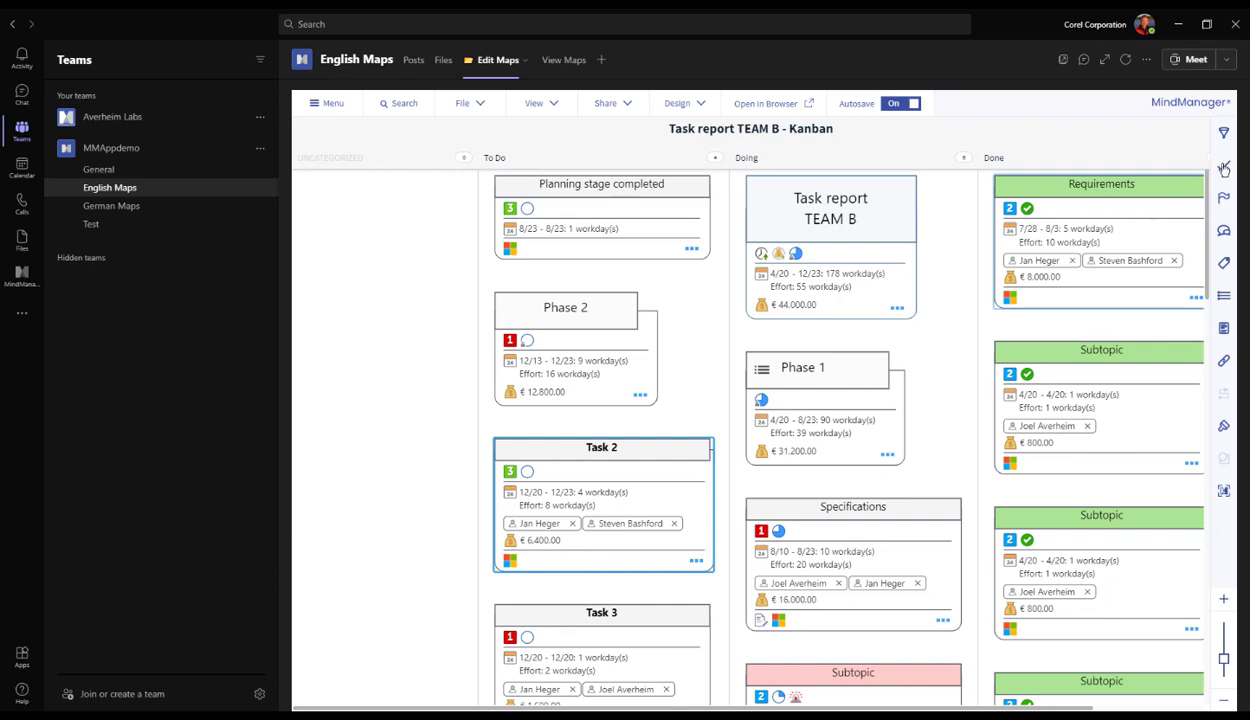
left_click(1224, 169)
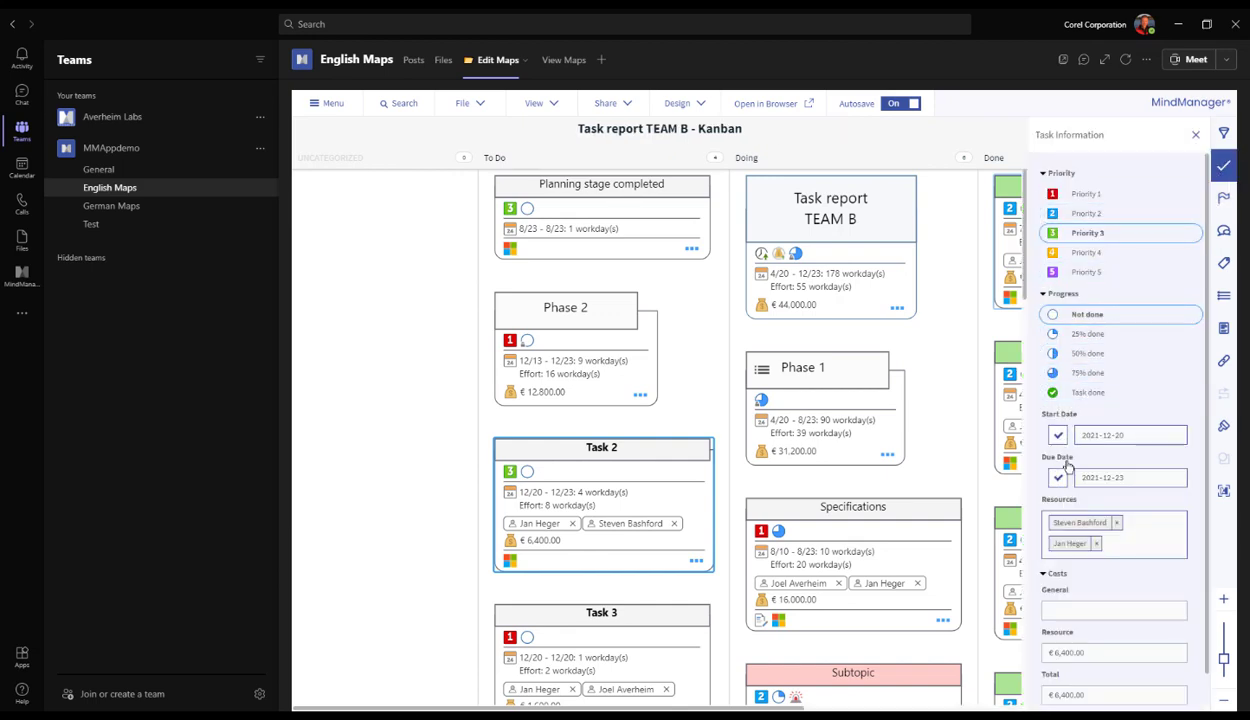
left_click(1226, 198)
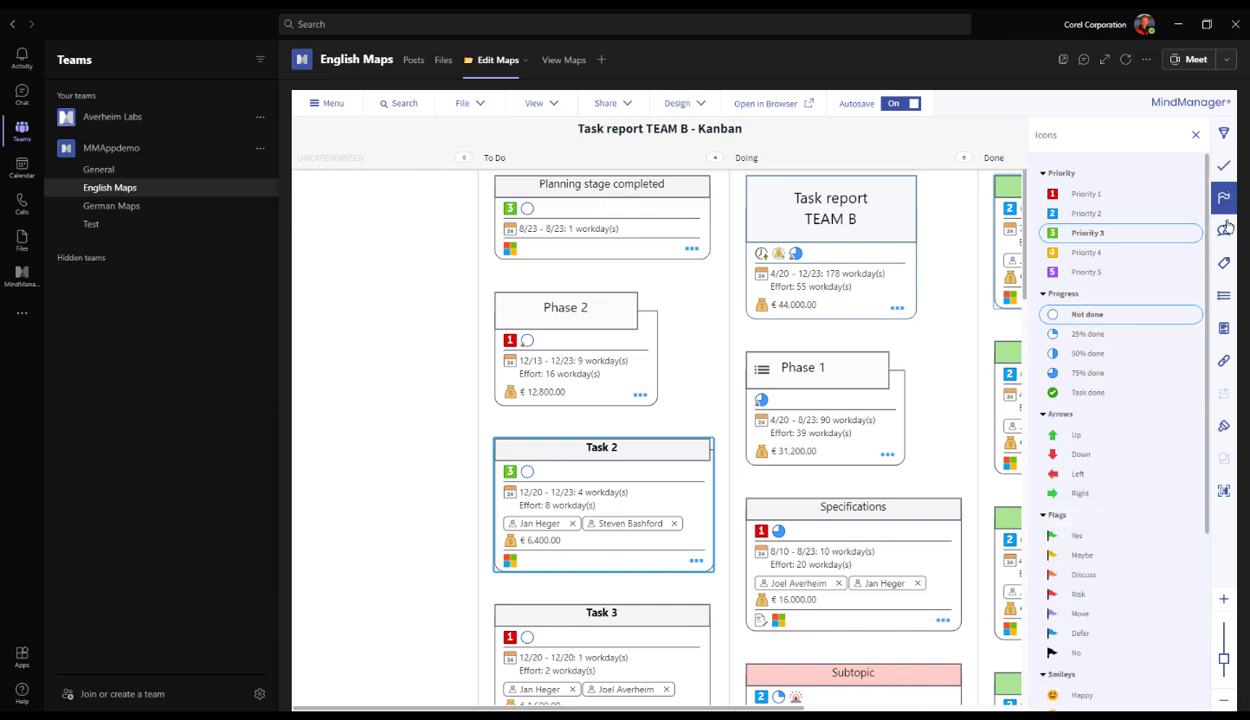
left_click(1226, 232)
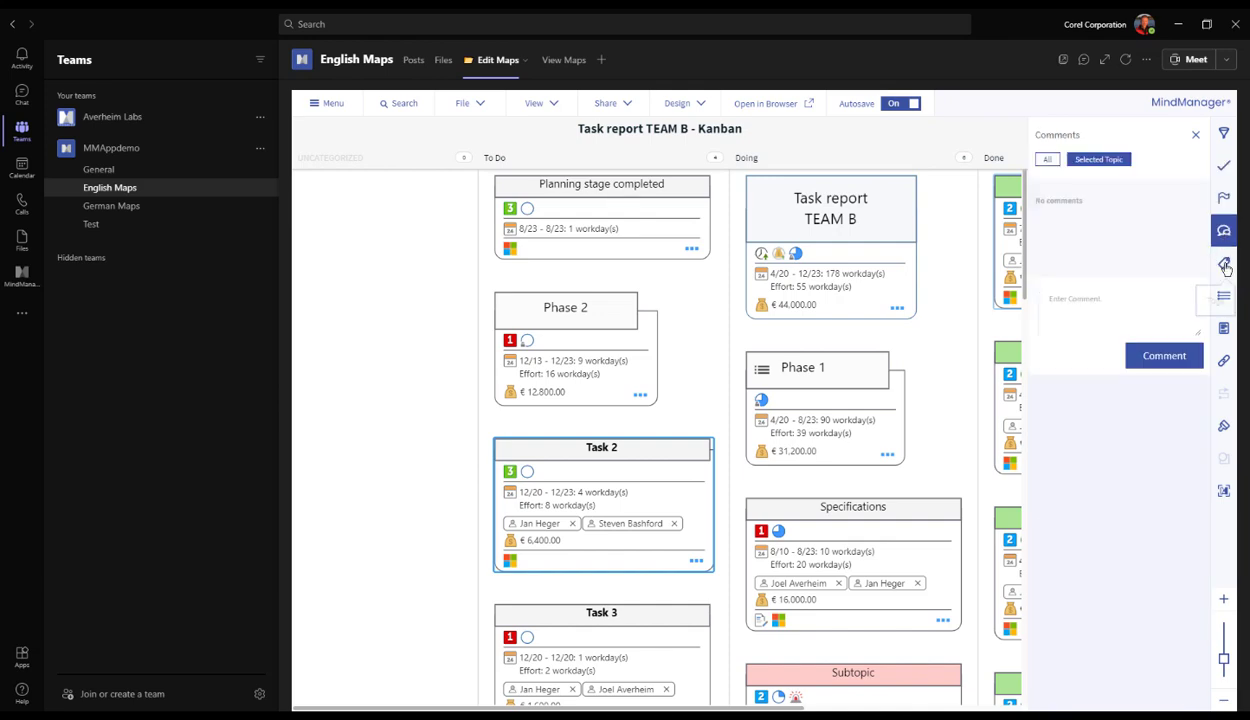
left_click(1225, 264)
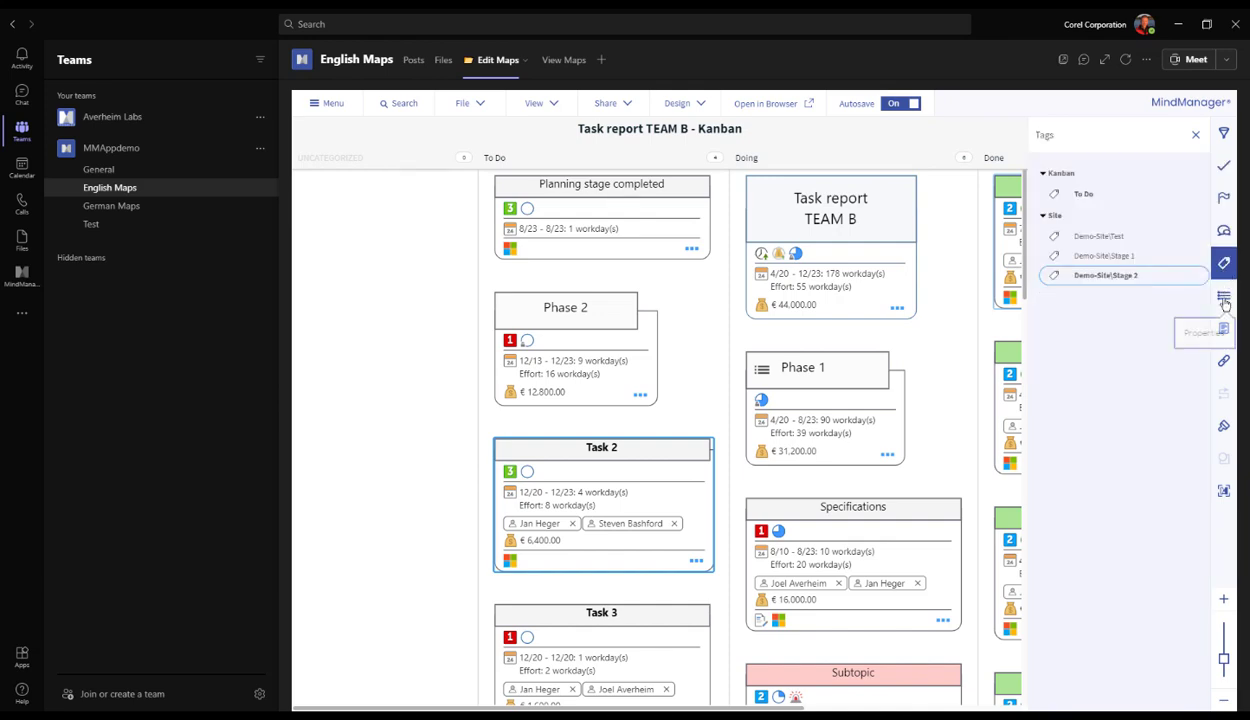
left_click(1225, 298)
left_click(1224, 329)
left_click(1224, 361)
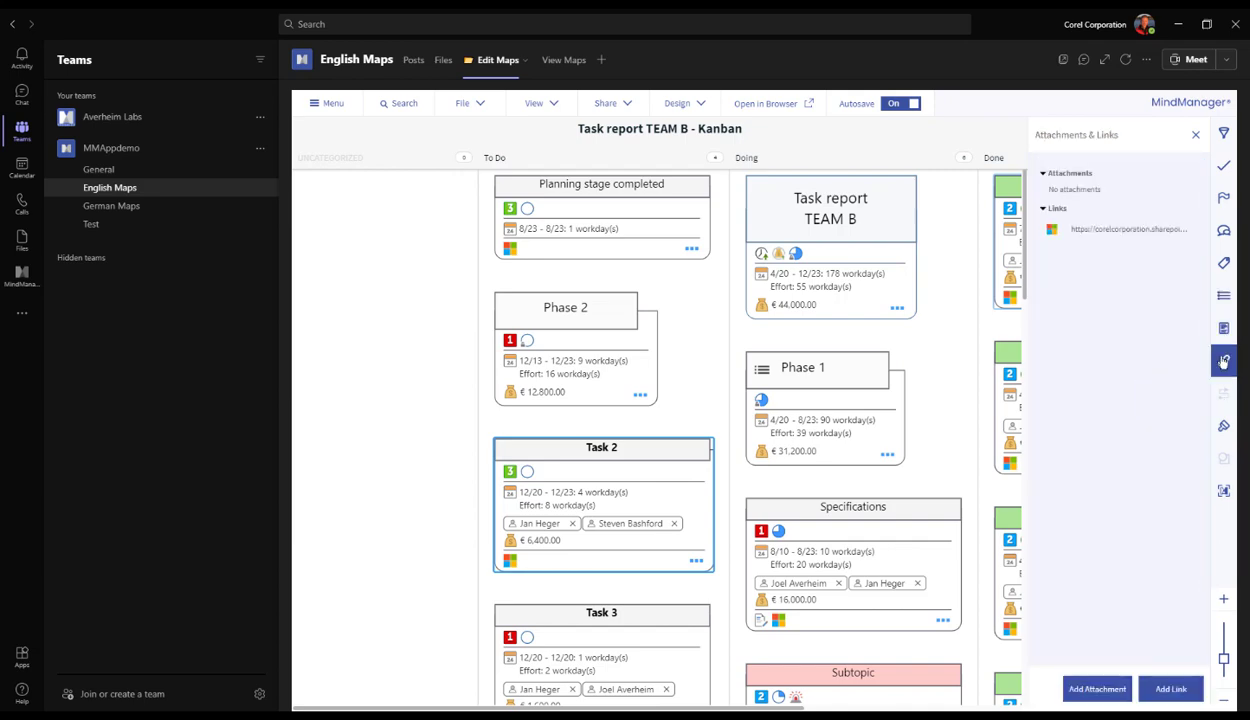
left_click(1224, 491)
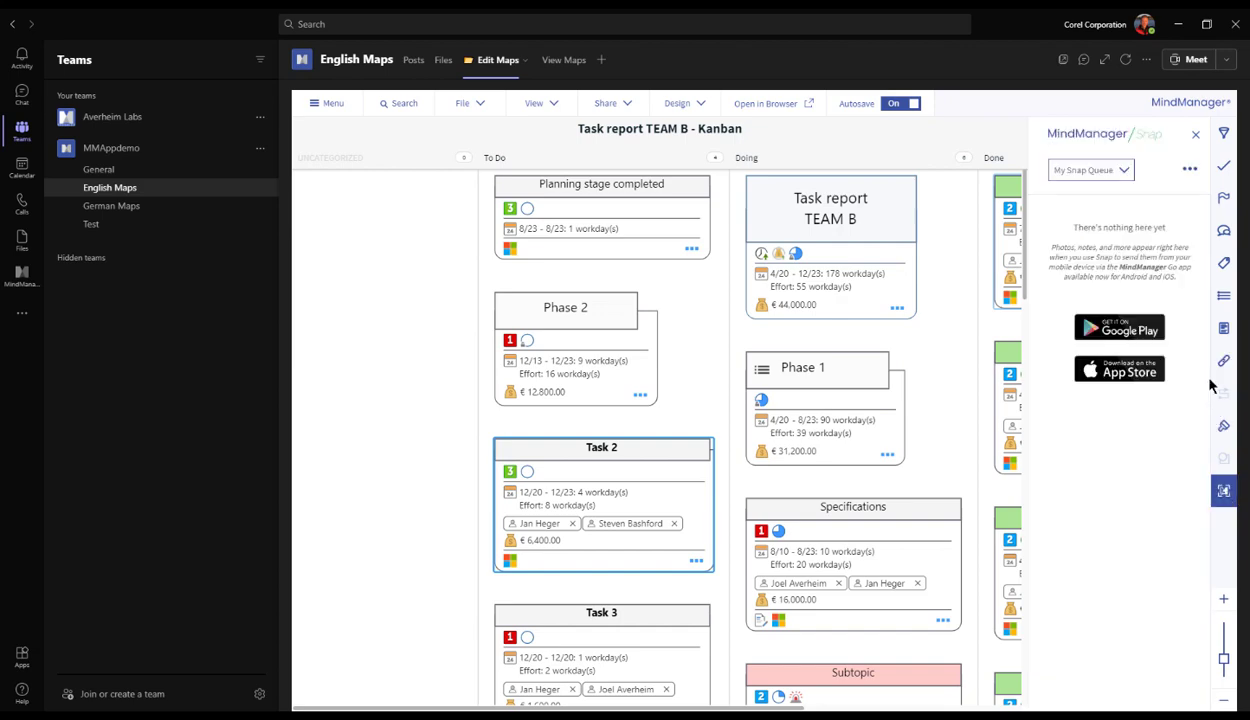
left_click(1198, 134)
Show the map in the icon view by Progress, and switch the grouping to Priority to review its columns.
left_click(555, 104)
left_click(689, 183)
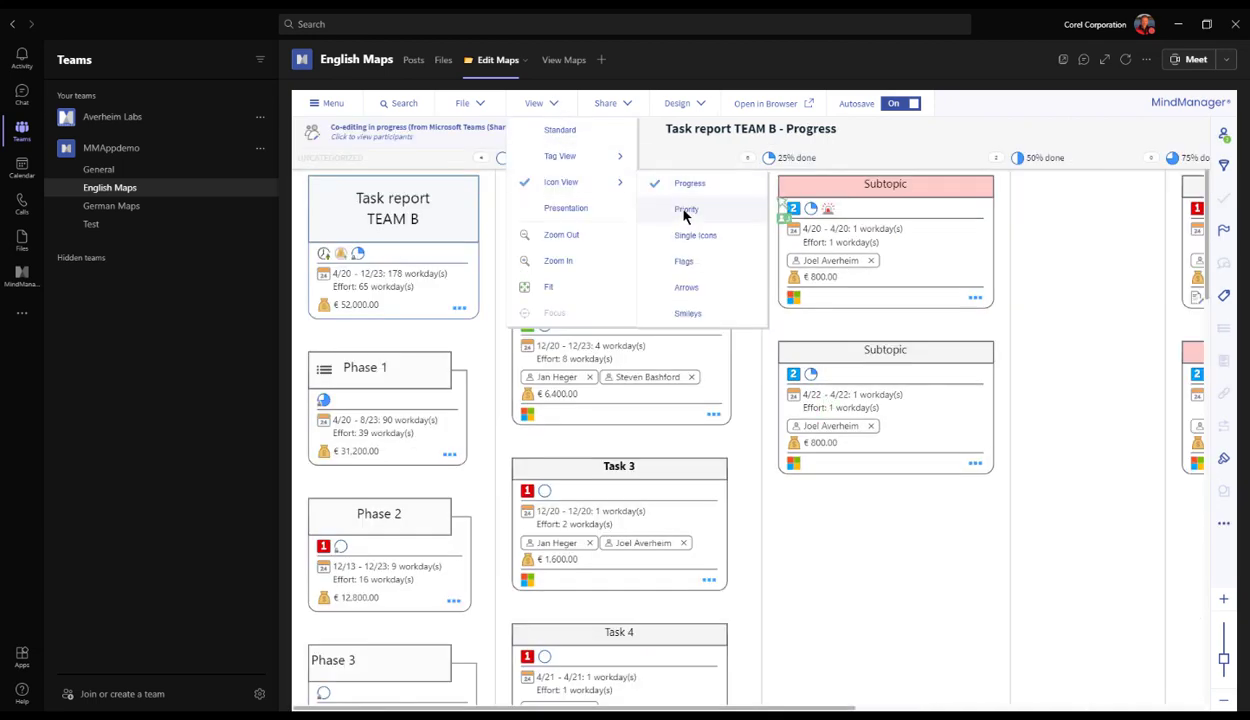
left_click(678, 211)
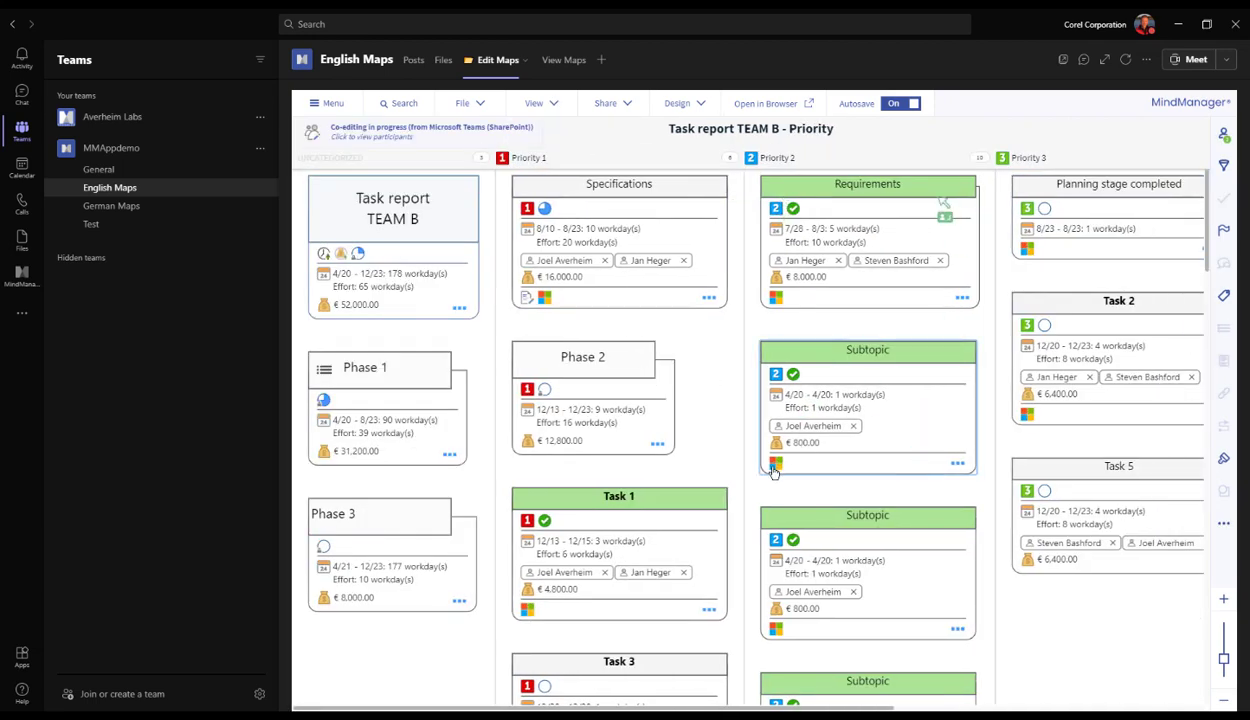
scroll(778, 471, "down", 5)
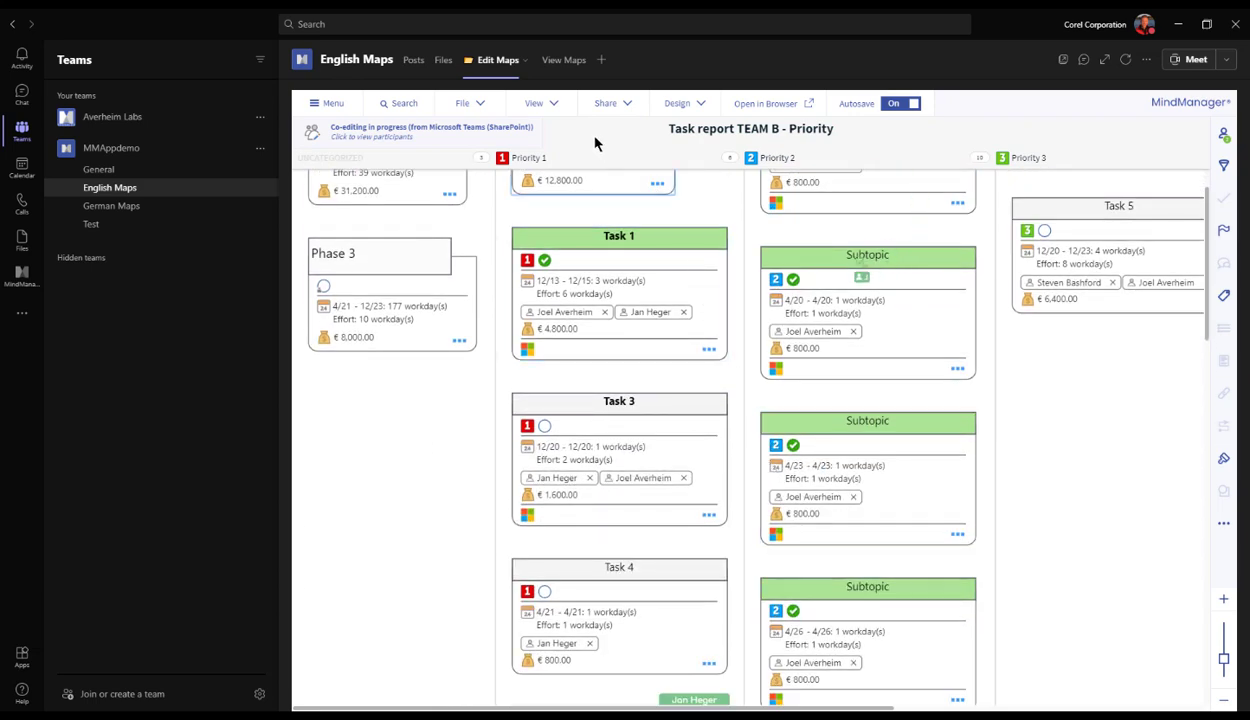
Return the map to the Standard view and look through its branches.
left_click(557, 106)
left_click(545, 129)
scroll(914, 437, "down", 3)
scroll(914, 440, "down", 3)
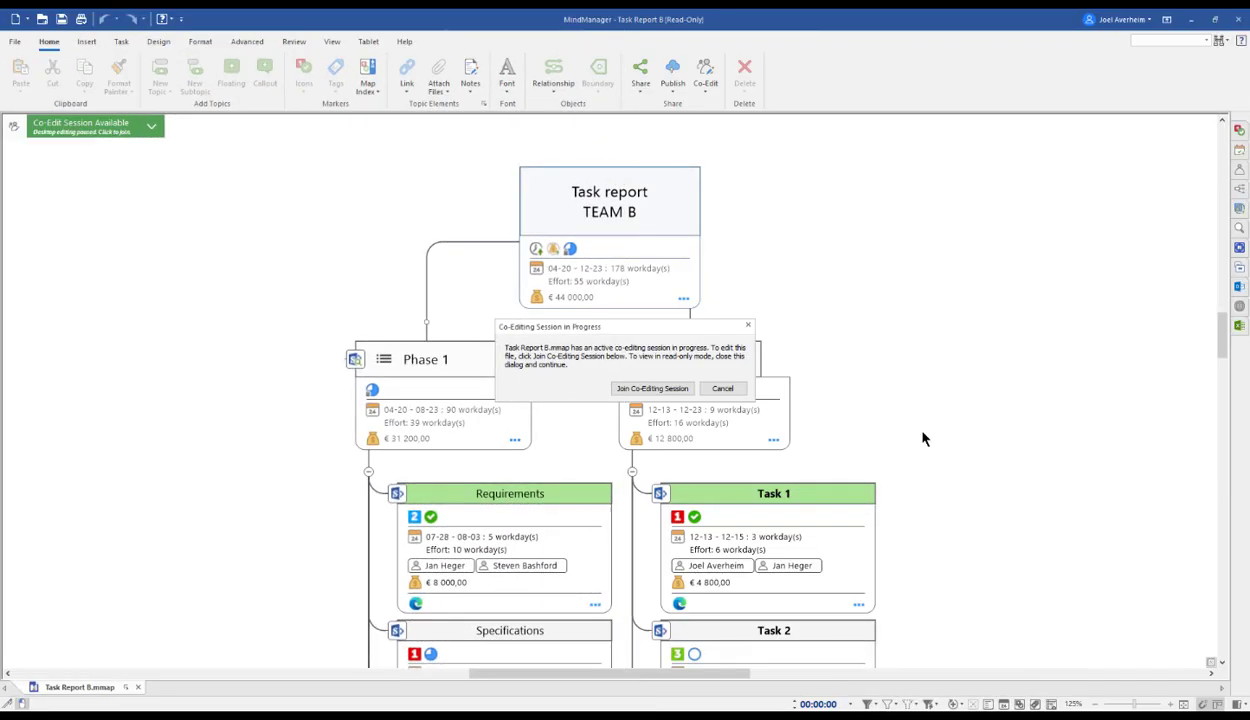
In desktop MindManager, join the co-editing session for Task Report B.mmap, signing in with the existing Microsoft account.
left_click(651, 389)
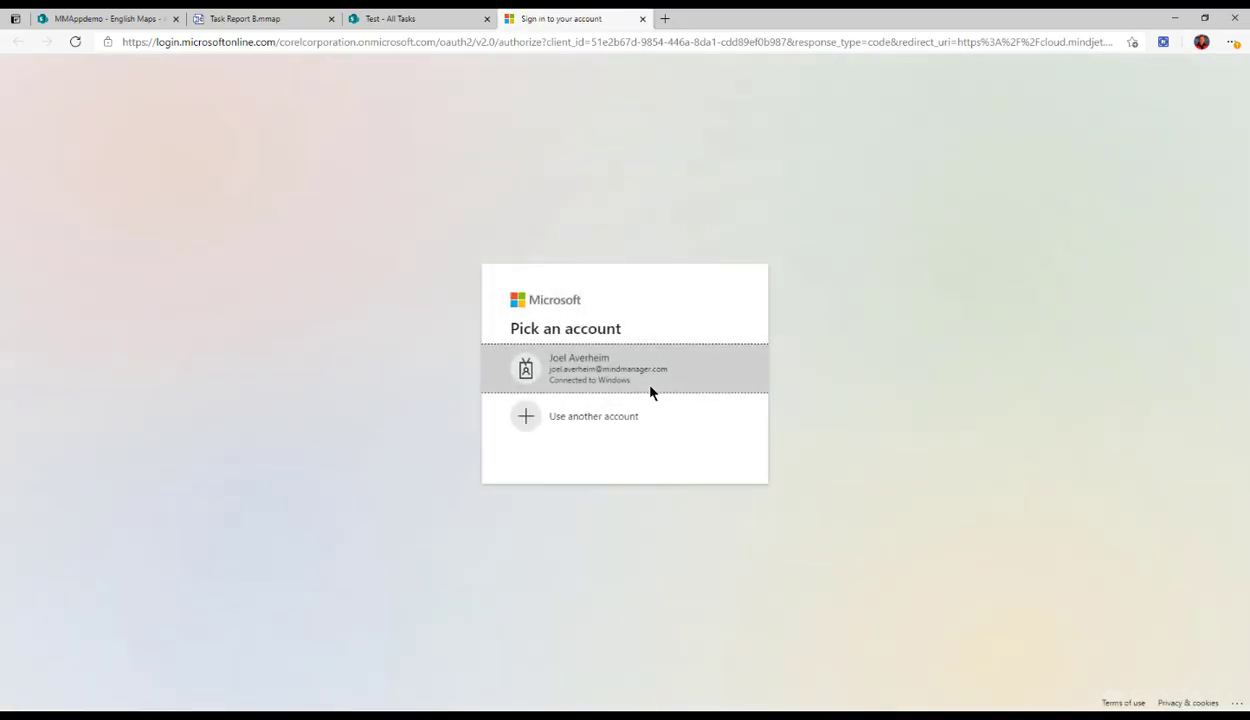
left_click(651, 391)
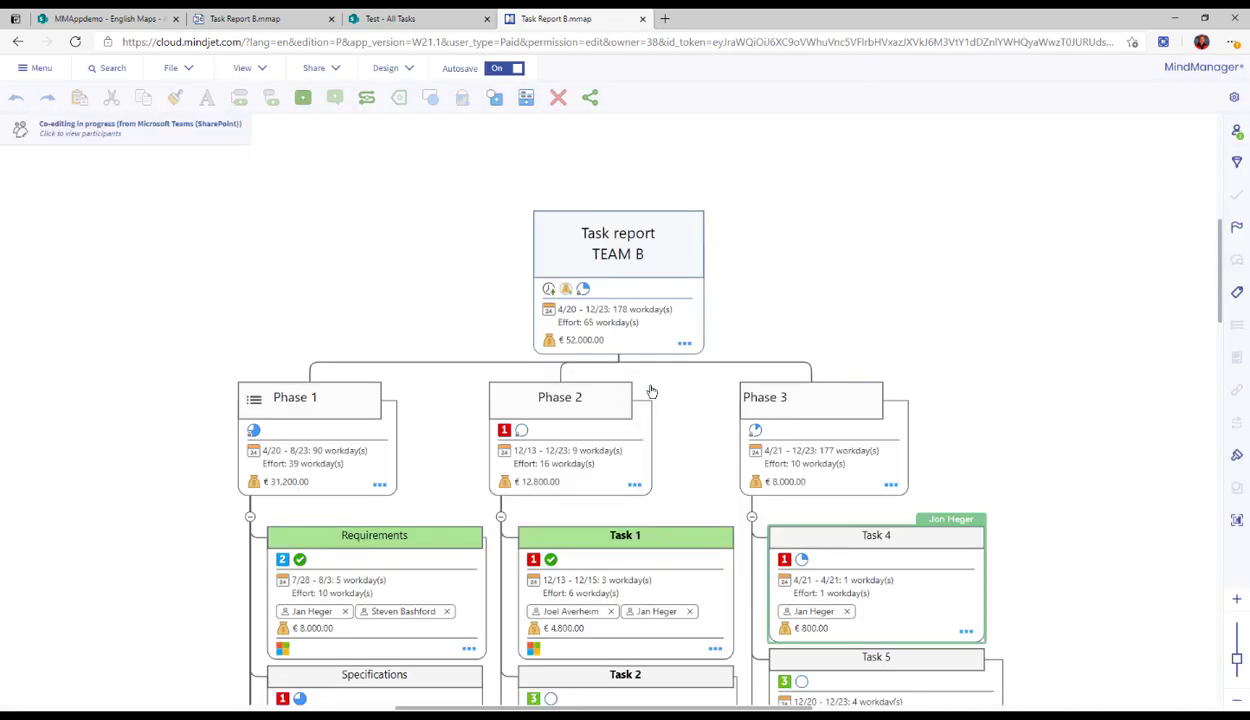
Set Task 1 to Priority 2 in the co-editing session, and reload the updated file in desktop MindManager.
left_click(685, 547)
left_click(533, 559)
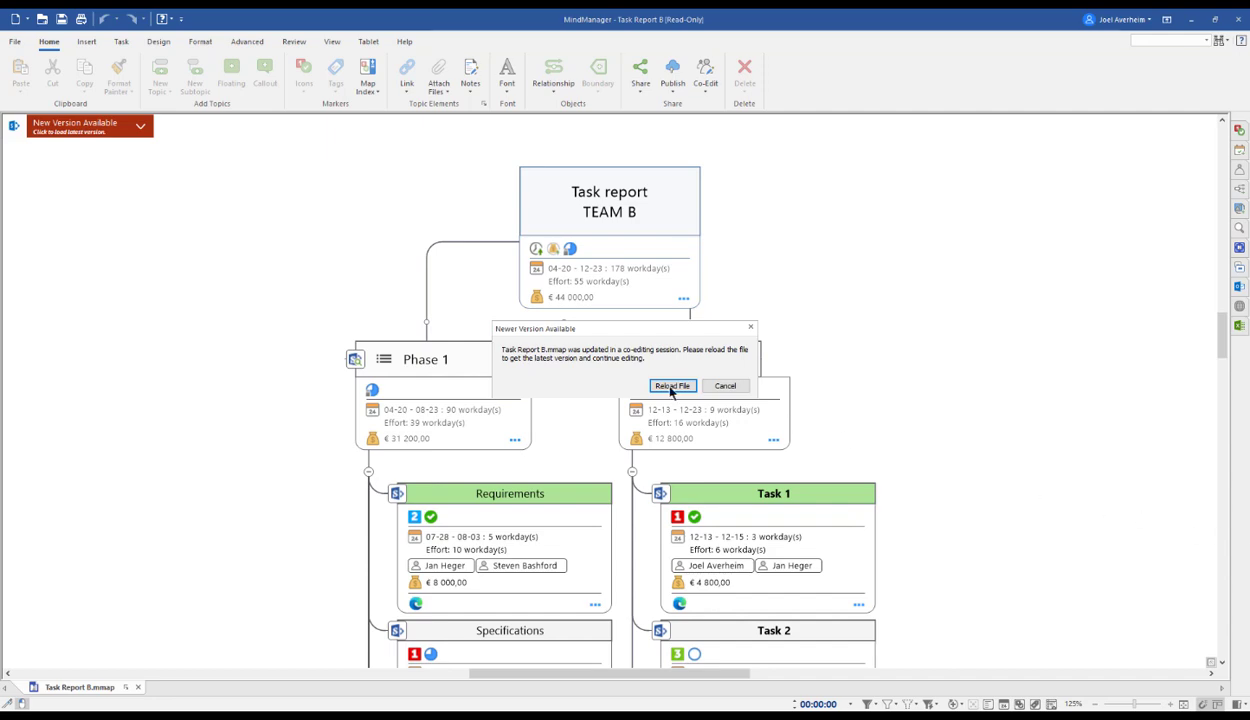
left_click(671, 386)
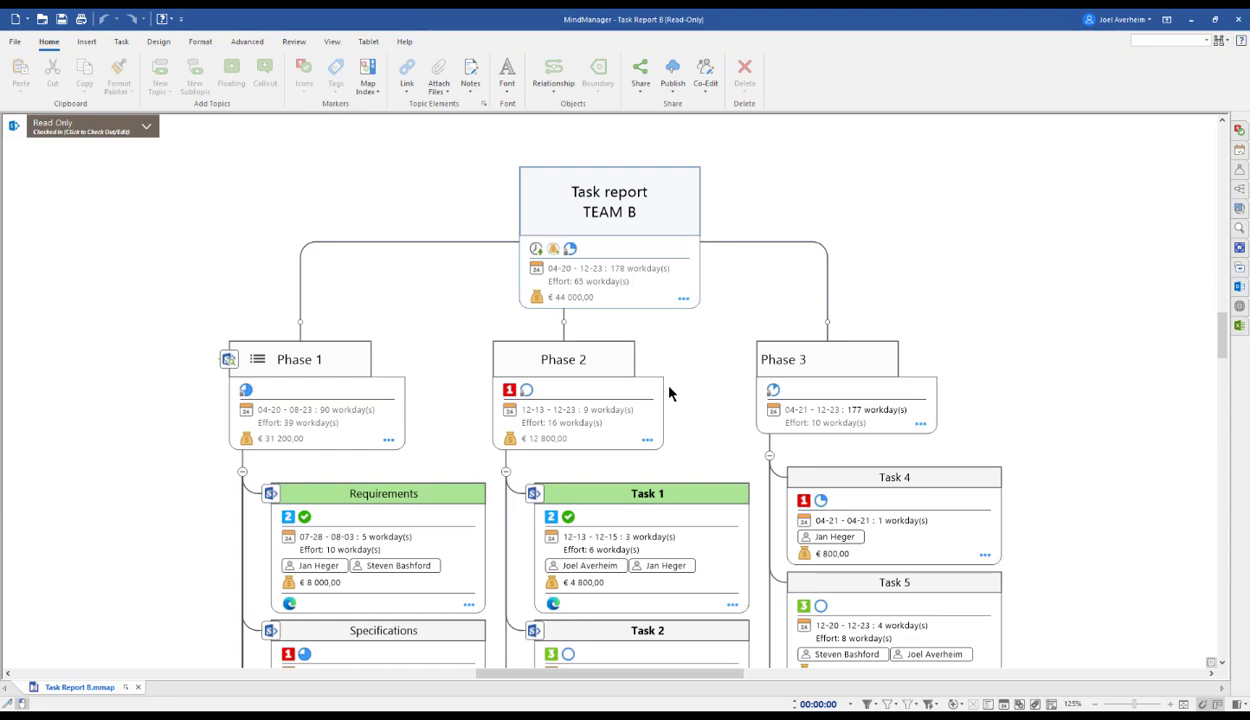
Insert a new map roll-up into the dashboard from SharePoint's Task Report B.mmap, showing the Task report TEAM B topic and its branch.
key("alt+a")
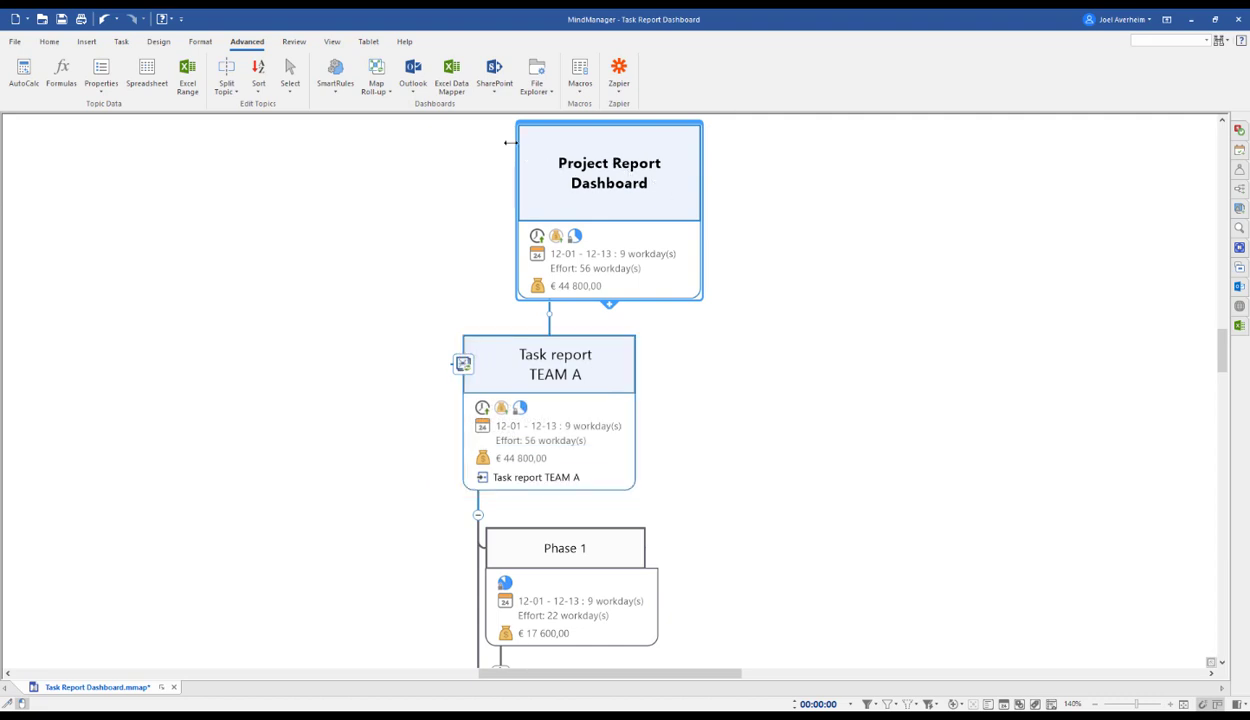
left_click(375, 84)
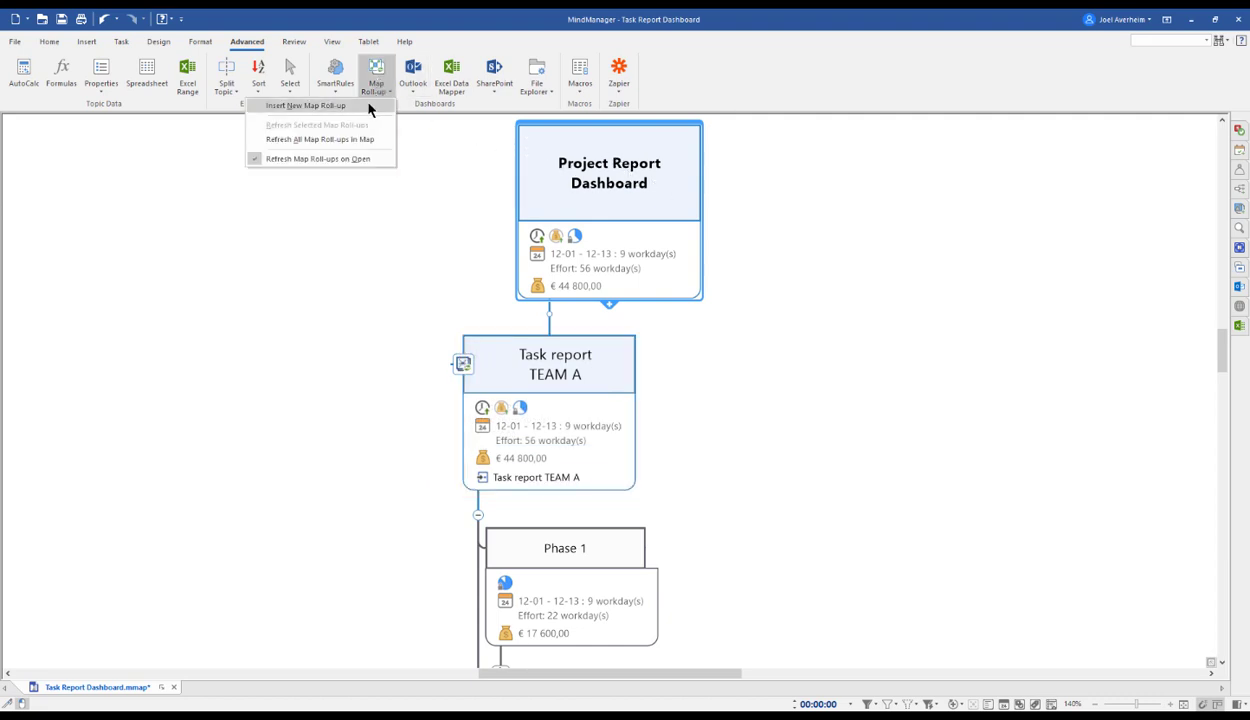
left_click(368, 107)
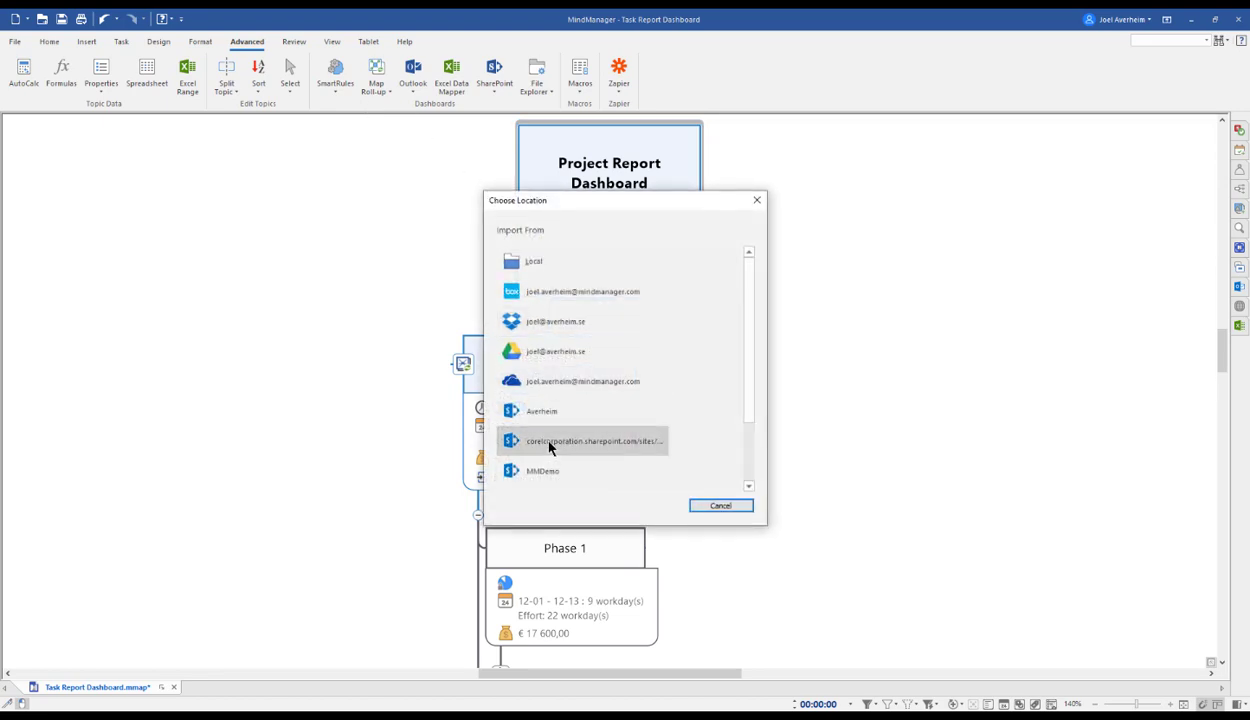
left_click(549, 447)
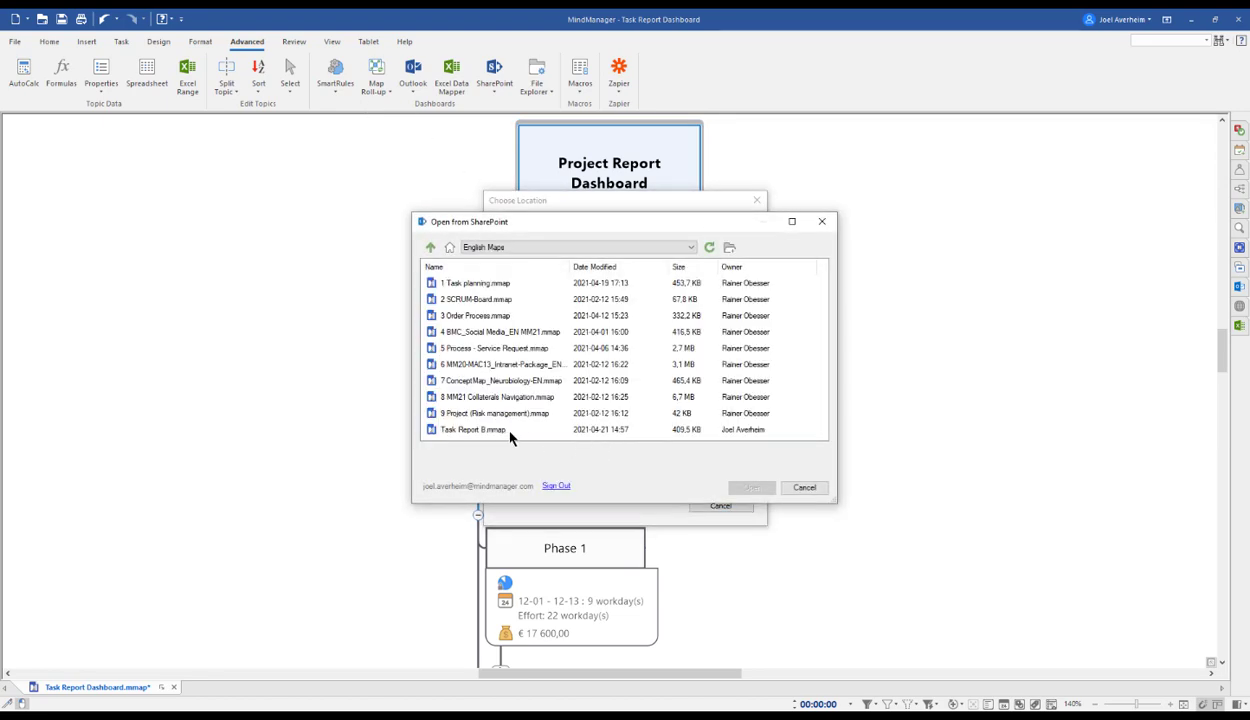
left_click(480, 431)
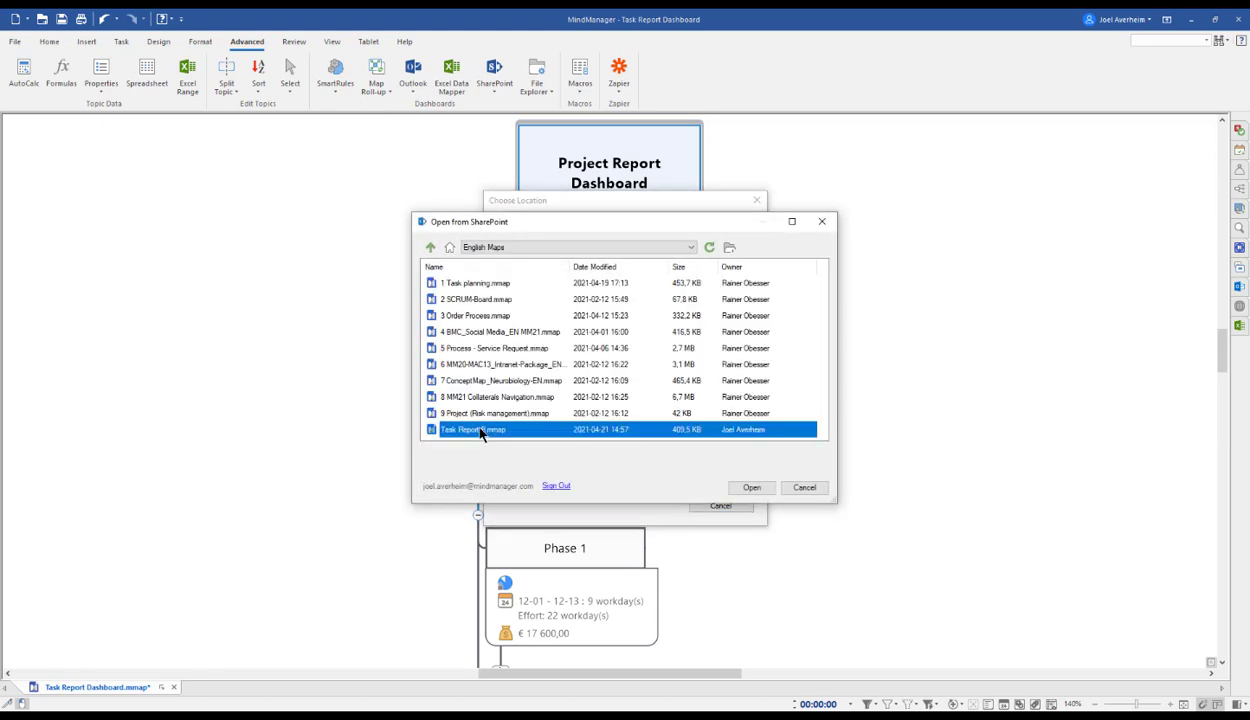
left_click(750, 488)
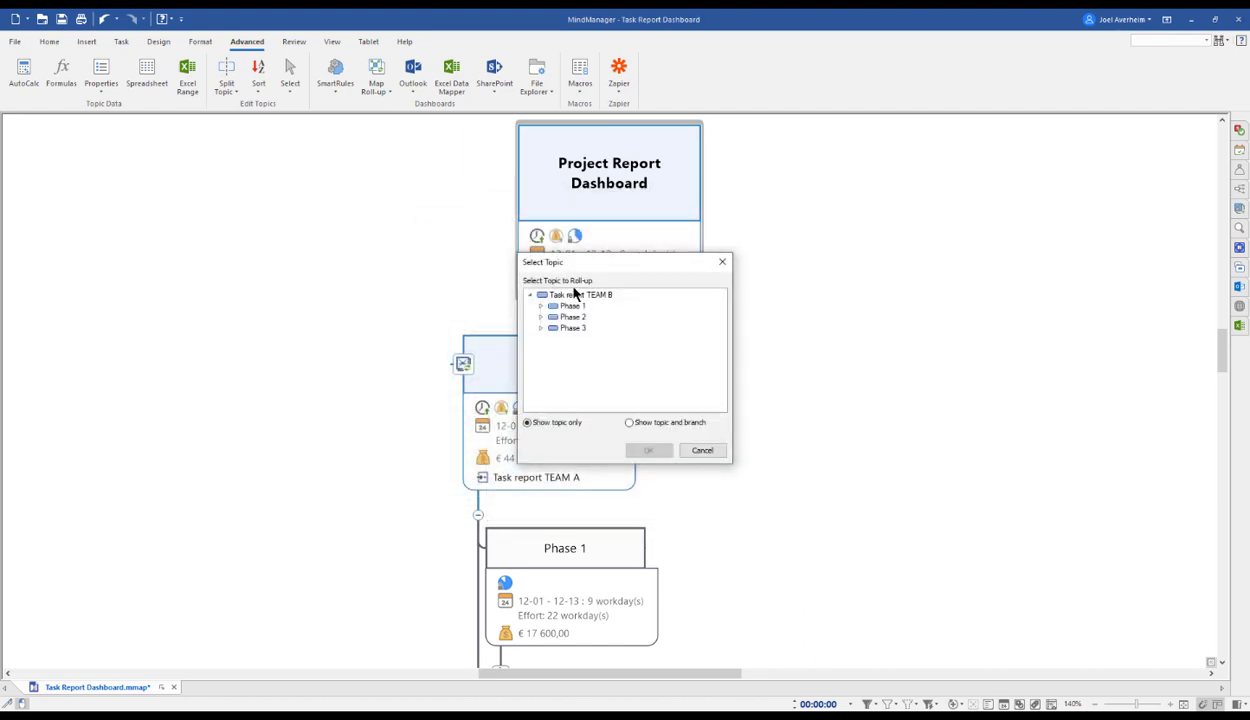
left_click(575, 294)
left_click(644, 424)
left_click(648, 451)
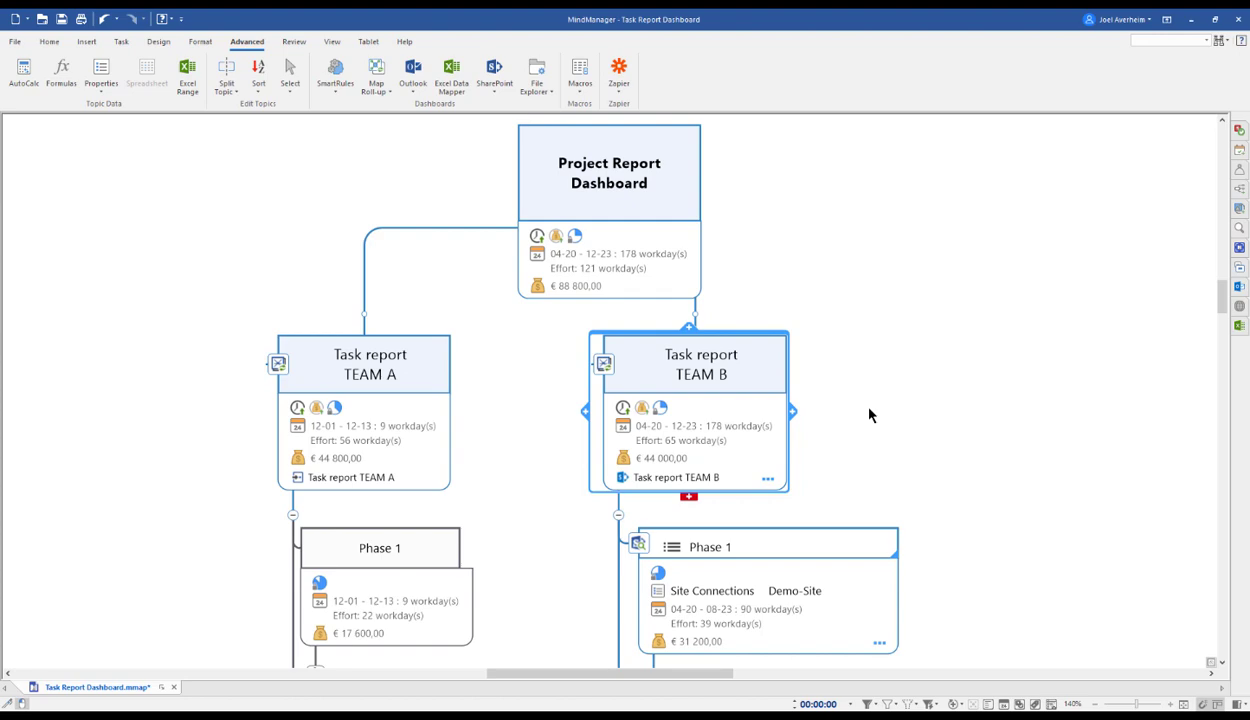
Open the linked Task report TEAM A map, mark the third task under Phase 1 complete, and advance the progress of Phase 2's first task.
scroll(869, 415, "down", 3)
scroll(869, 415, "down", 4)
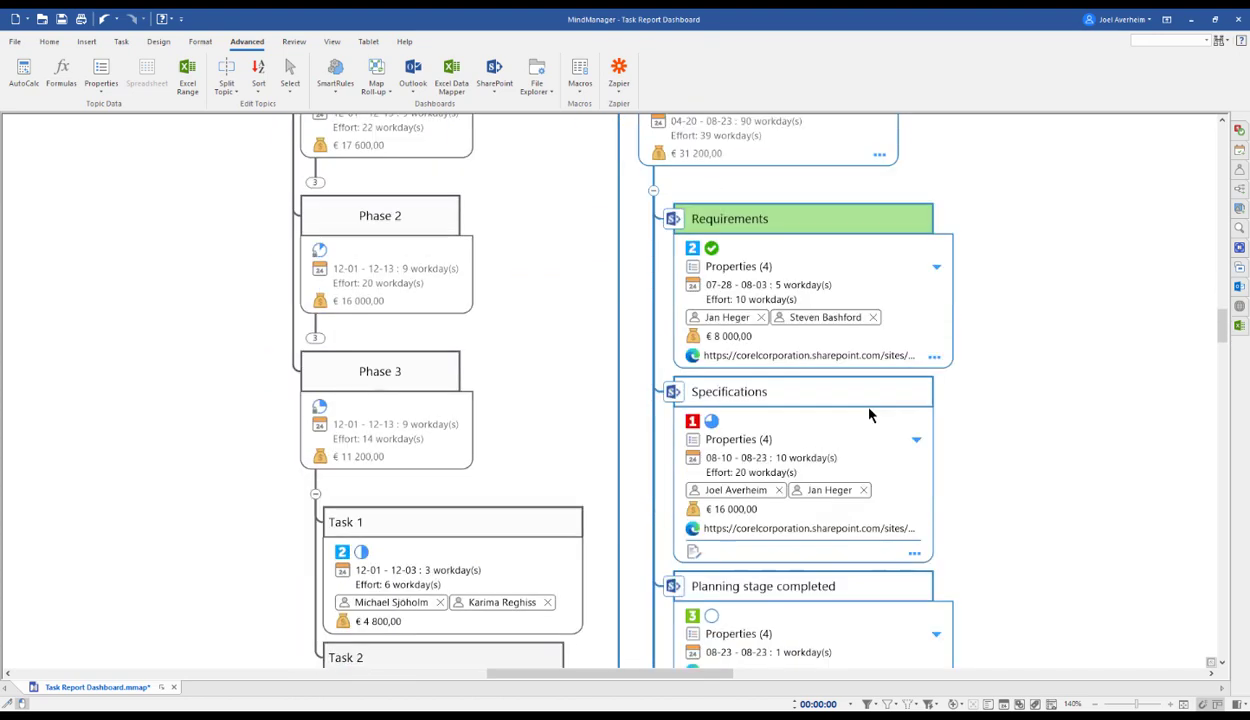
scroll(869, 415, "up", 10)
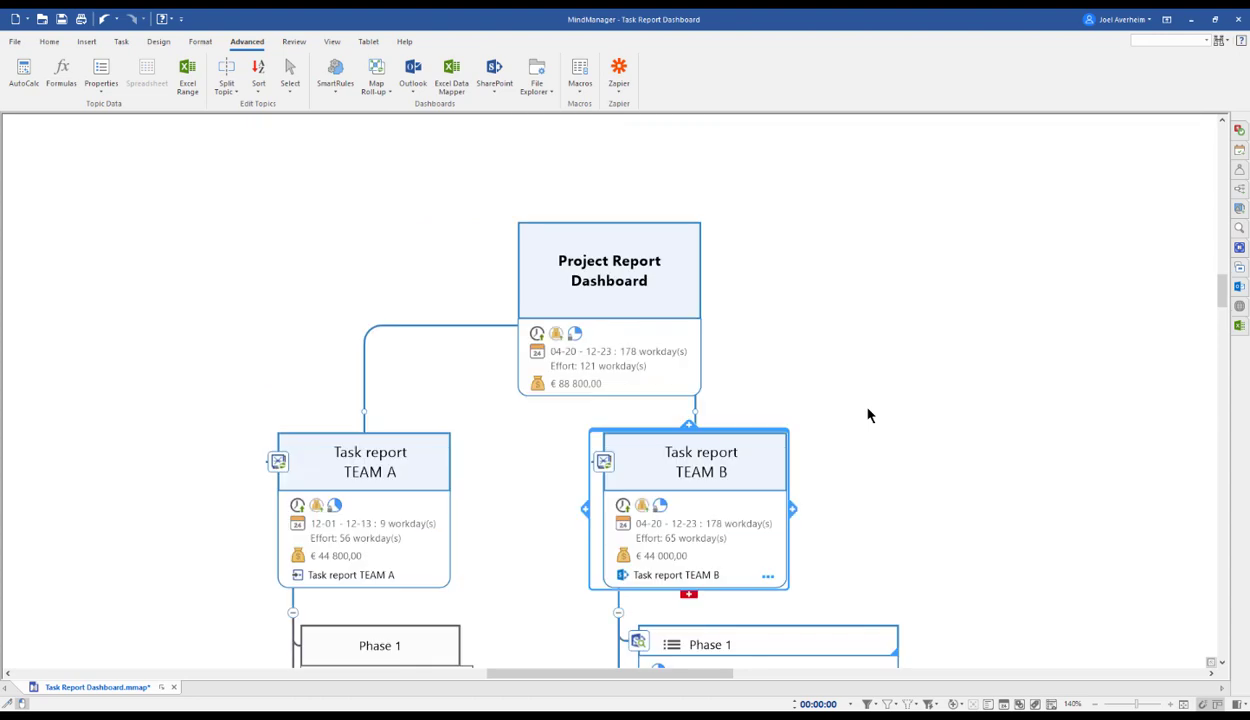
left_click(340, 575)
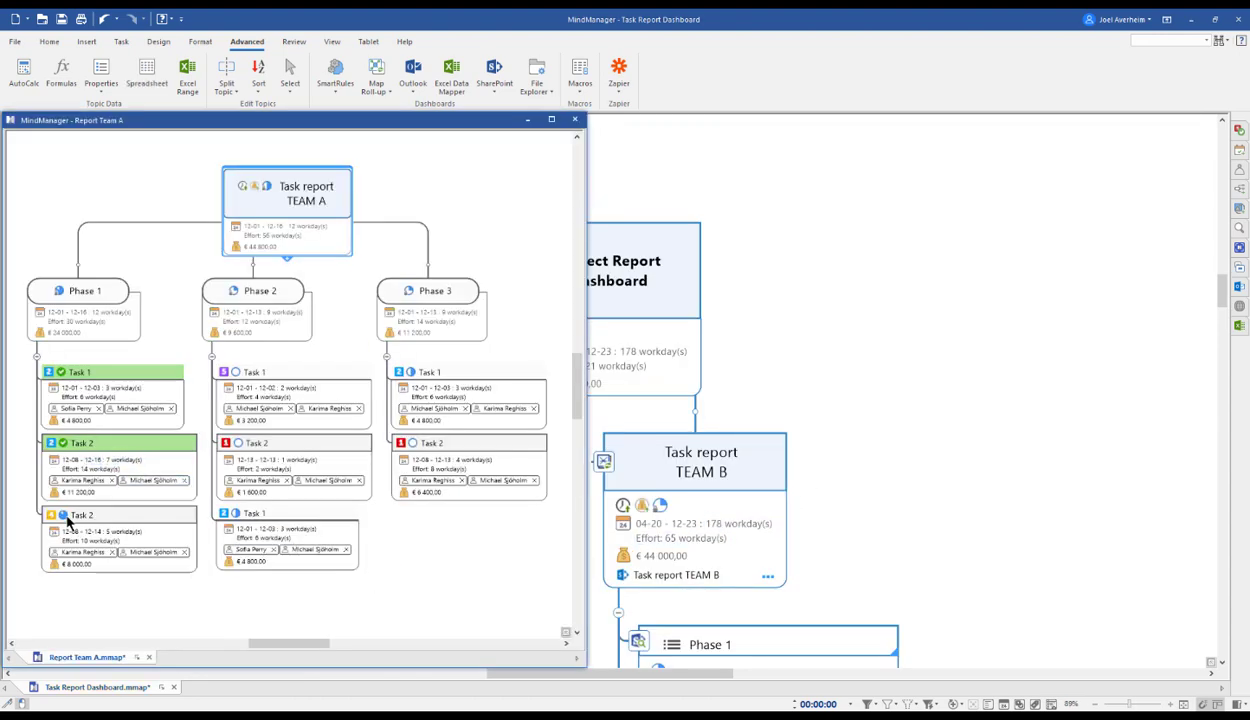
left_click(63, 514)
left_click(234, 374)
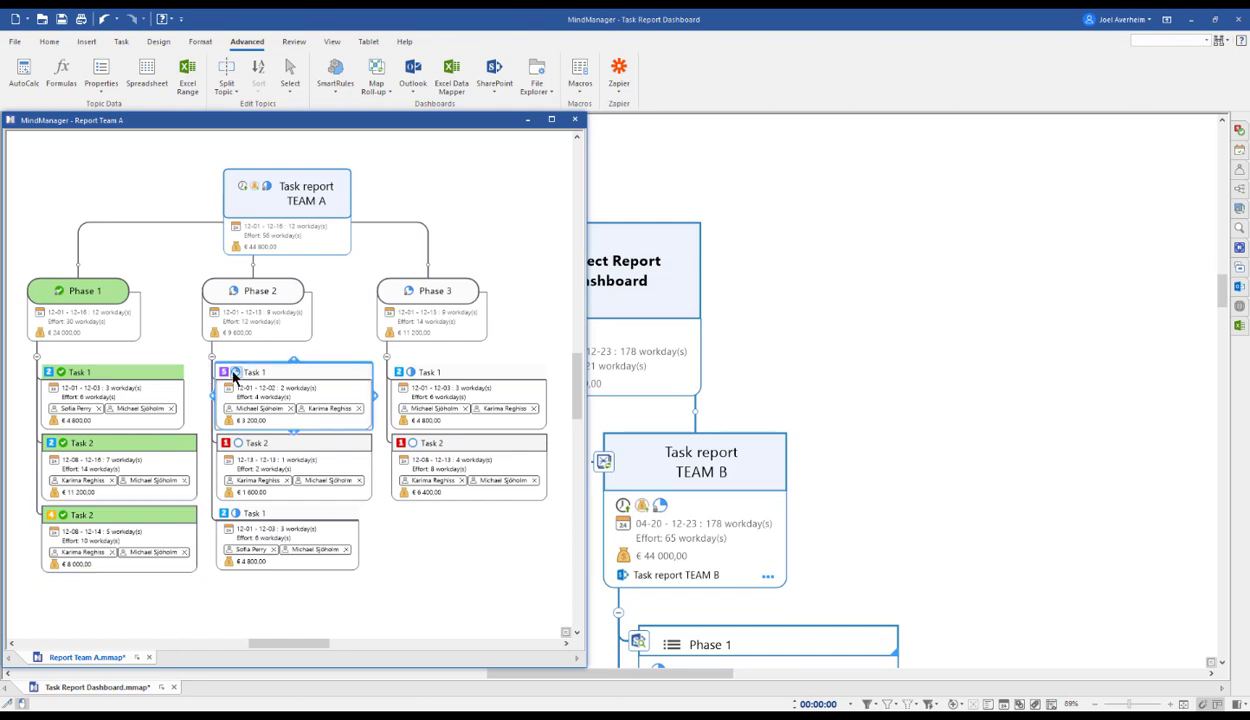
Close the Team A report and refresh its roll-up in the dashboard.
left_click(574, 120)
left_click(280, 463)
left_click(254, 508)
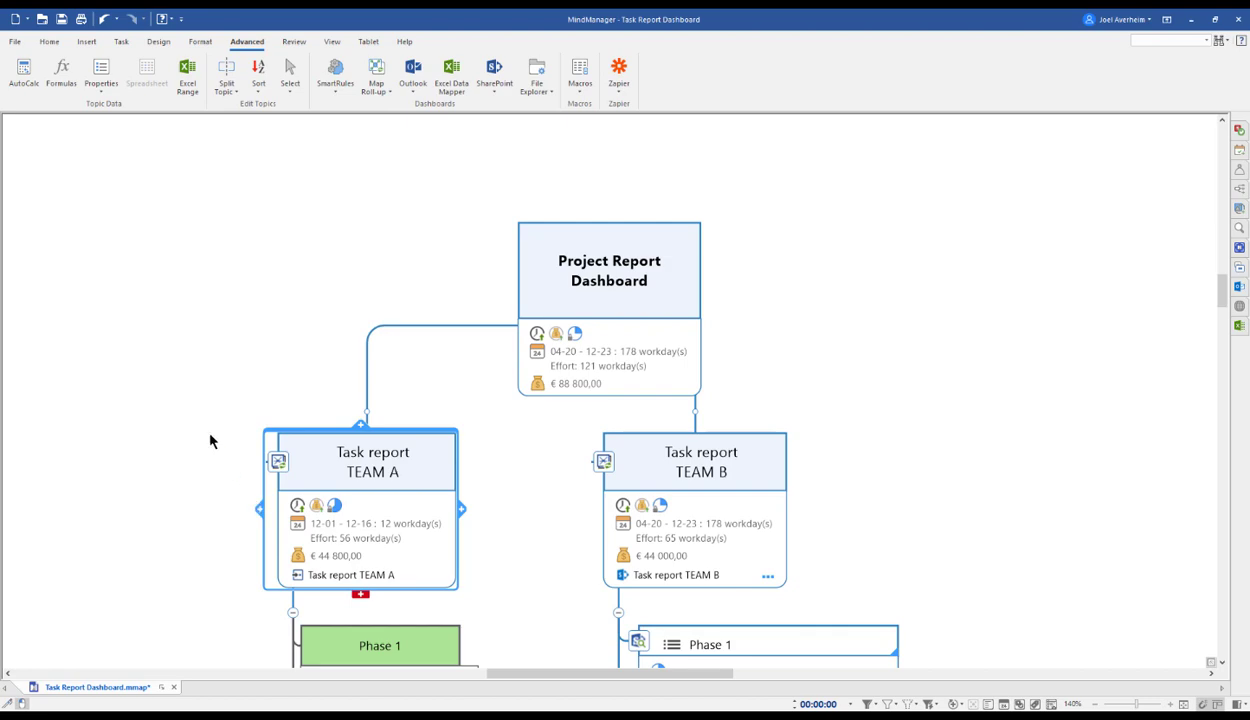
Publish Task Report Dashboard.mmap with the Publish Privately option and copy its share link.
left_click(49, 42)
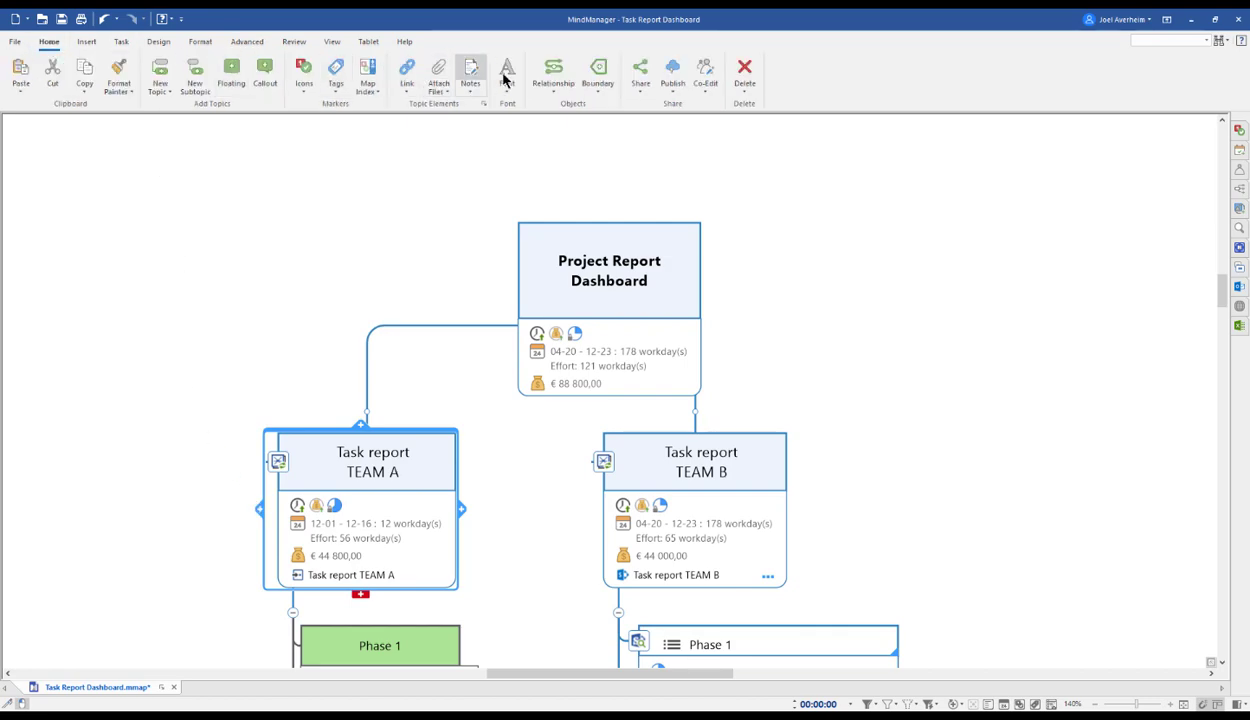
left_click(674, 80)
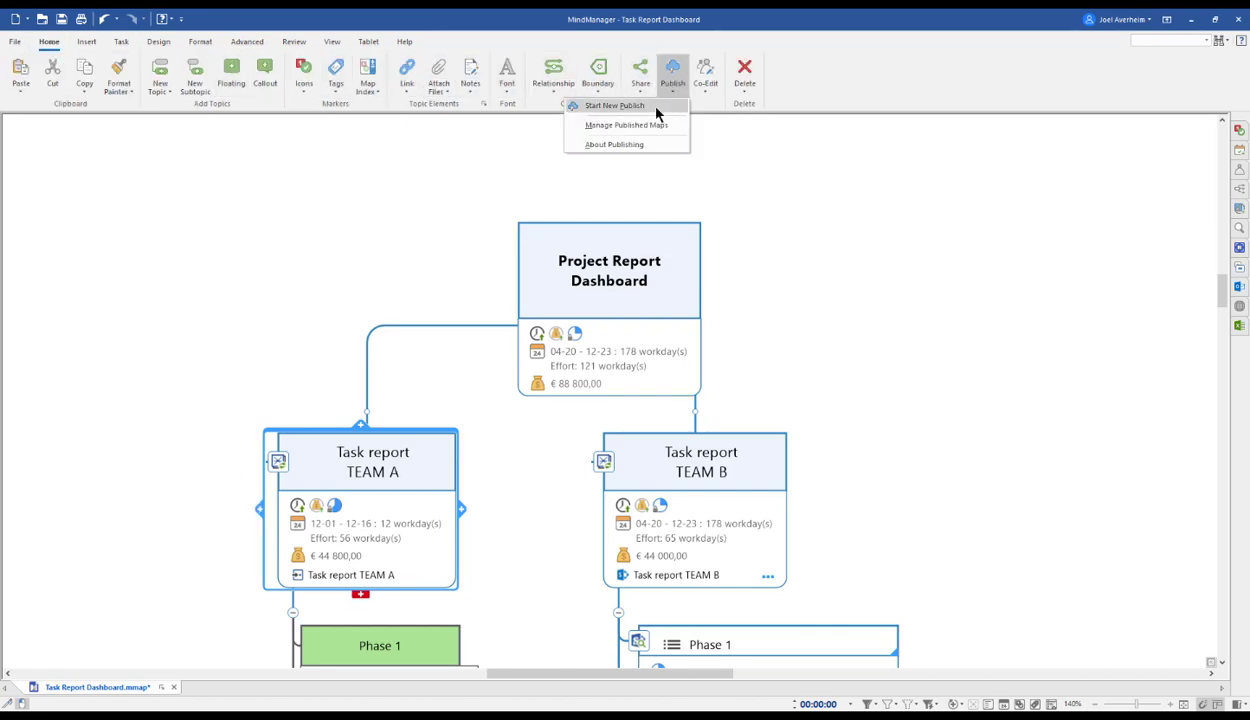
left_click(660, 101)
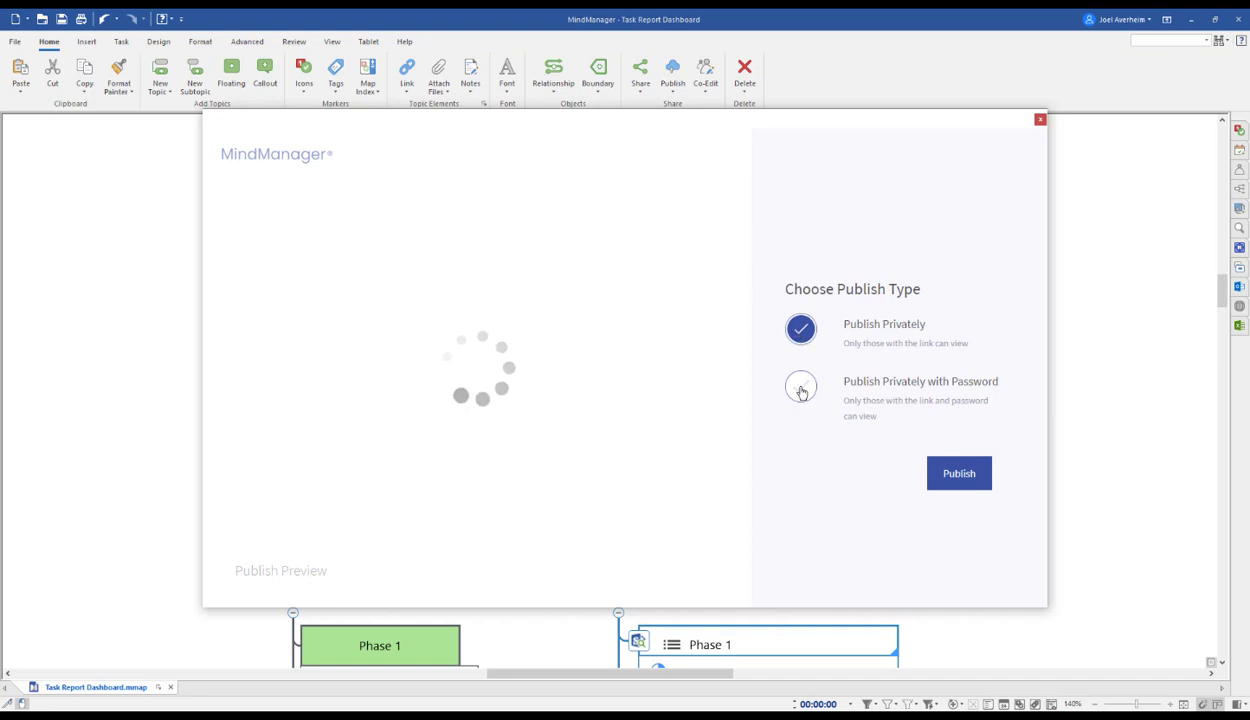
left_click(955, 477)
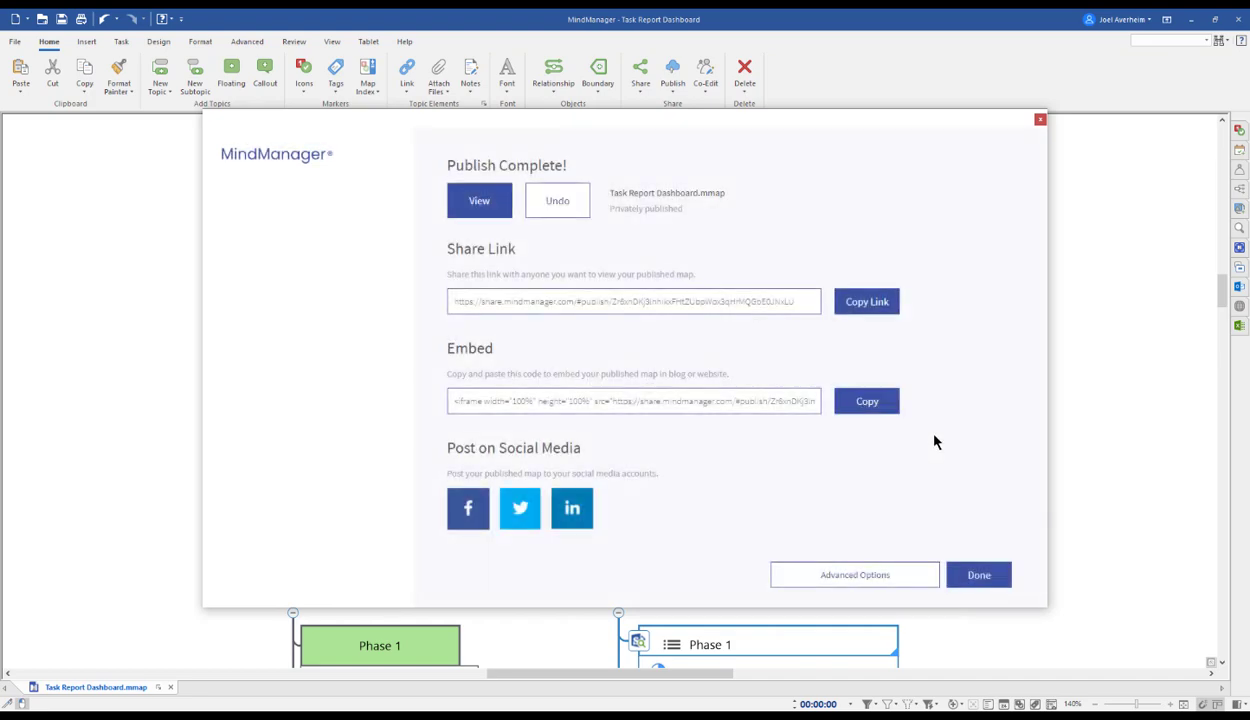
left_click(863, 312)
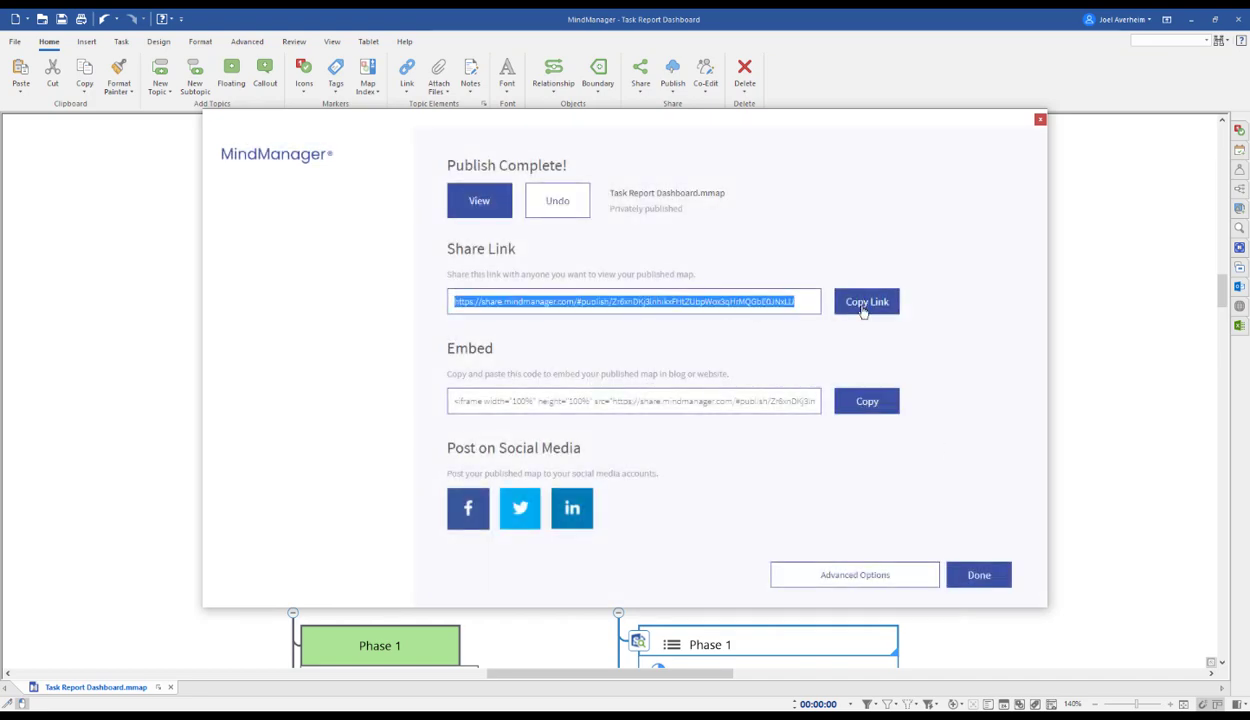
left_click(967, 575)
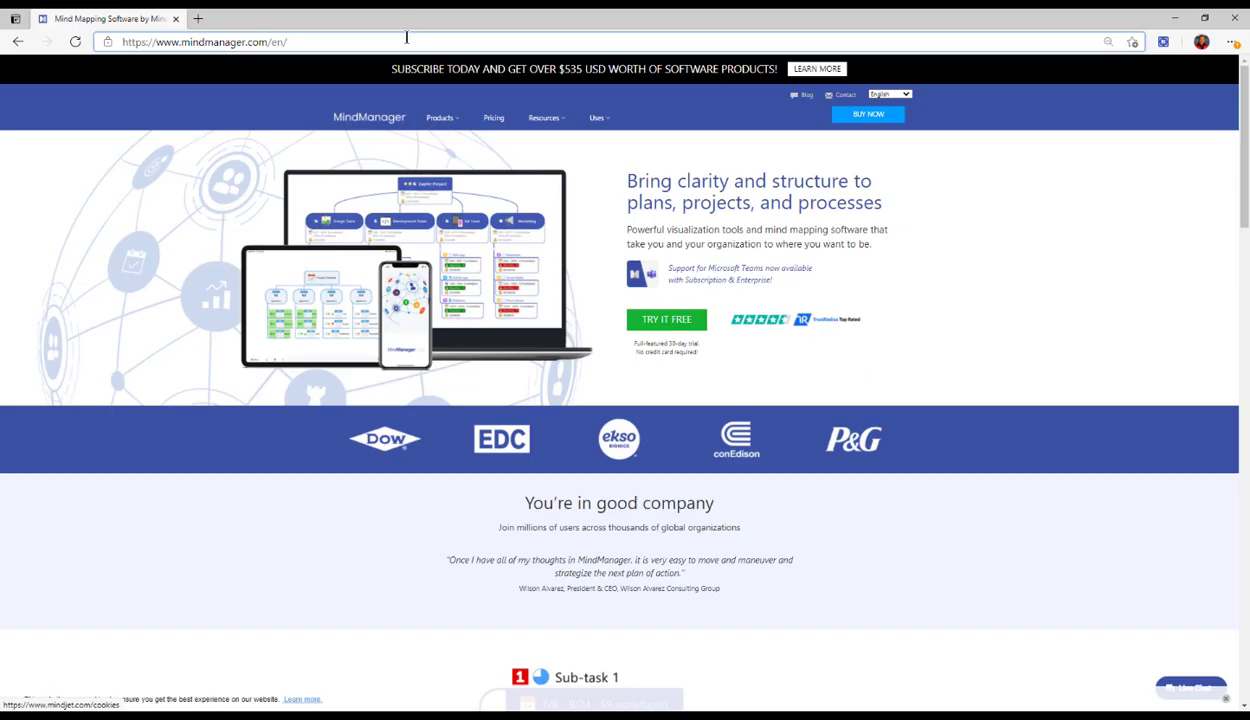
Open the copied share link in the web browser and look through the published dashboard's task branches.
left_click(406, 41)
key("ctrl+v")
key("Return")
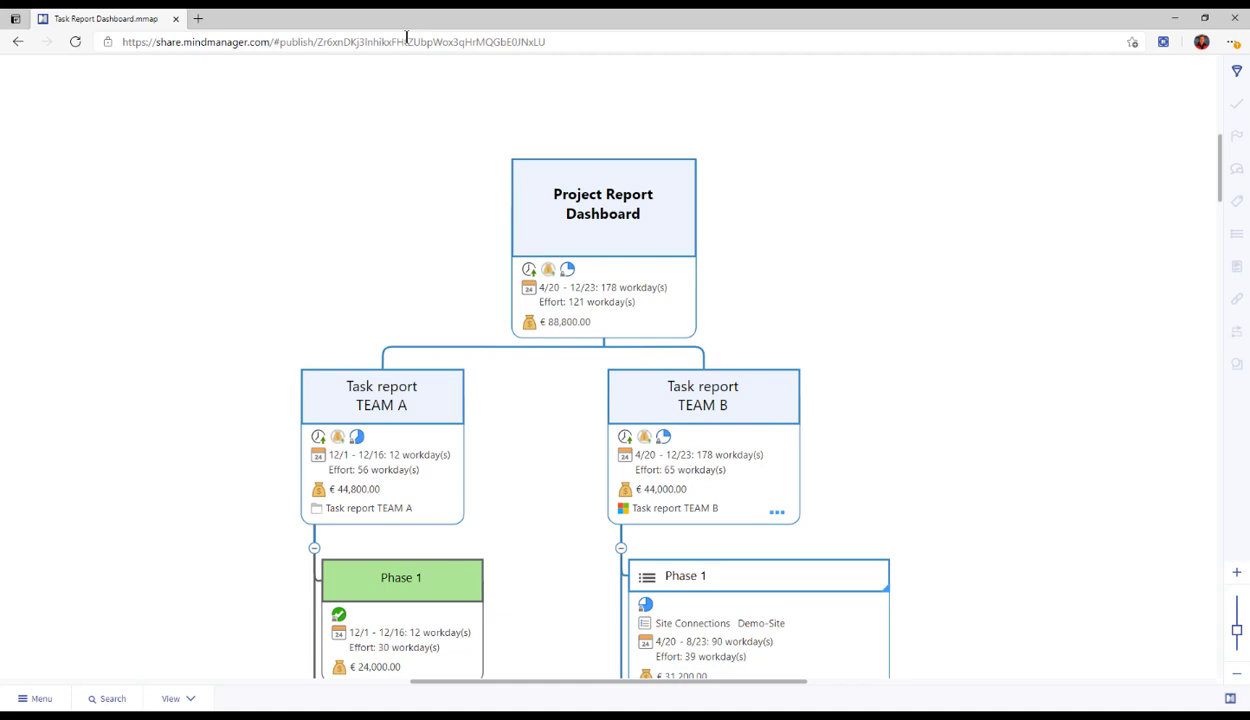
scroll(433, 174, "down", 5)
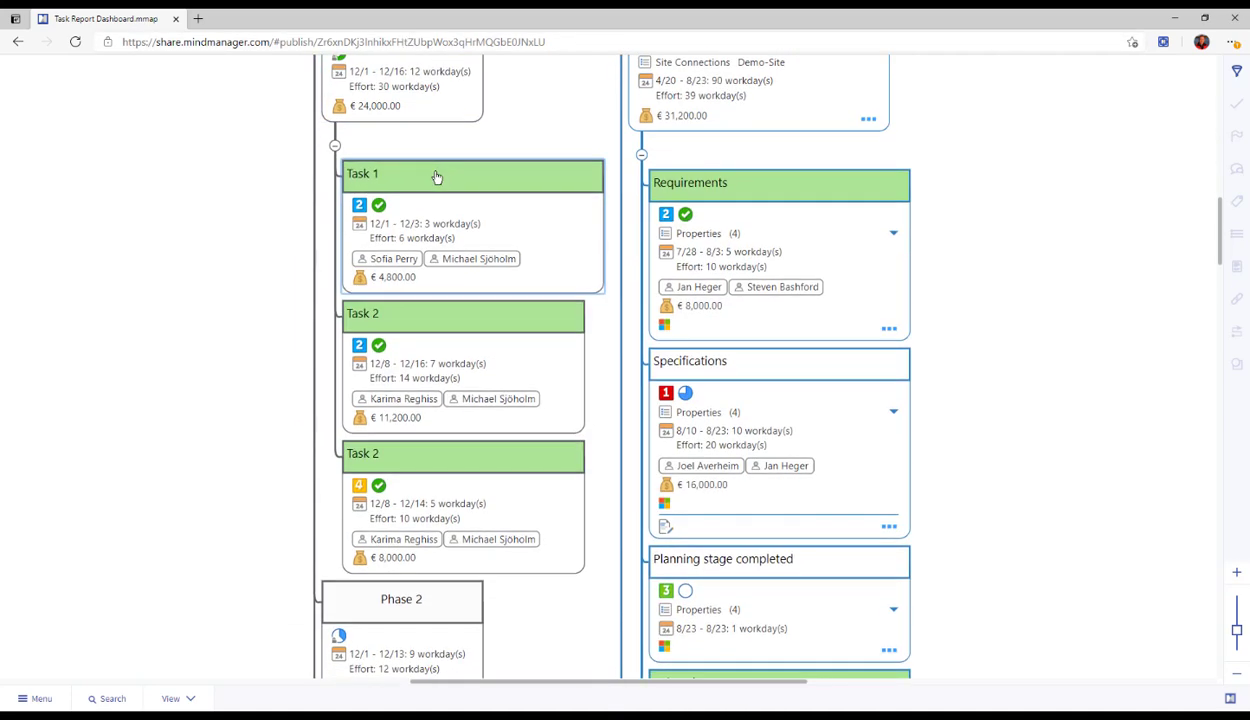
scroll(433, 176, "up", 3)
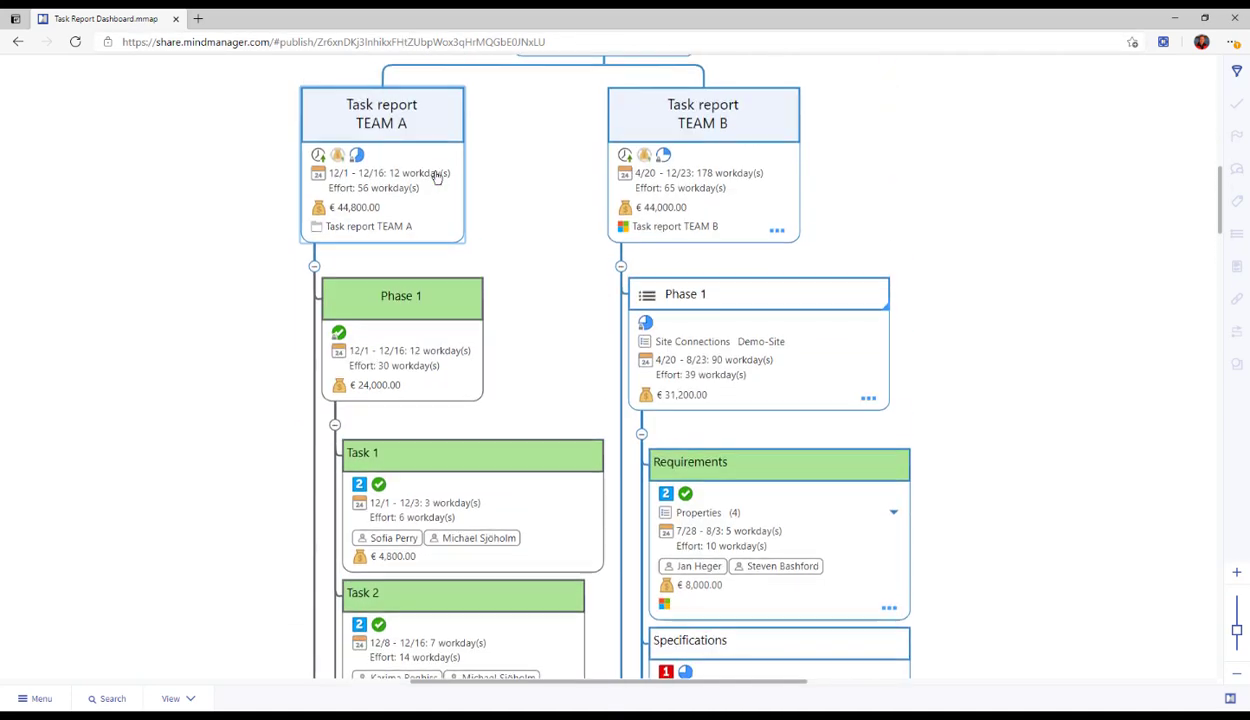
Filter the published dashboard to show only Priority 1 tasks assigned to the Team B resource who shares the Specifications task.
left_click(1236, 71)
left_click(1072, 177)
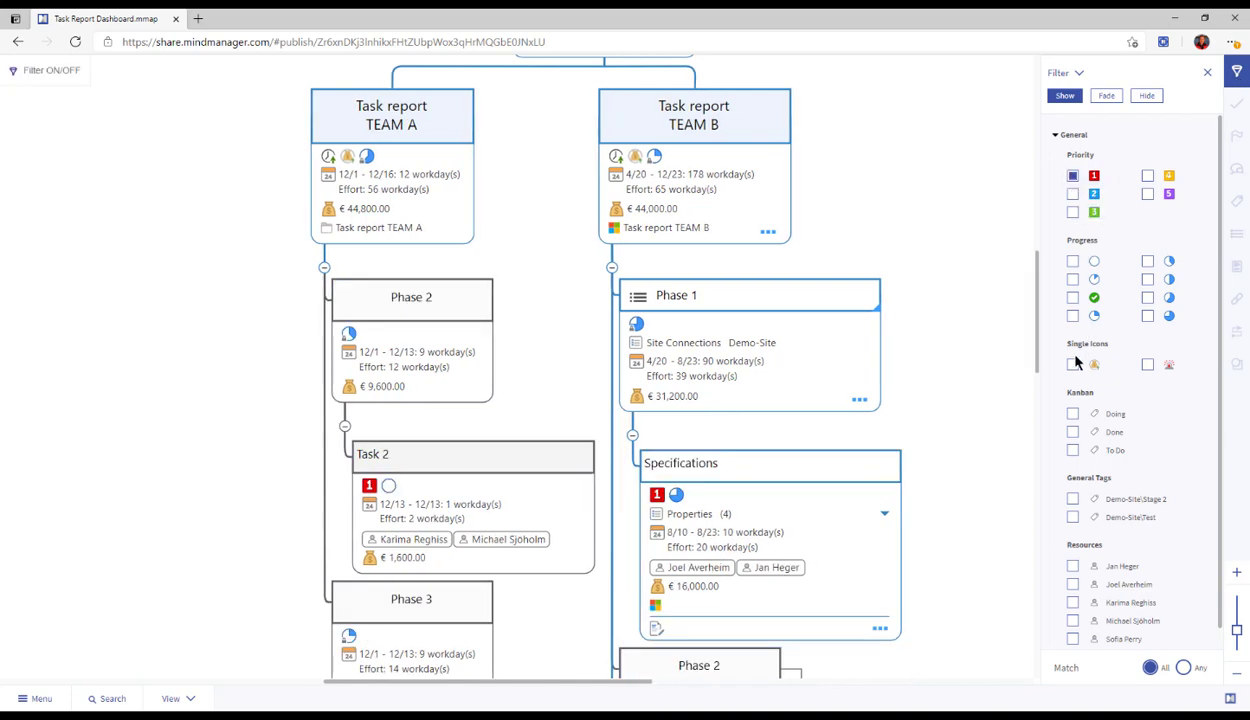
left_click(1073, 585)
scroll(873, 528, "down", 2)
scroll(873, 528, "up", 1)
scroll(873, 529, "down", 2)
scroll(873, 528, "up", 5)
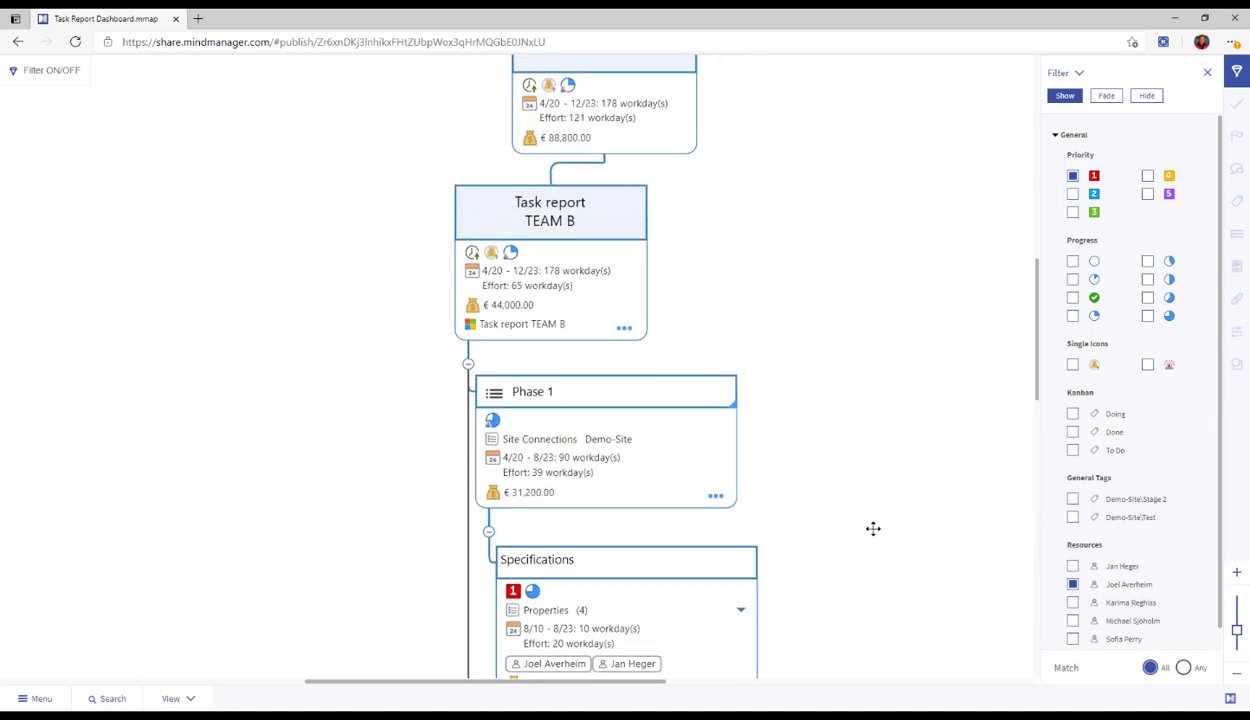
Show the filtered published dashboard in the Kanban view.
left_click(199, 702)
mouse_move(221, 463)
left_click(326, 489)
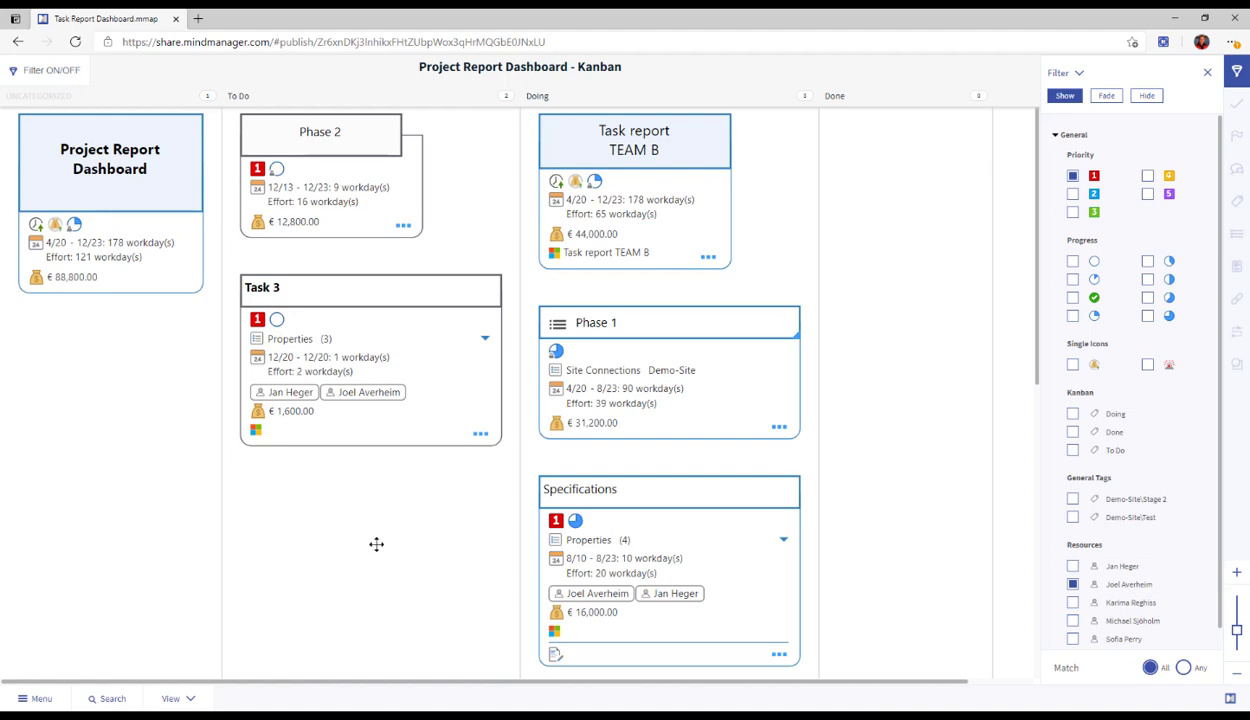
Close the browser, return to the desktop dashboard map, and choose a publishing option for its changes since the last publish.
left_click(1234, 28)
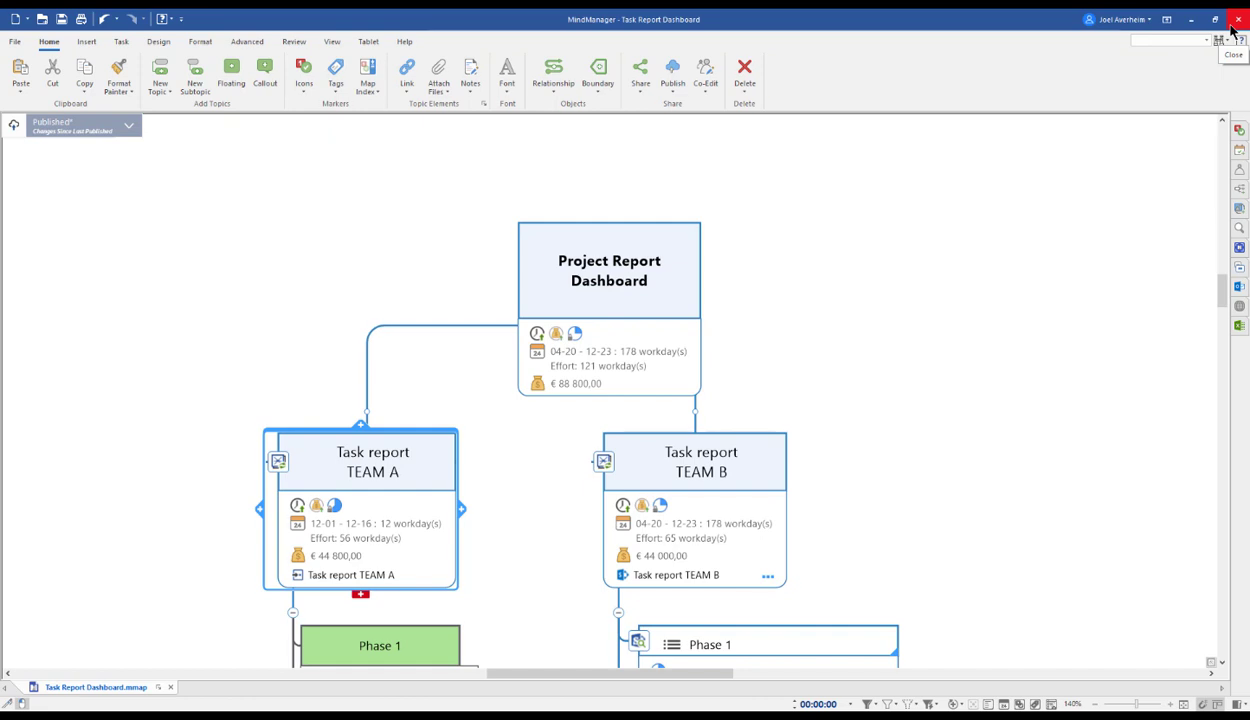
left_click(127, 131)
left_click(108, 166)
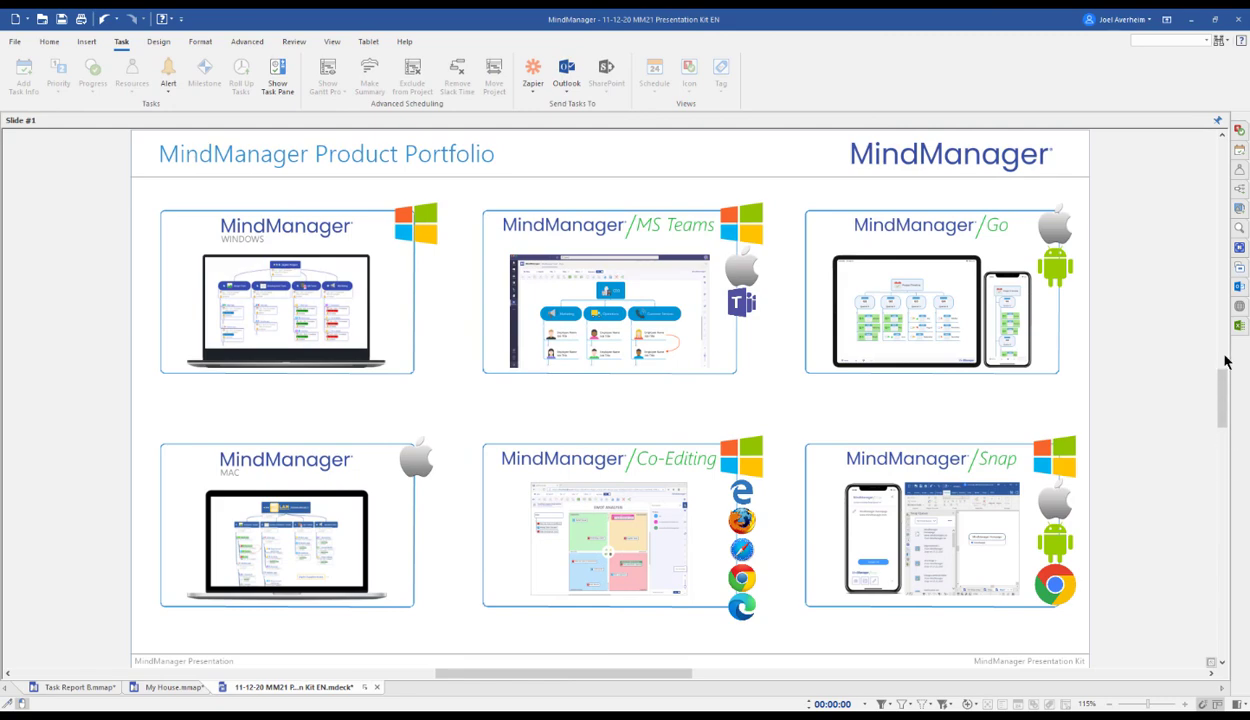
Show the slide list of the 11-12-20 MM21 Presentation Kit EN deck.
left_click(1240, 278)
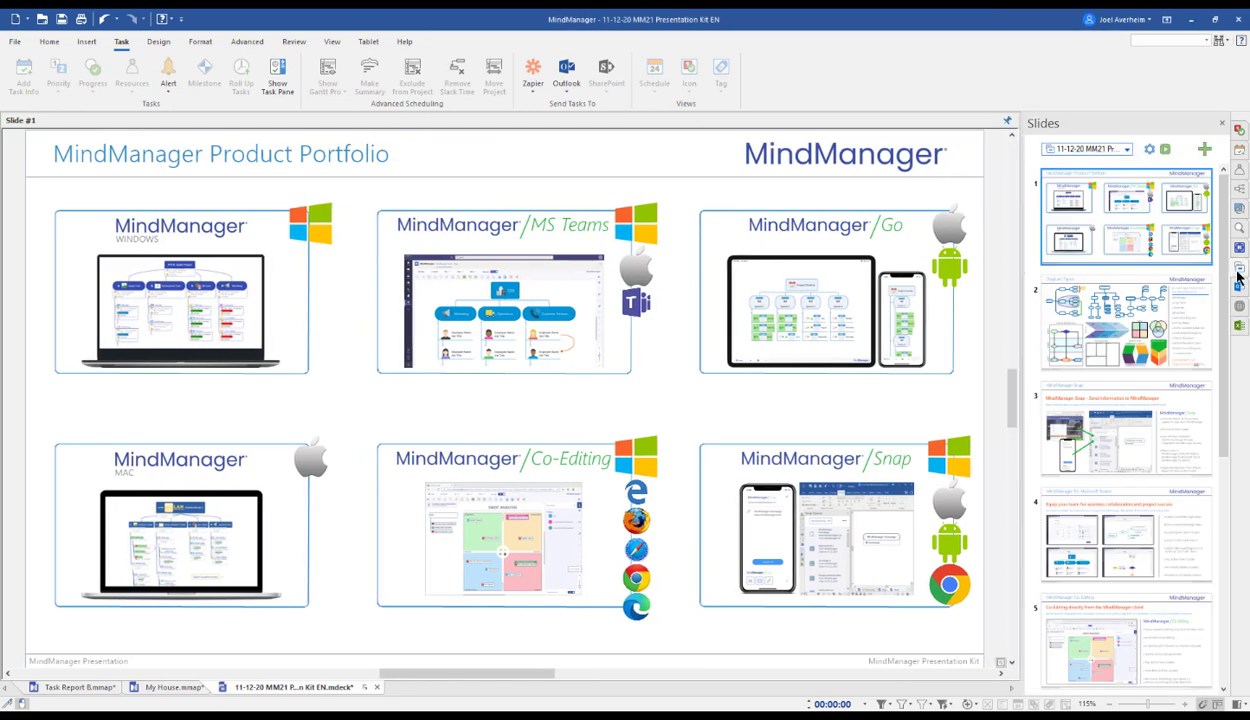